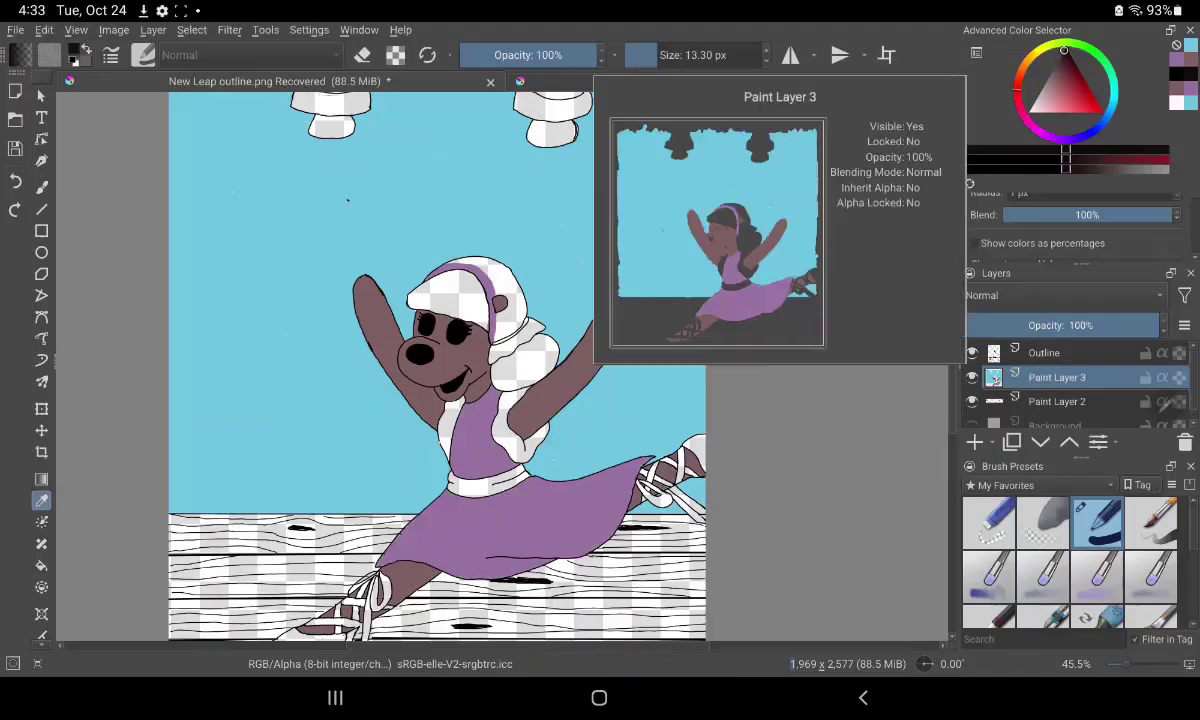
Zoom onto the head and paint the bangs black beneath the purple headband on Paint Layer 3.
key(b)
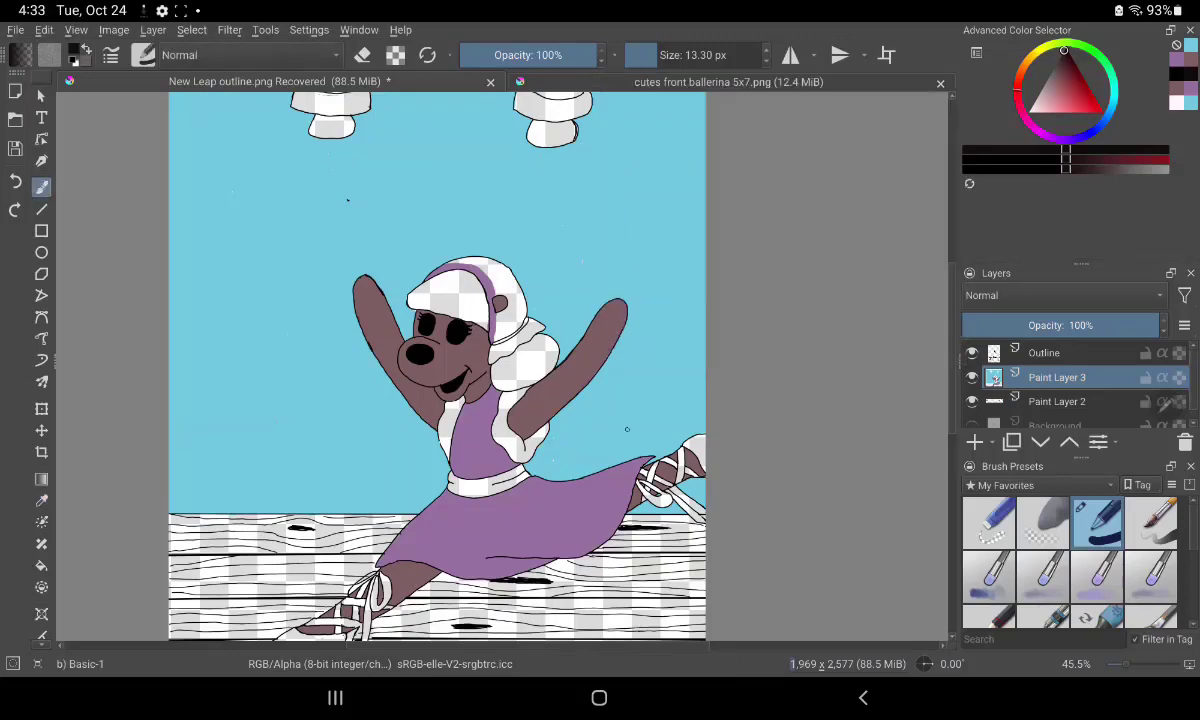
scroll(557, 383, up, 3)
scroll(557, 383, up, 2)
scroll(557, 383, up, 2)
scroll(557, 383, up, 1)
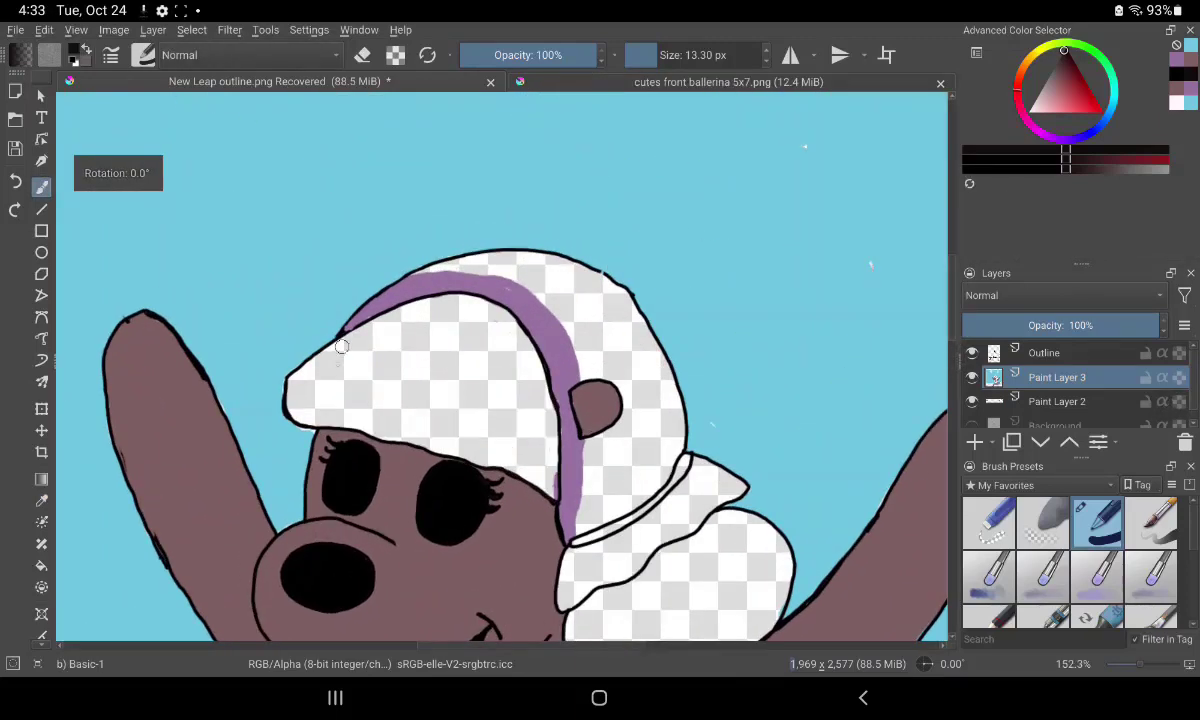
mouse_move(341, 346)
mouse_down()
mouse_move(315, 355)
mouse_move(365, 320)
mouse_move(375, 327)
mouse_move(296, 340)
mouse_move(280, 385)
mouse_move(299, 414)
mouse_move(280, 385)
mouse_move(376, 418)
mouse_move(343, 420)
mouse_move(402, 407)
mouse_move(410, 436)
mouse_move(428, 420)
mouse_move(478, 440)
mouse_move(462, 423)
mouse_move(482, 360)
mouse_move(425, 325)
mouse_move(442, 362)
mouse_move(437, 442)
mouse_move(429, 340)
mouse_move(357, 377)
mouse_move(405, 290)
mouse_move(437, 311)
mouse_move(466, 299)
mouse_move(490, 312)
mouse_move(515, 375)
mouse_move(507, 386)
mouse_move(445, 300)
mouse_move(466, 350)
mouse_move(422, 352)
mouse_move(427, 338)
mouse_up()
Paint the lower hair and top of the head black, undoing one stray stroke.
mouse_move(544, 408)
mouse_down()
mouse_move(531, 406)
mouse_move(538, 415)
mouse_move(507, 443)
mouse_move(490, 440)
mouse_move(509, 466)
mouse_move(549, 471)
mouse_move(546, 456)
mouse_up()
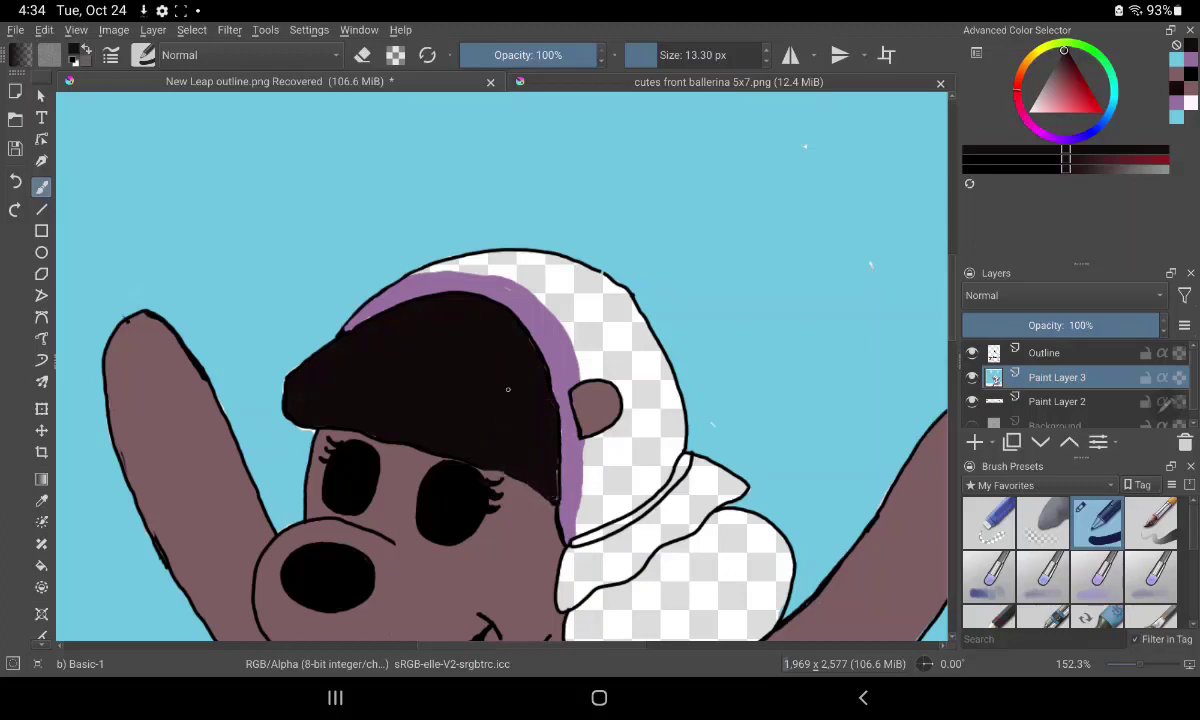
drag(474, 263, 509, 272)
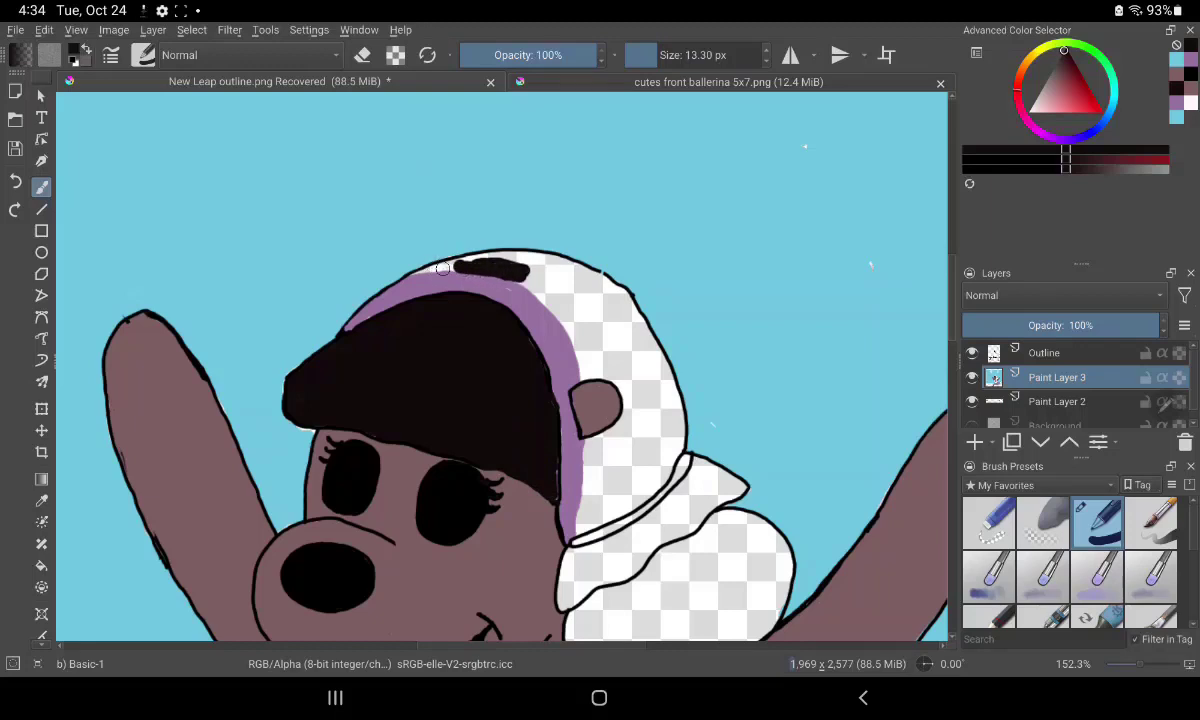
mouse_move(430, 262)
mouse_down()
mouse_move(548, 260)
mouse_move(617, 295)
mouse_up()
mouse_move(519, 275)
mouse_down()
mouse_move(570, 322)
mouse_move(530, 285)
mouse_move(594, 297)
mouse_move(560, 265)
mouse_move(612, 320)
mouse_up()
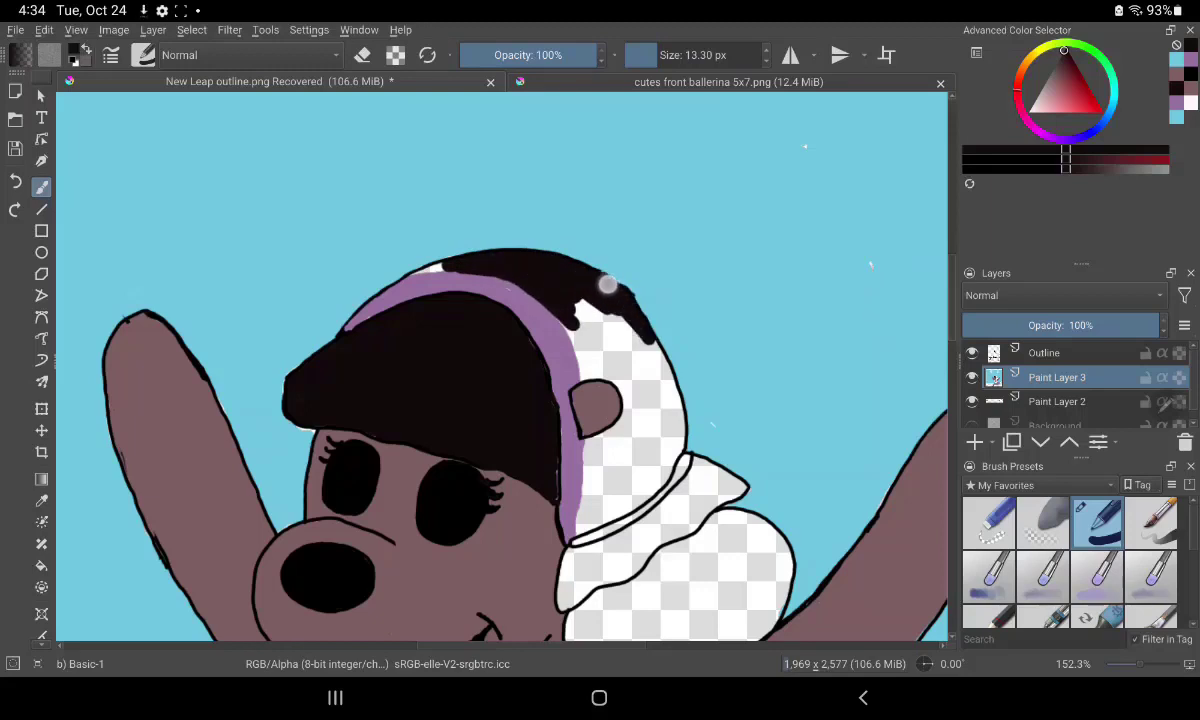
mouse_move(565, 282)
mouse_down()
mouse_move(610, 311)
mouse_move(545, 285)
mouse_move(570, 345)
mouse_move(534, 271)
mouse_up()
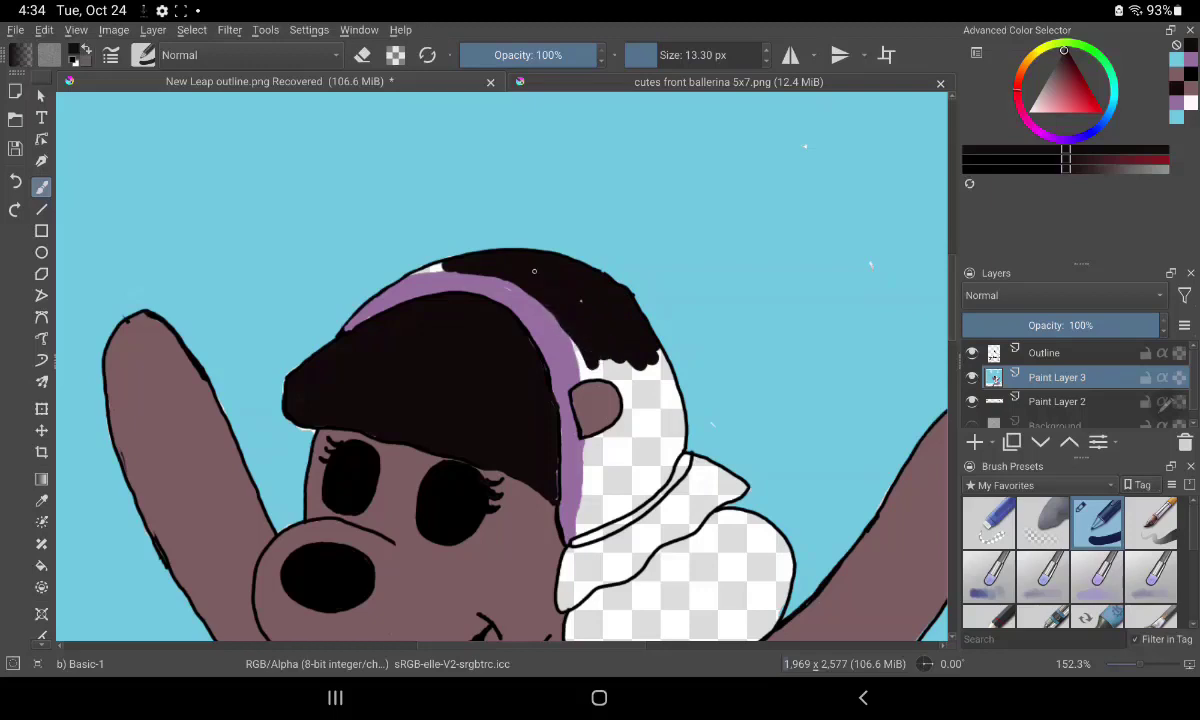
key(ctrl+z)
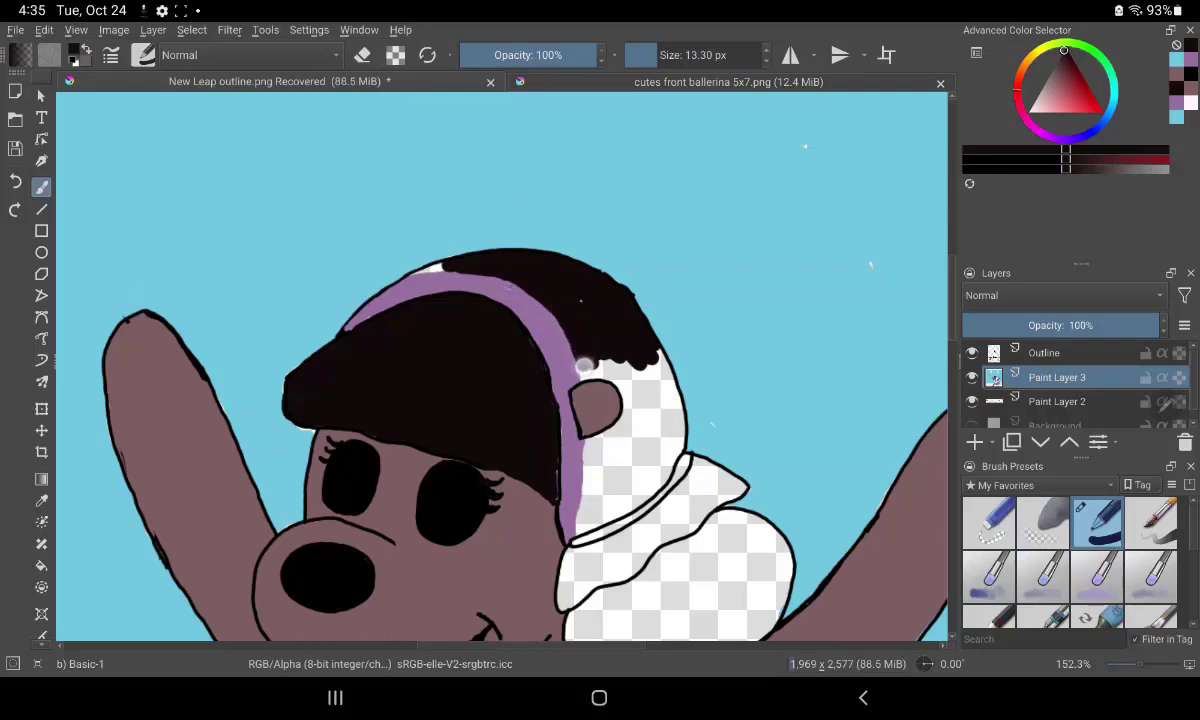
Paint black around the ear, down to the collar, and fill the hair bunch.
mouse_move(640, 405)
mouse_down()
mouse_move(596, 360)
mouse_move(615, 380)
mouse_up()
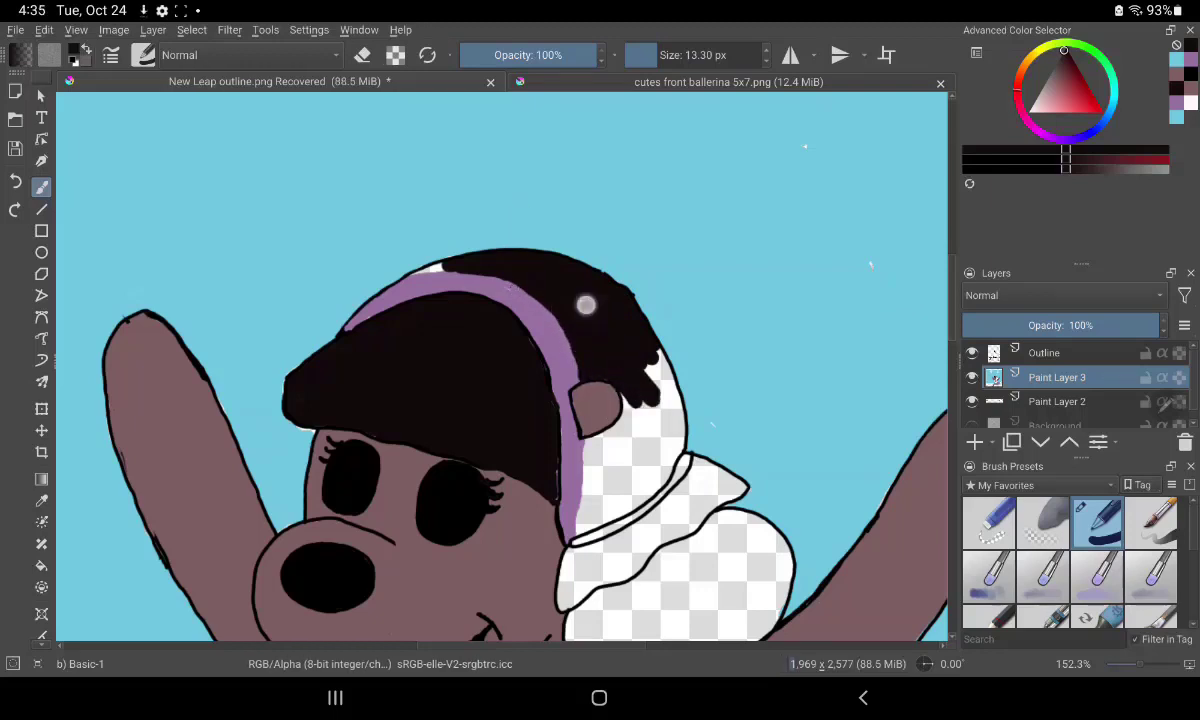
mouse_move(612, 330)
mouse_down()
mouse_move(645, 410)
mouse_move(624, 402)
mouse_move(579, 496)
mouse_move(616, 469)
mouse_move(663, 467)
mouse_up()
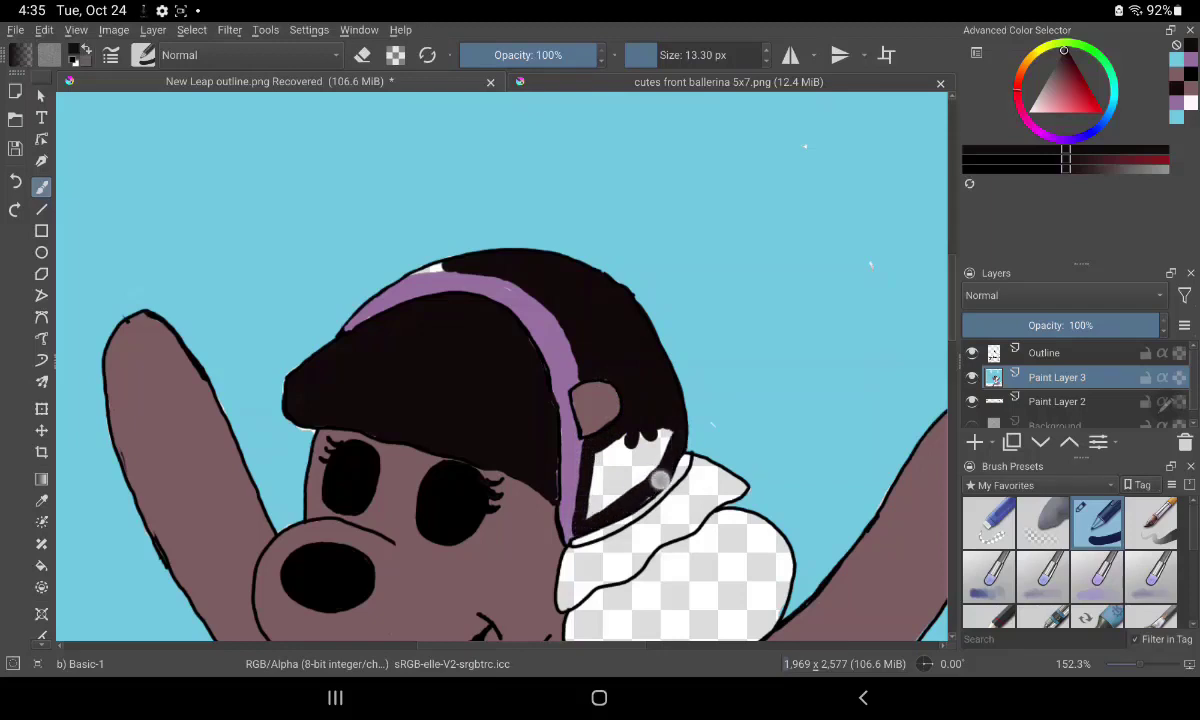
mouse_move(629, 404)
mouse_down()
mouse_move(640, 472)
mouse_move(570, 440)
mouse_move(625, 491)
mouse_up()
mouse_move(661, 568)
mouse_down()
mouse_move(695, 537)
mouse_move(701, 563)
mouse_move(680, 546)
mouse_move(665, 500)
mouse_move(640, 590)
mouse_move(650, 612)
mouse_move(556, 507)
mouse_move(592, 432)
mouse_move(512, 485)
mouse_move(541, 550)
mouse_up()
mouse_move(532, 502)
mouse_down()
mouse_move(540, 552)
mouse_move(592, 585)
mouse_move(697, 553)
mouse_move(700, 490)
mouse_move(660, 510)
mouse_move(671, 552)
mouse_move(637, 538)
mouse_move(619, 490)
mouse_move(566, 550)
mouse_move(590, 575)
mouse_up()
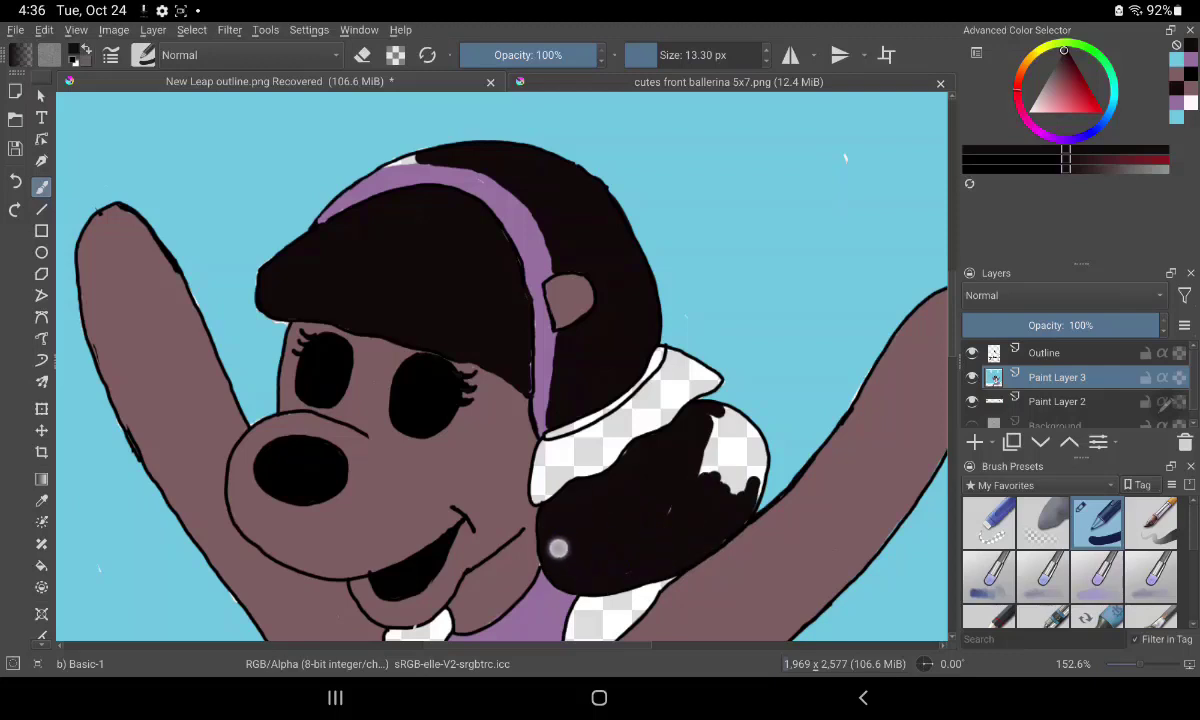
mouse_move(732, 421)
mouse_down()
mouse_move(720, 470)
mouse_move(700, 440)
mouse_move(729, 431)
mouse_move(662, 520)
mouse_up()
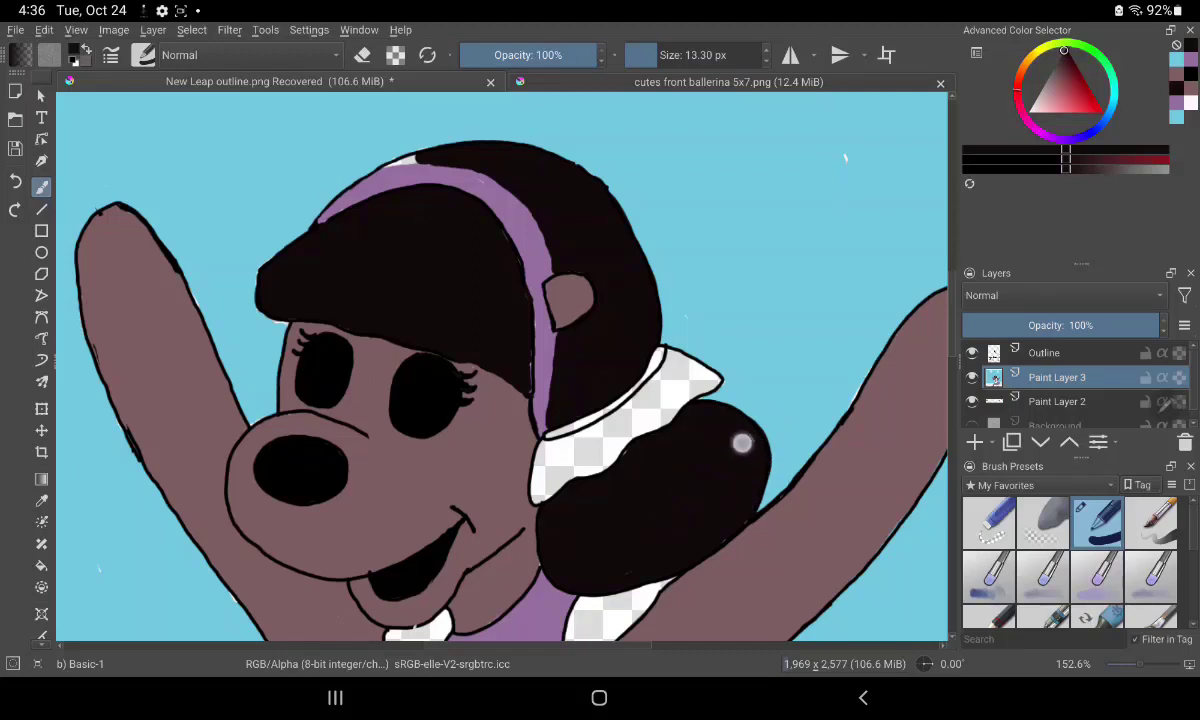
drag(742, 442, 741, 461)
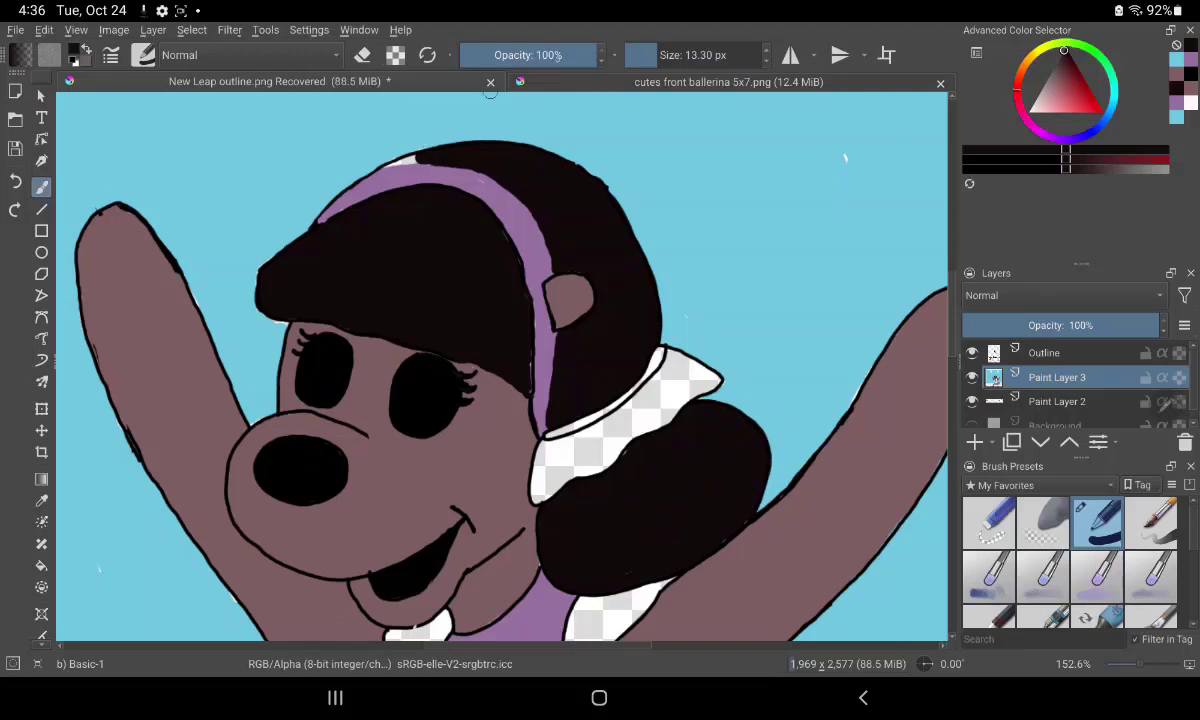
Shrink the brush to 2.29 px and tidy the notches in the top hair outline.
drag(690, 55, 640, 55)
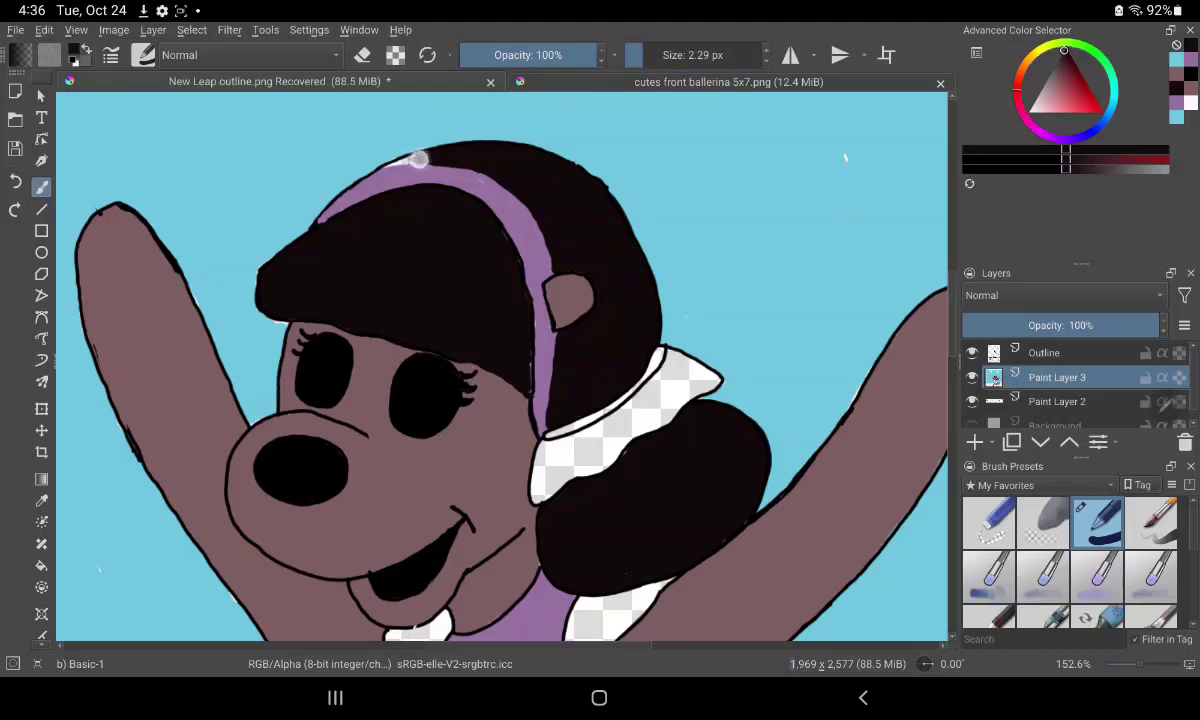
drag(418, 155, 388, 166)
click(432, 162)
drag(425, 161, 396, 163)
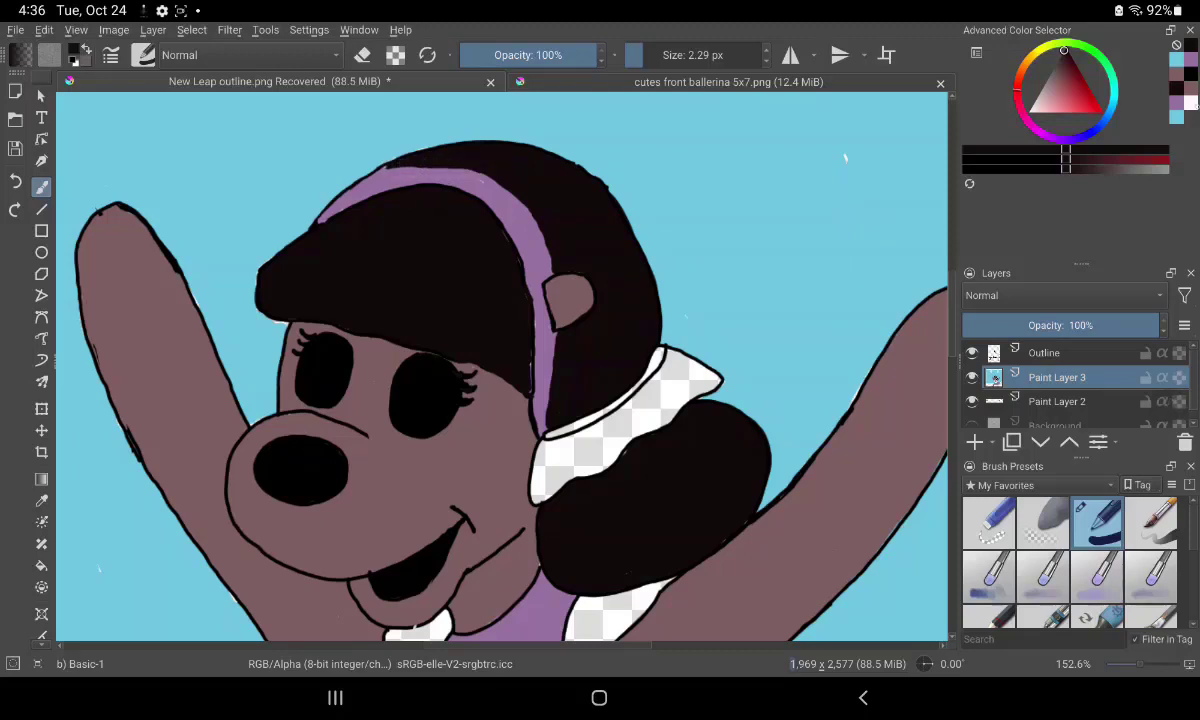
Paint the ruffled collar near-white with a 16.90 px brush.
ctrl+click(853, 174)
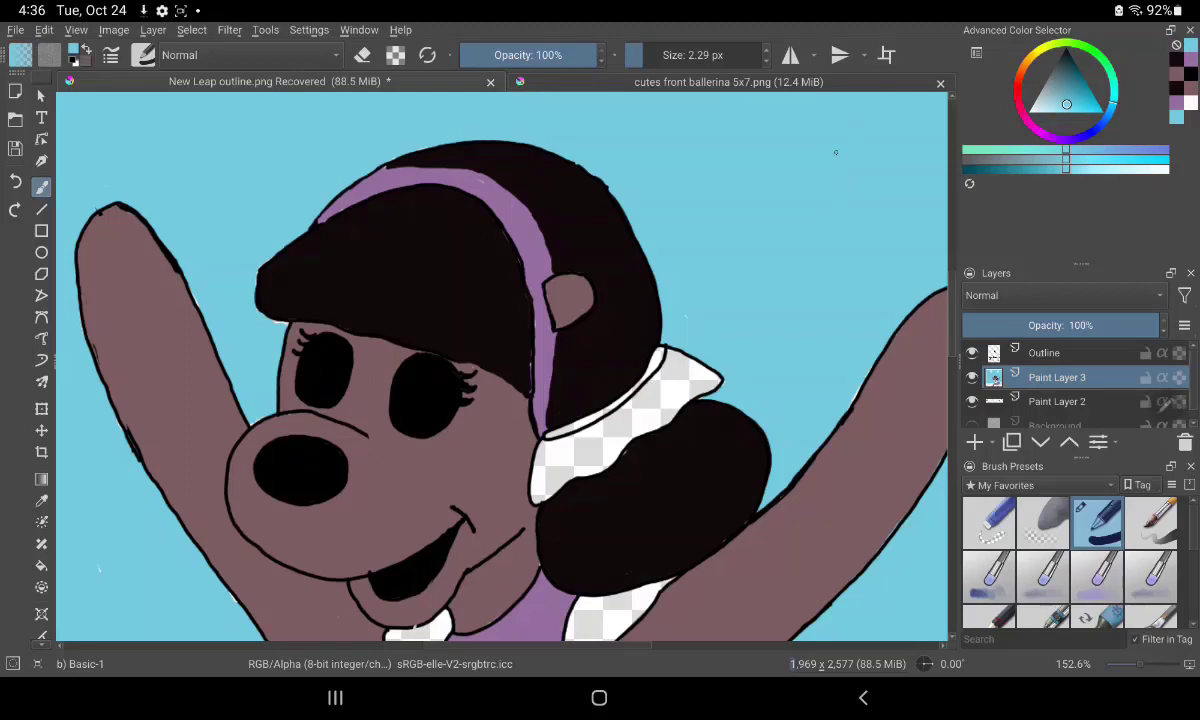
key(x)
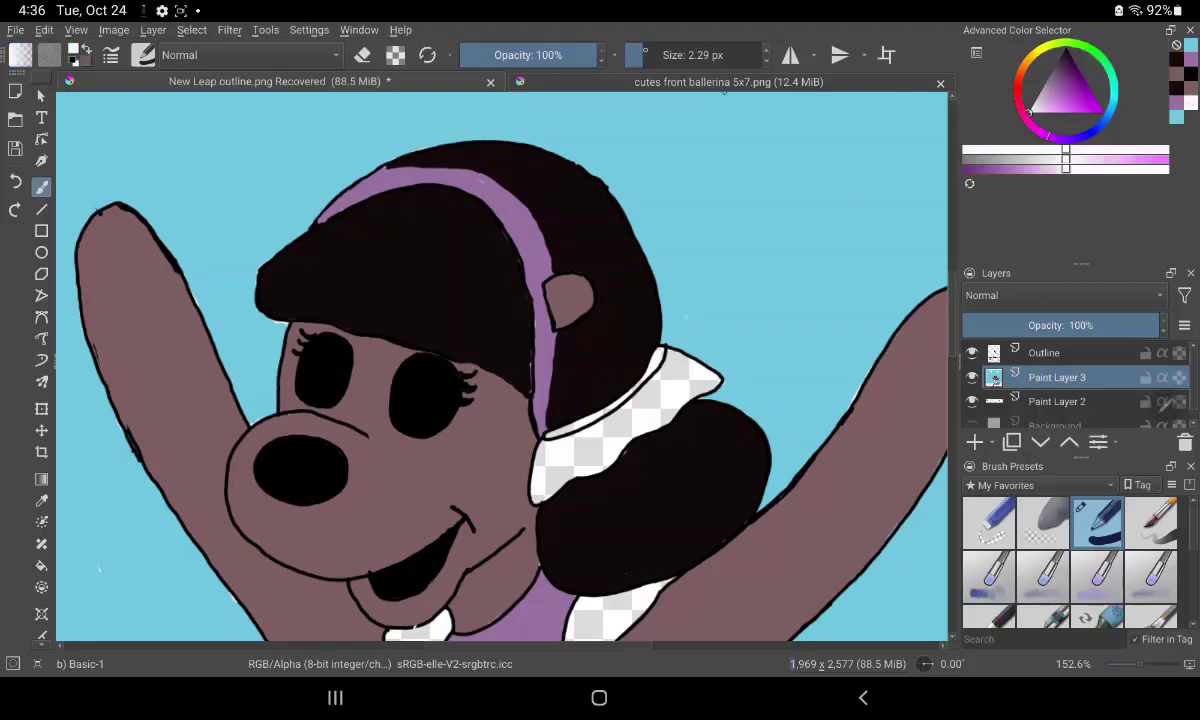
drag(700, 55, 660, 55)
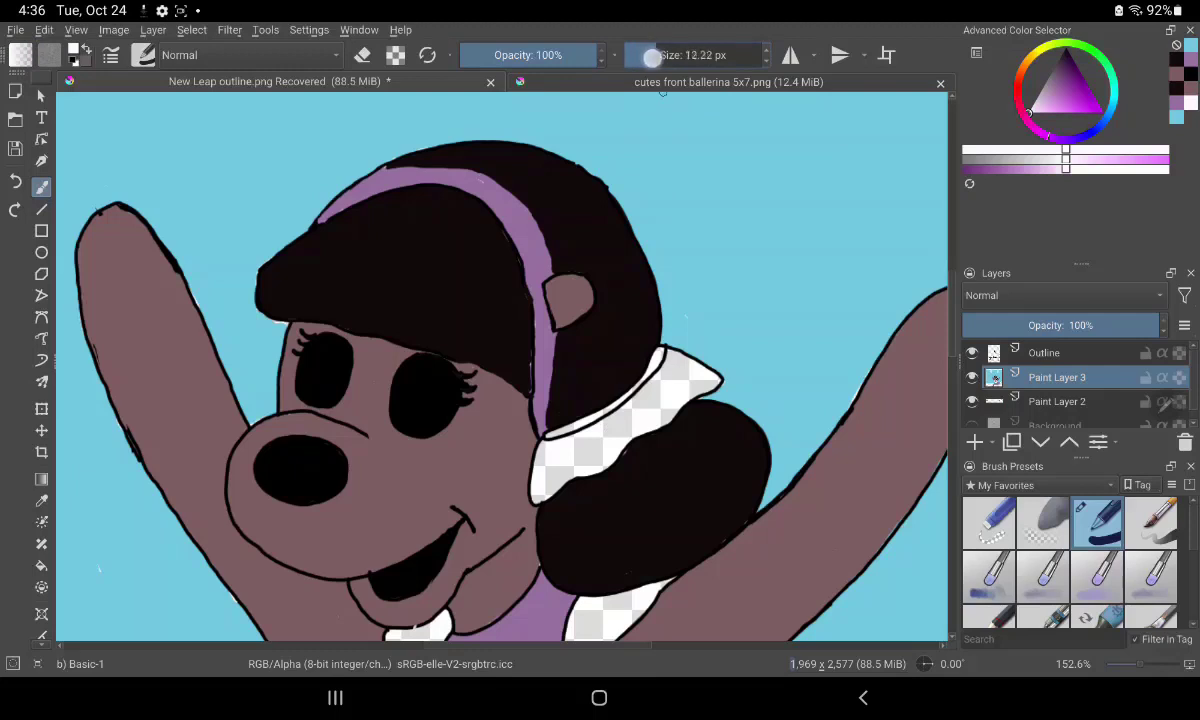
drag(550, 420, 592, 425)
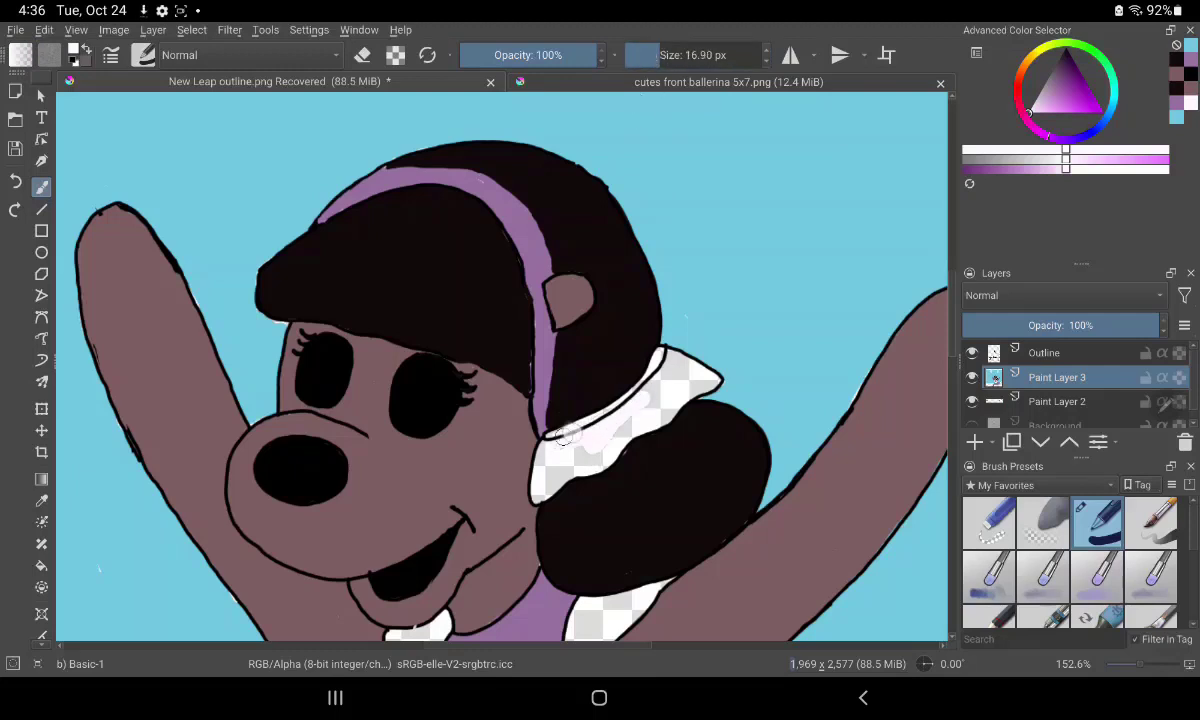
drag(547, 463, 588, 444)
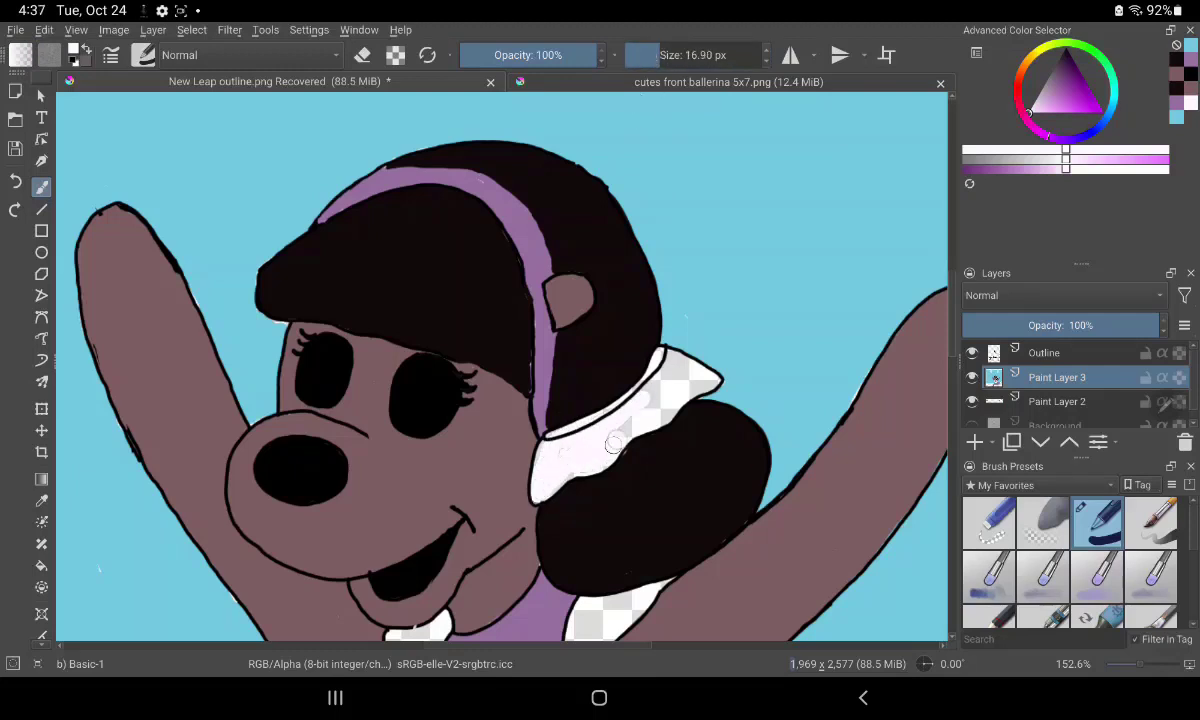
mouse_move(681, 387)
mouse_down()
mouse_move(650, 362)
mouse_move(672, 368)
mouse_up()
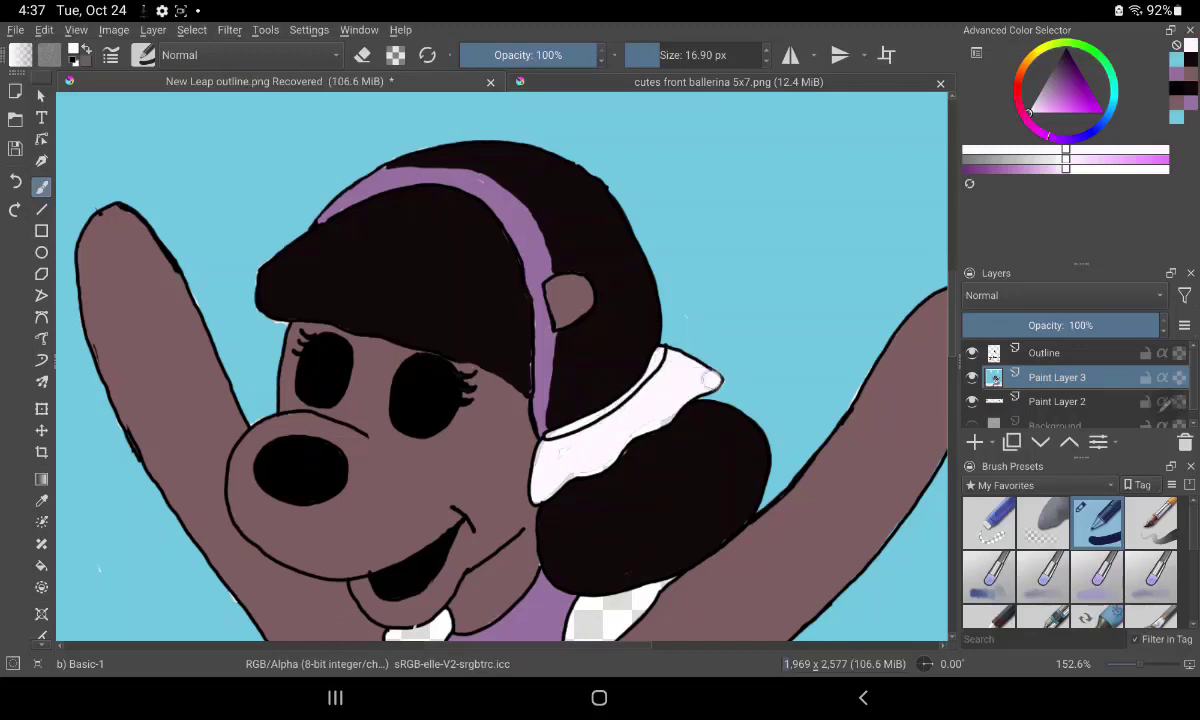
Paint the transparent sleeve gap white, shrinking then enlarging the brush to about 13 px.
scroll(687, 341, down, 5)
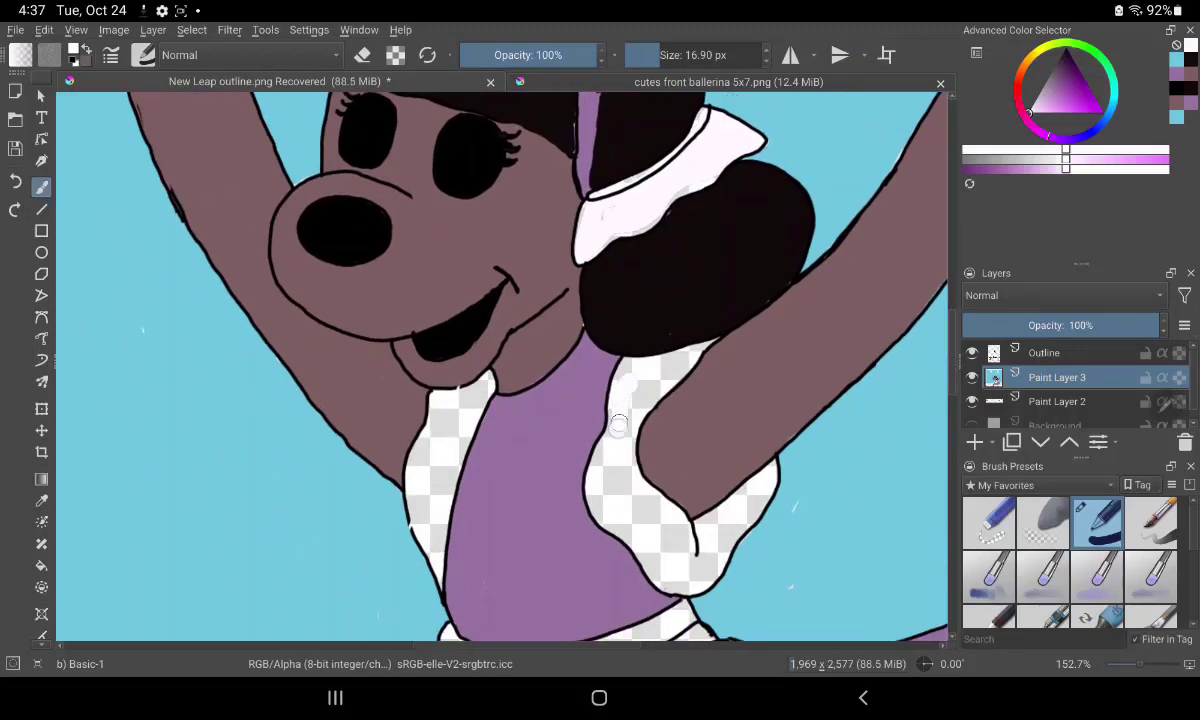
key(bracketleft)
key(bracketleft)
key(bracketleft)
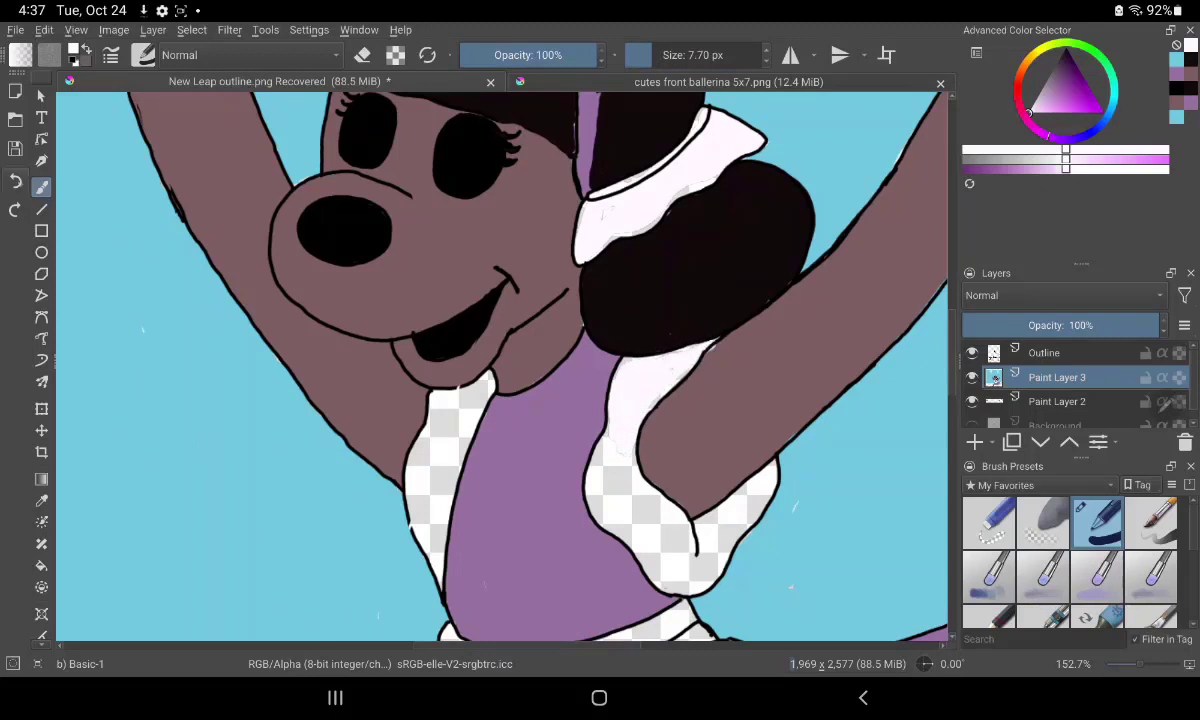
scroll(640, 420, up, 5)
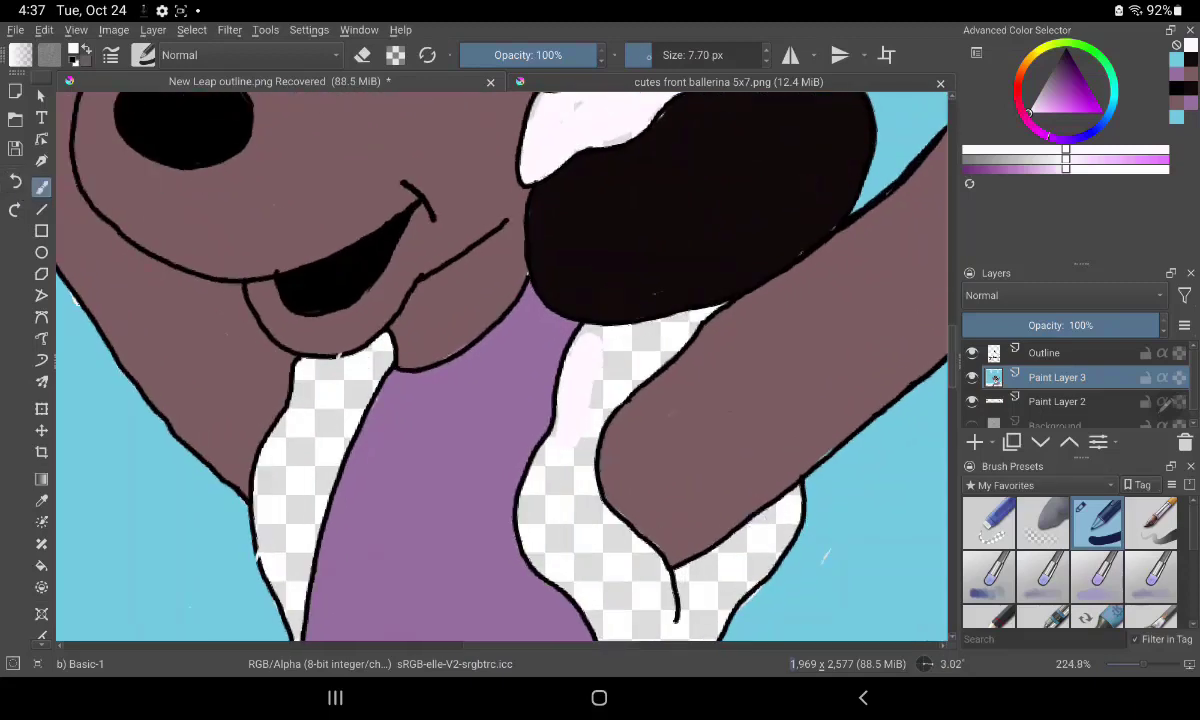
key(bracketleft)
key(bracketleft)
key(bracketleft)
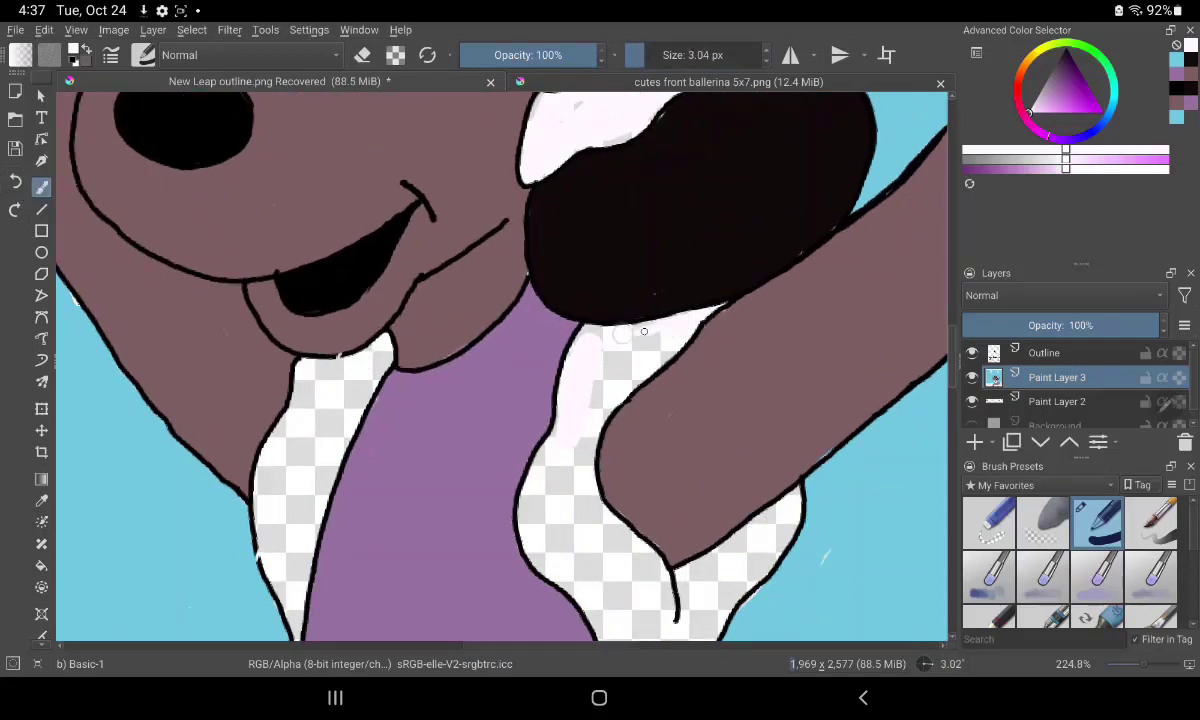
drag(575, 348, 604, 350)
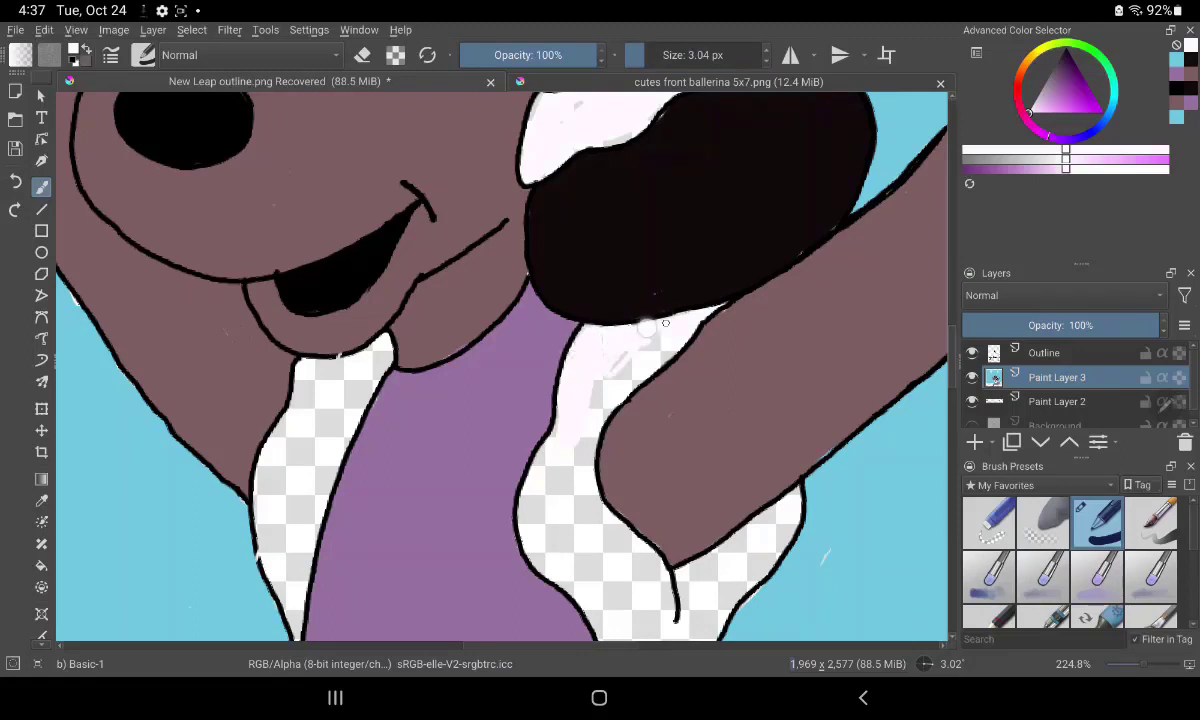
key(bracketright)
key(bracketright)
key(bracketright)
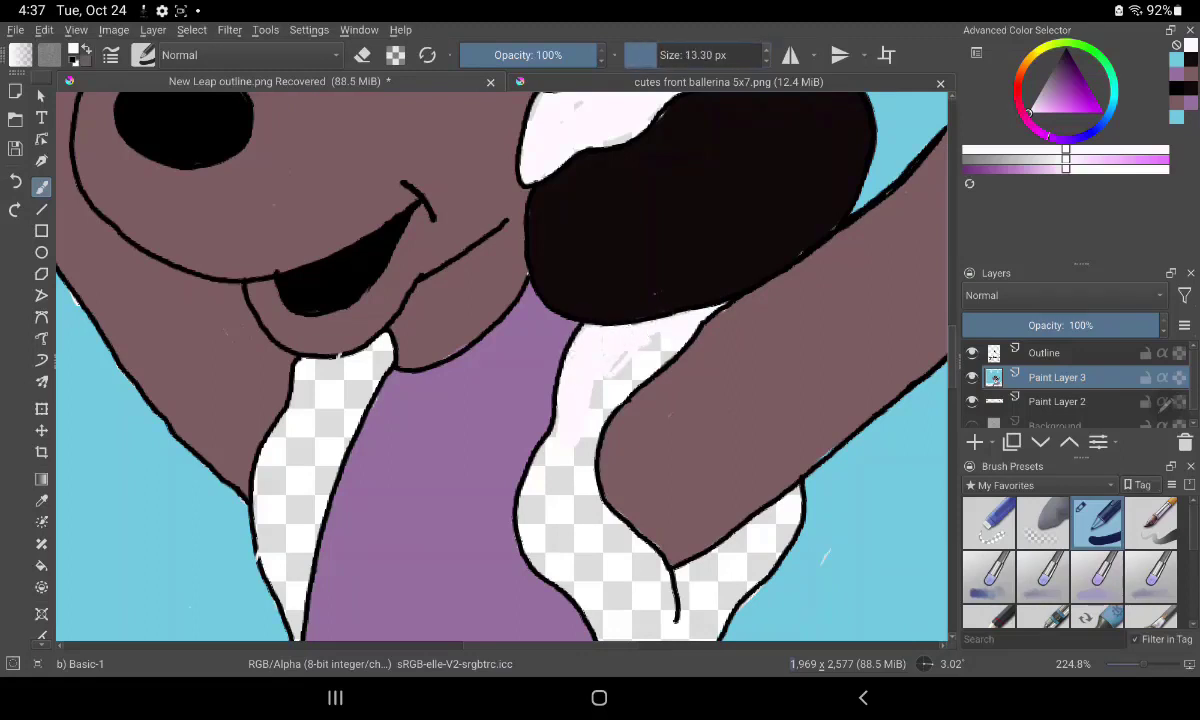
mouse_move(600, 345)
mouse_down()
mouse_move(624, 359)
mouse_move(600, 380)
mouse_move(660, 355)
mouse_up()
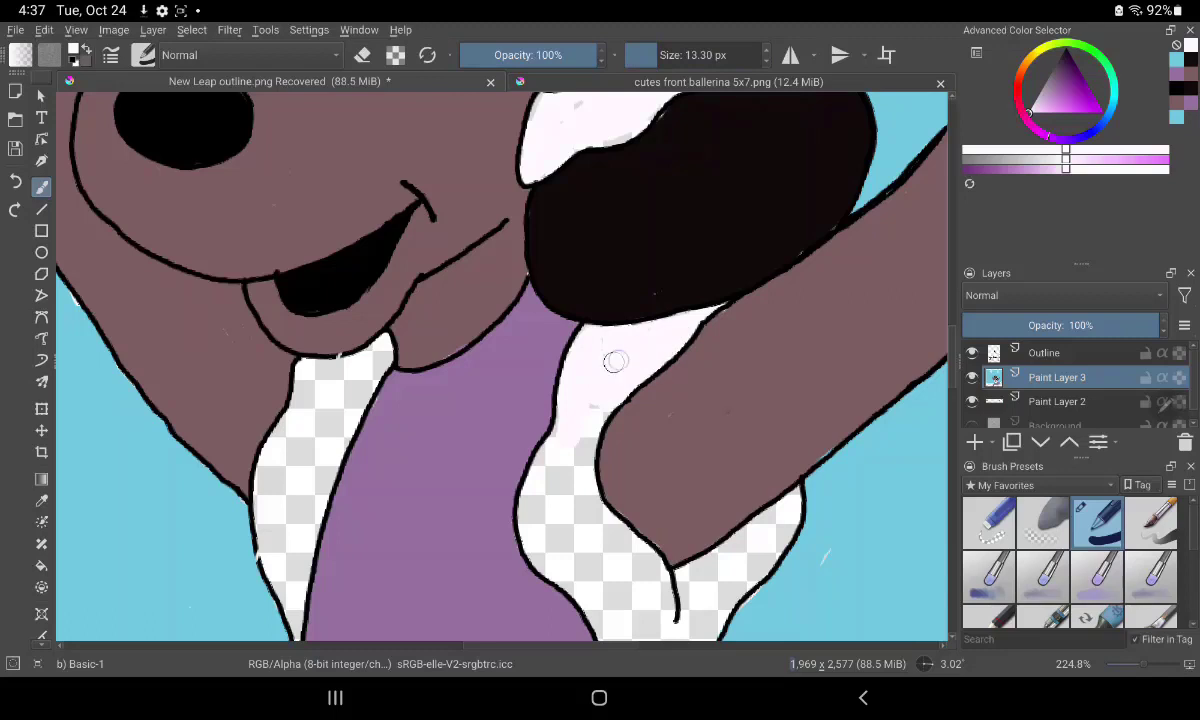
Fill the right trim's gaps and lower end white up to the skirt edge.
mouse_move(599, 407)
mouse_down()
mouse_move(581, 485)
mouse_move(533, 504)
mouse_move(533, 552)
mouse_move(570, 570)
mouse_move(554, 528)
mouse_move(576, 517)
mouse_up()
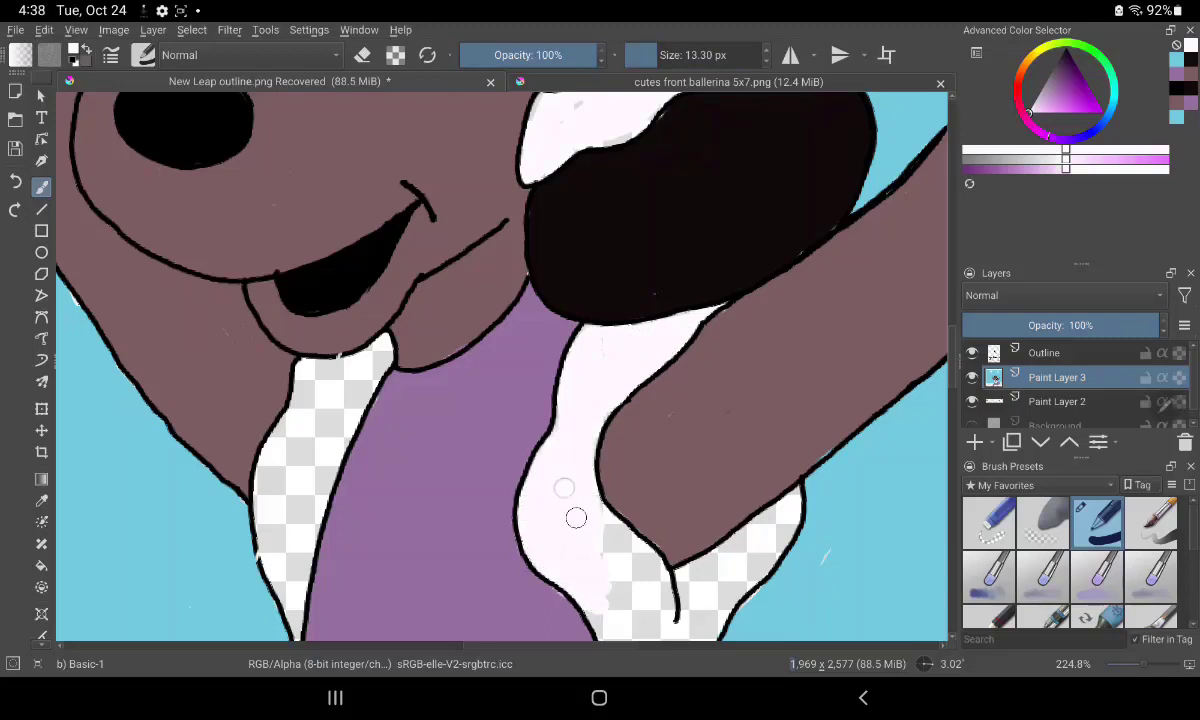
mouse_move(573, 420)
mouse_down()
mouse_move(592, 533)
mouse_move(605, 525)
mouse_move(637, 584)
mouse_move(585, 543)
mouse_up()
mouse_move(684, 585)
mouse_down()
mouse_move(665, 545)
mouse_move(725, 500)
mouse_move(764, 558)
mouse_up()
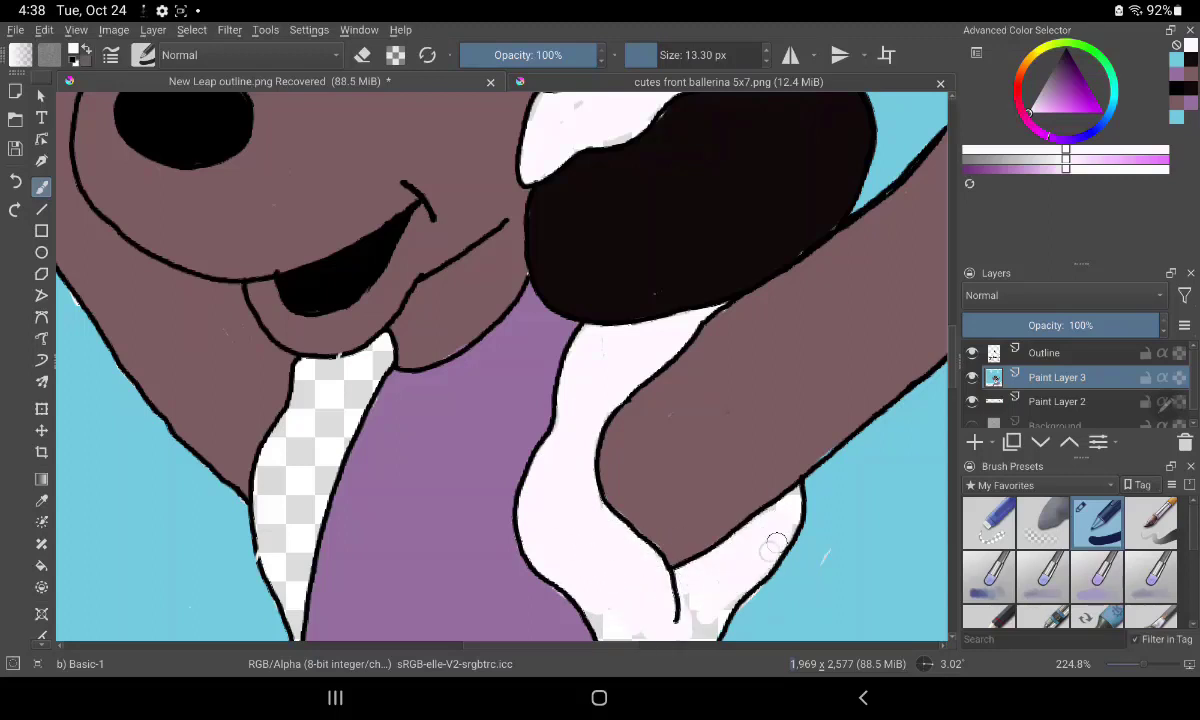
drag(675, 600, 667, 628)
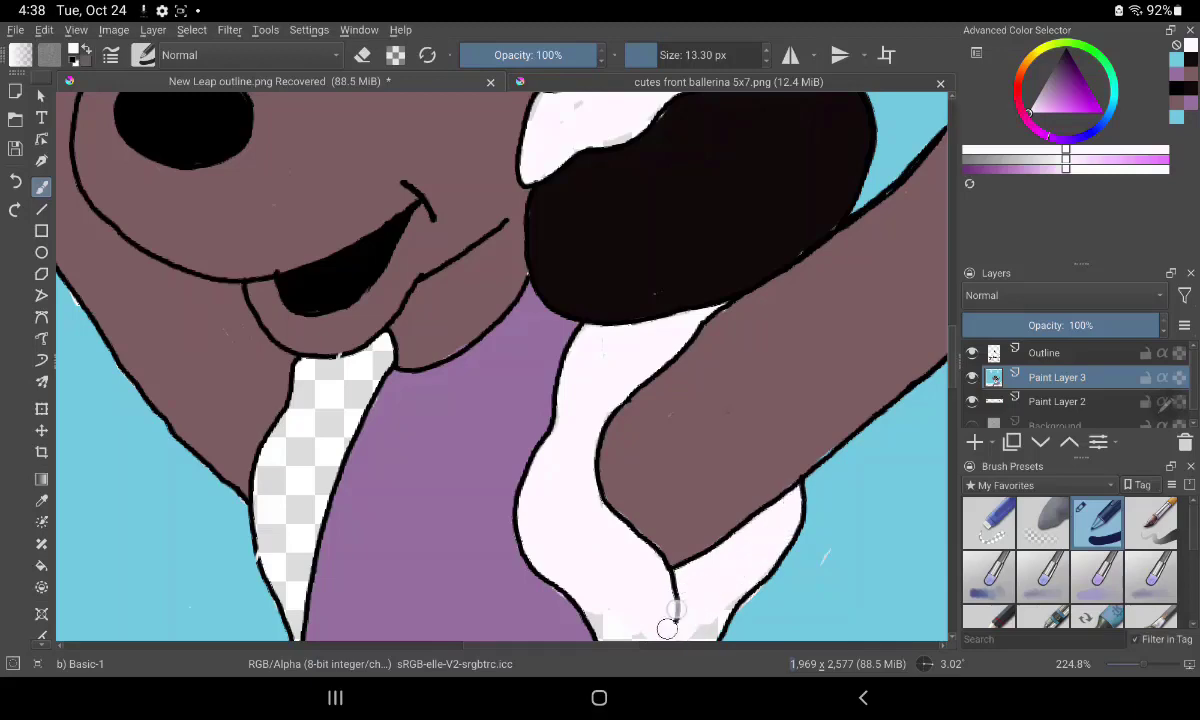
drag(657, 565, 696, 375)
mouse_move(648, 420)
mouse_down()
mouse_move(640, 450)
mouse_move(740, 443)
mouse_move(704, 446)
mouse_up()
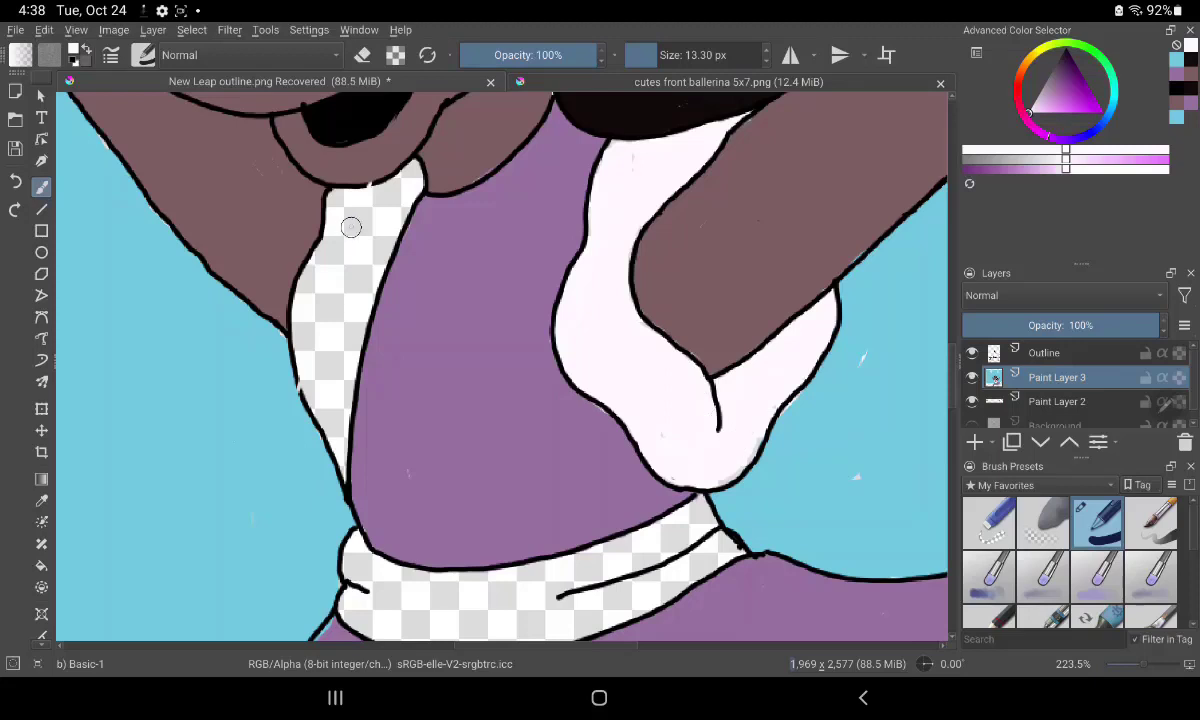
Paint the left trim white, erasing and repainting the uneven strokes.
mouse_move(351, 227)
mouse_down()
mouse_move(335, 201)
mouse_move(391, 209)
mouse_move(409, 179)
mouse_up()
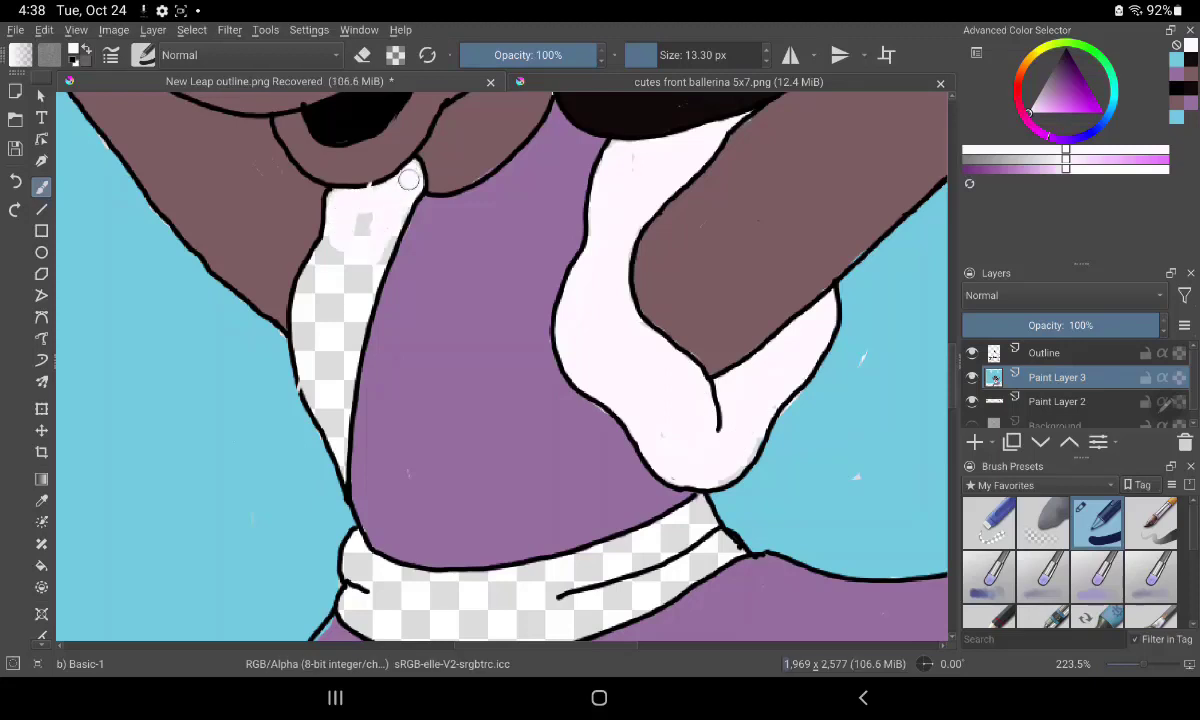
mouse_move(337, 200)
mouse_down()
mouse_move(364, 235)
mouse_move(386, 237)
mouse_up()
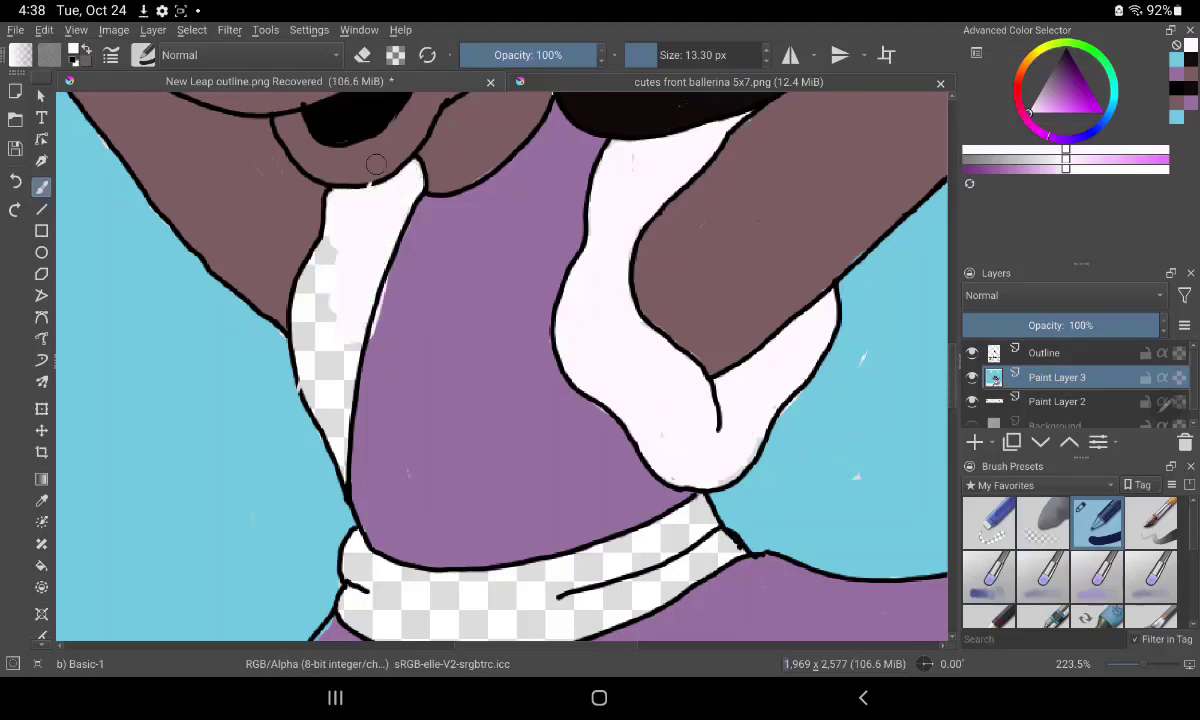
mouse_move(340, 175)
mouse_down()
mouse_move(375, 244)
mouse_move(380, 195)
mouse_up()
mouse_move(350, 260)
mouse_down()
mouse_move(343, 370)
mouse_move(310, 345)
mouse_move(336, 431)
mouse_up()
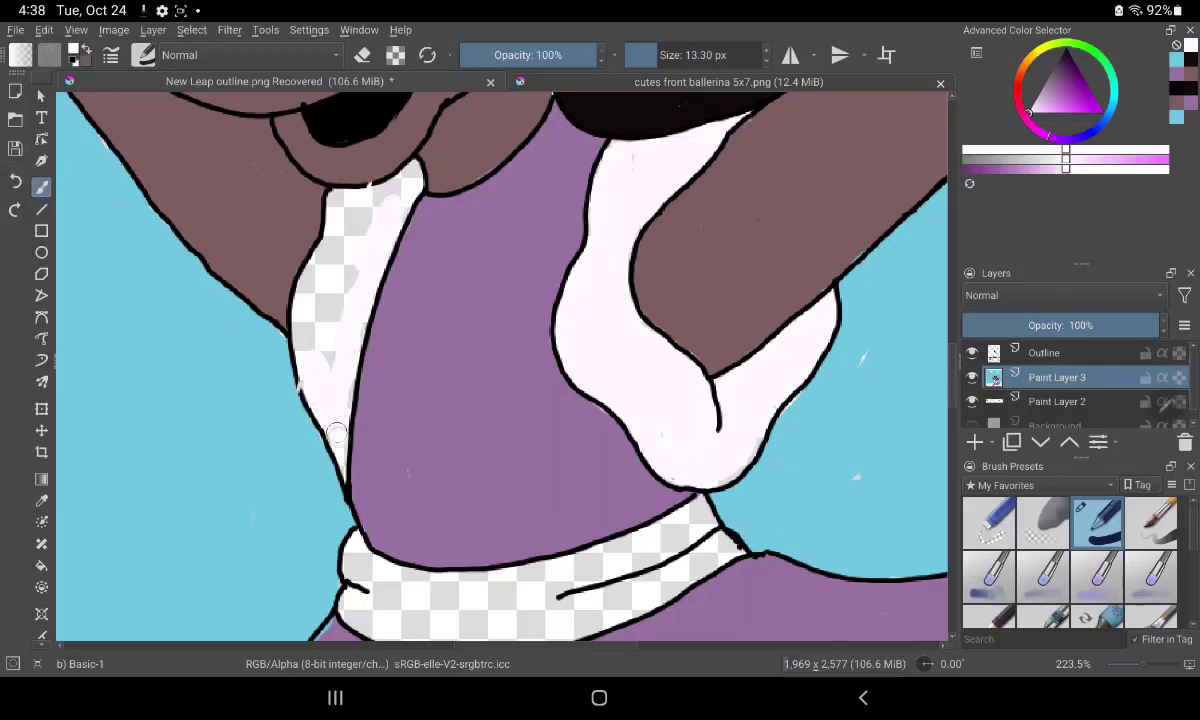
mouse_move(300, 335)
mouse_down()
mouse_move(310, 230)
mouse_move(333, 324)
mouse_move(340, 200)
mouse_move(406, 180)
mouse_up()
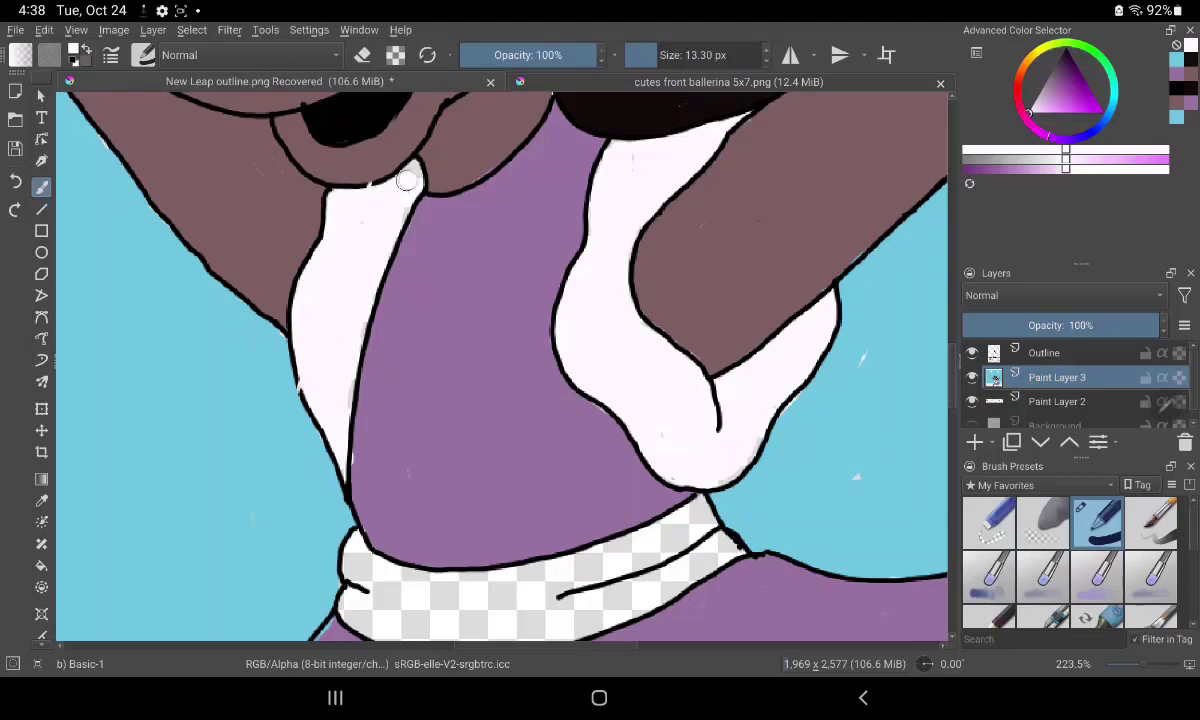
With a 0.64 px brush, touch up the trim edge and patch the outline gap purple, then return to white.
drag(651, 55, 630, 55)
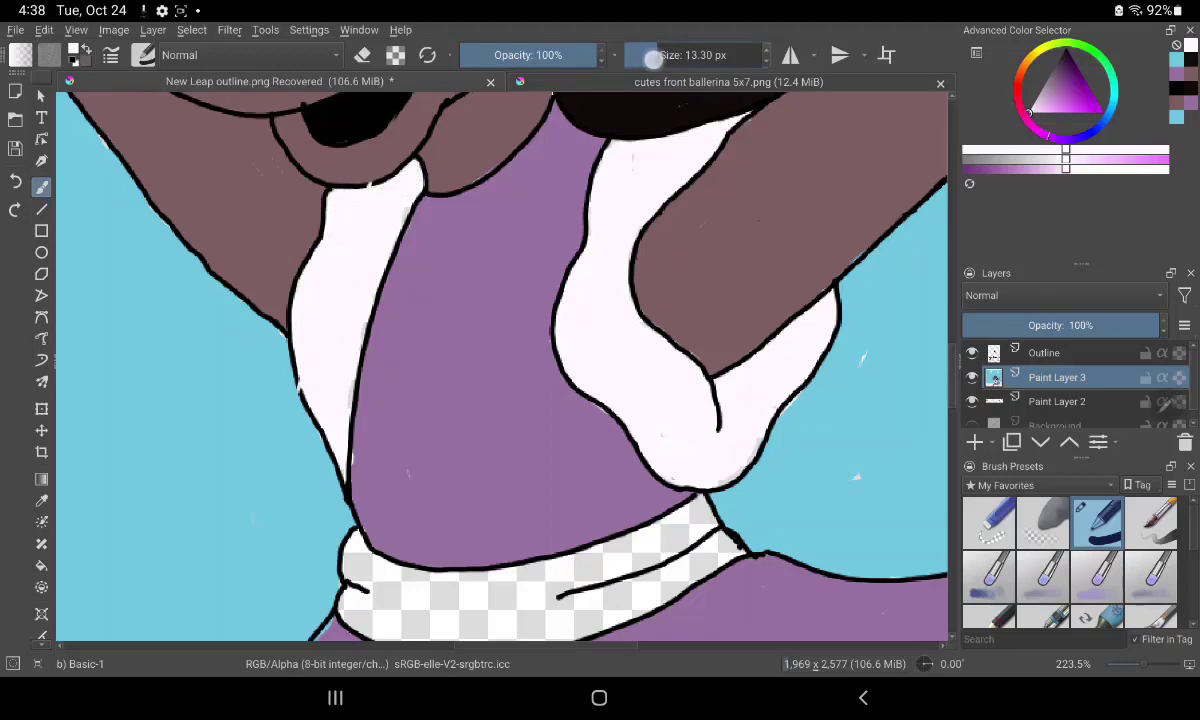
drag(318, 425, 343, 468)
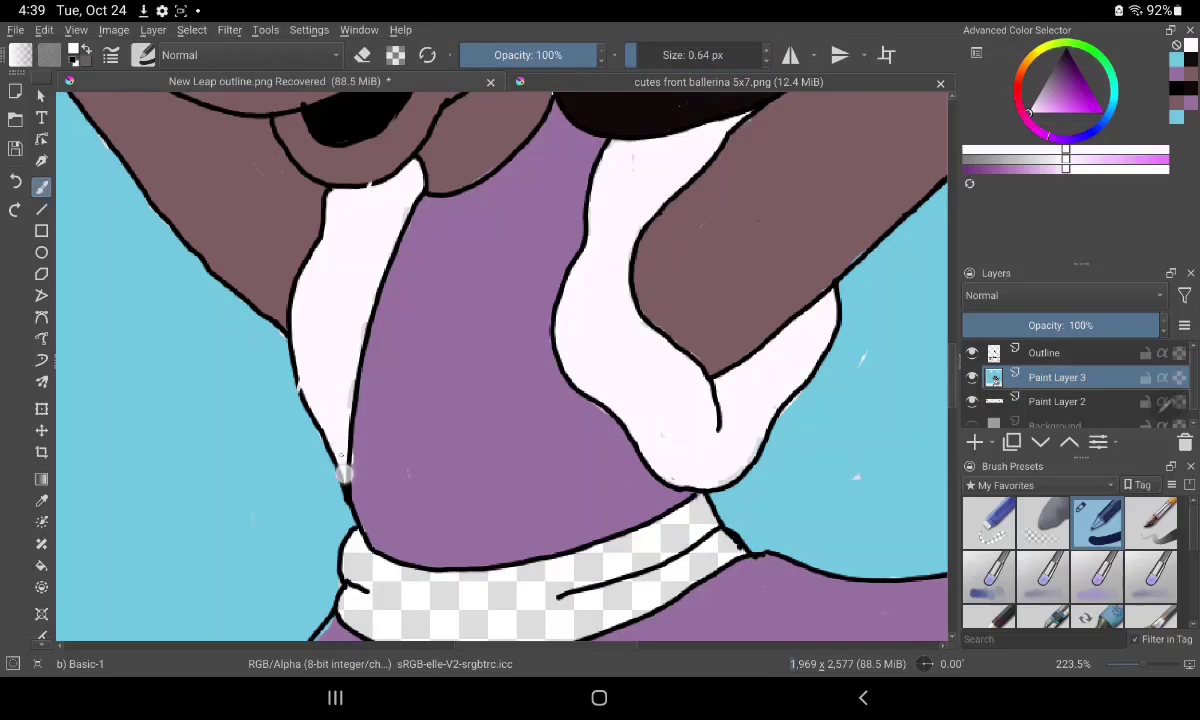
click(1054, 88)
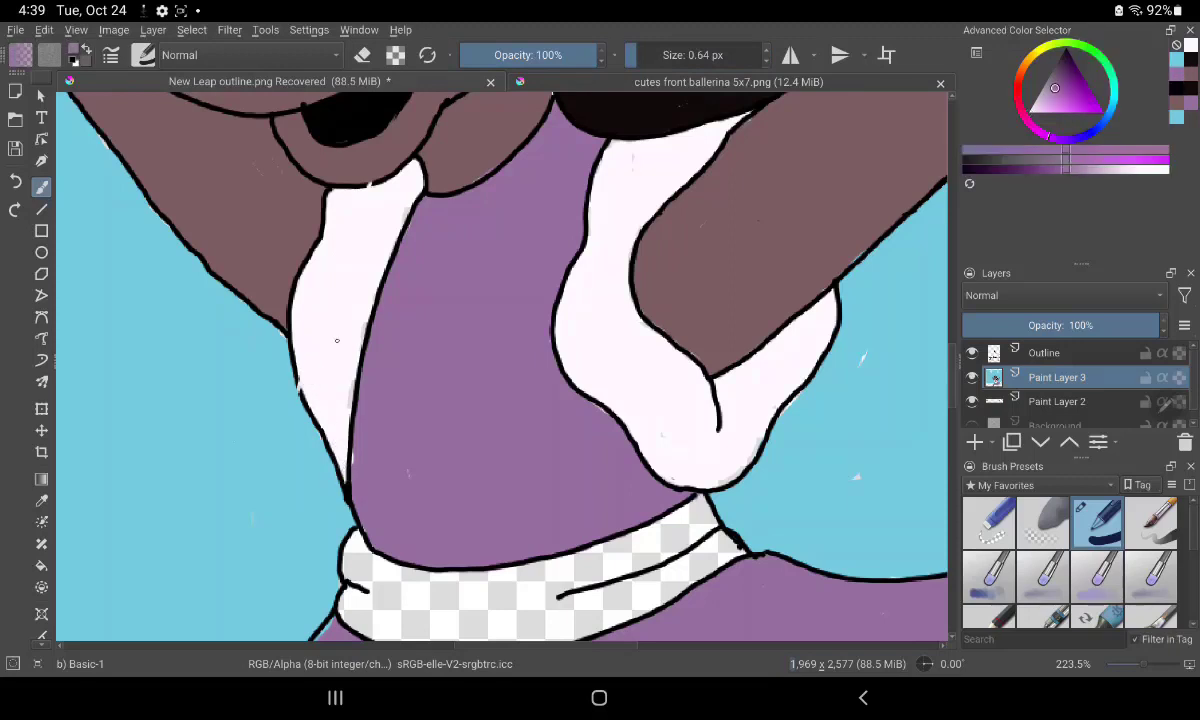
mouse_move(348, 405)
mouse_down()
mouse_move(356, 472)
mouse_move(330, 430)
mouse_up()
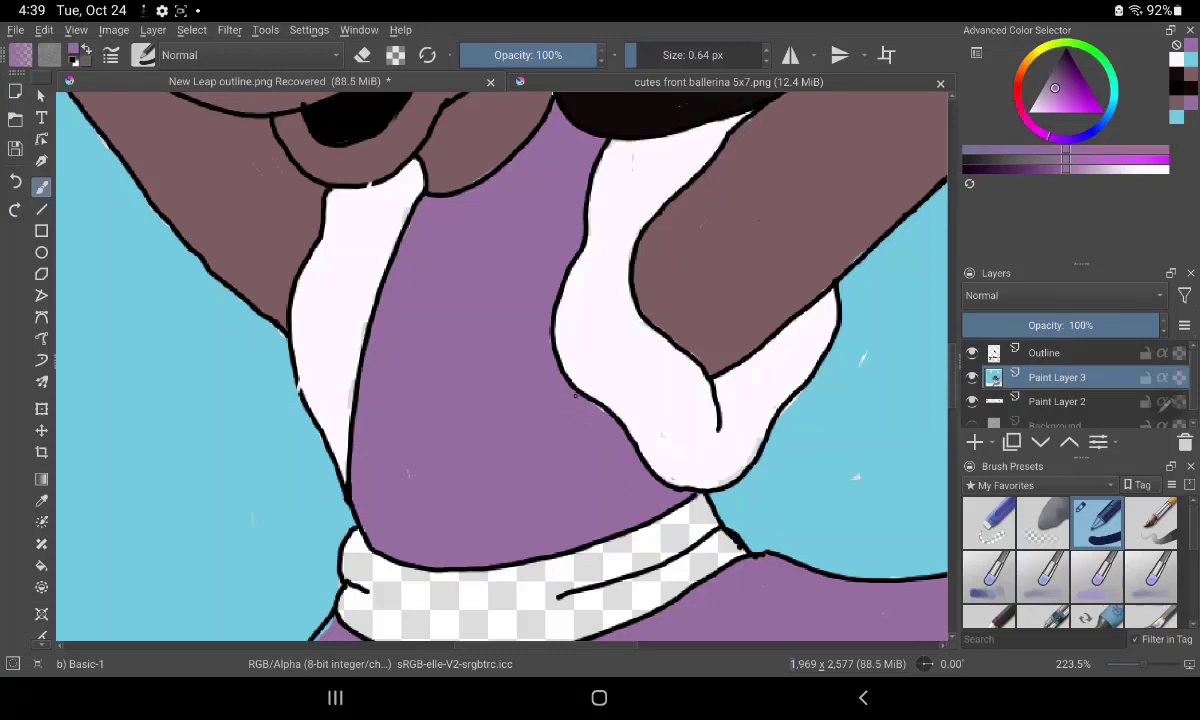
click(1028, 112)
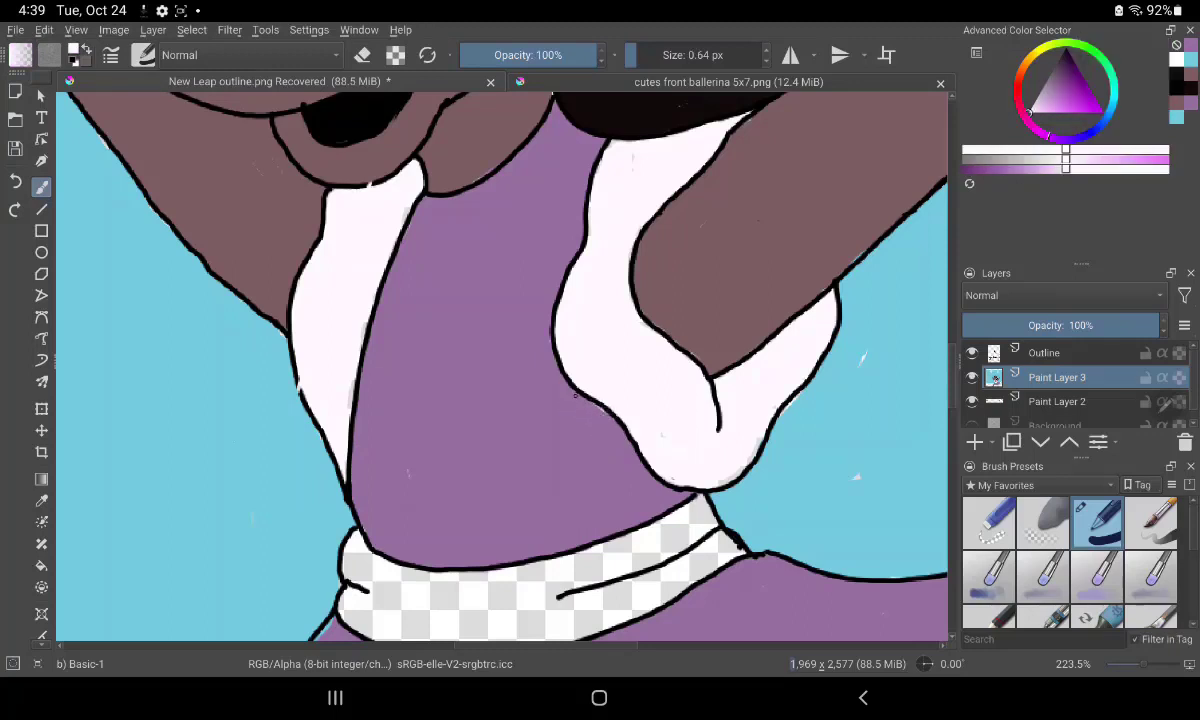
scroll(500, 360, down, 5)
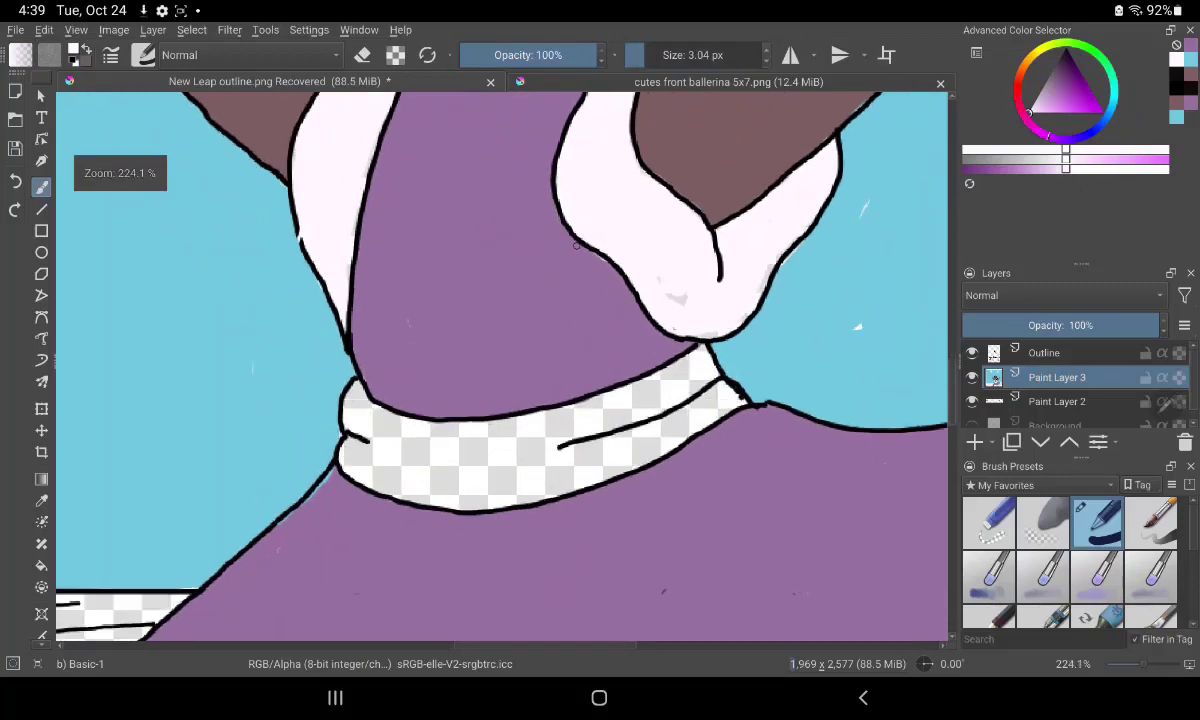
With an 11.20 px brush, fill the waistband white end to end, then sample sky blue and dress purple.
drag(618, 401, 543, 420)
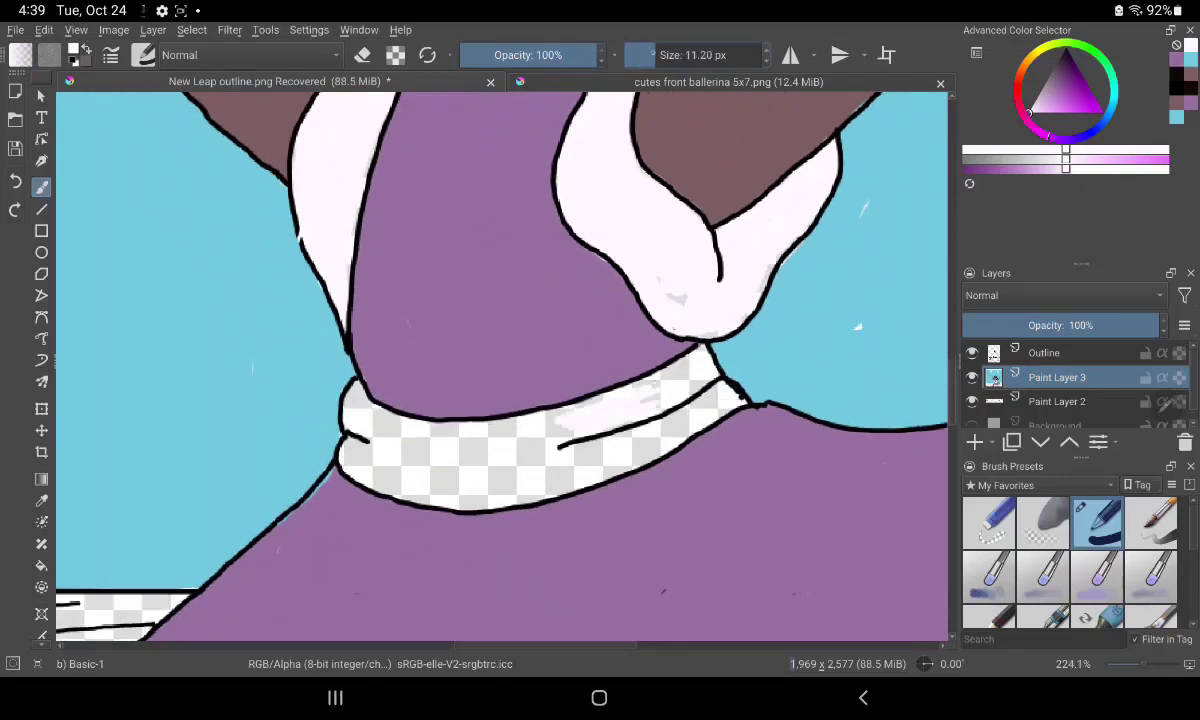
drag(612, 400, 685, 366)
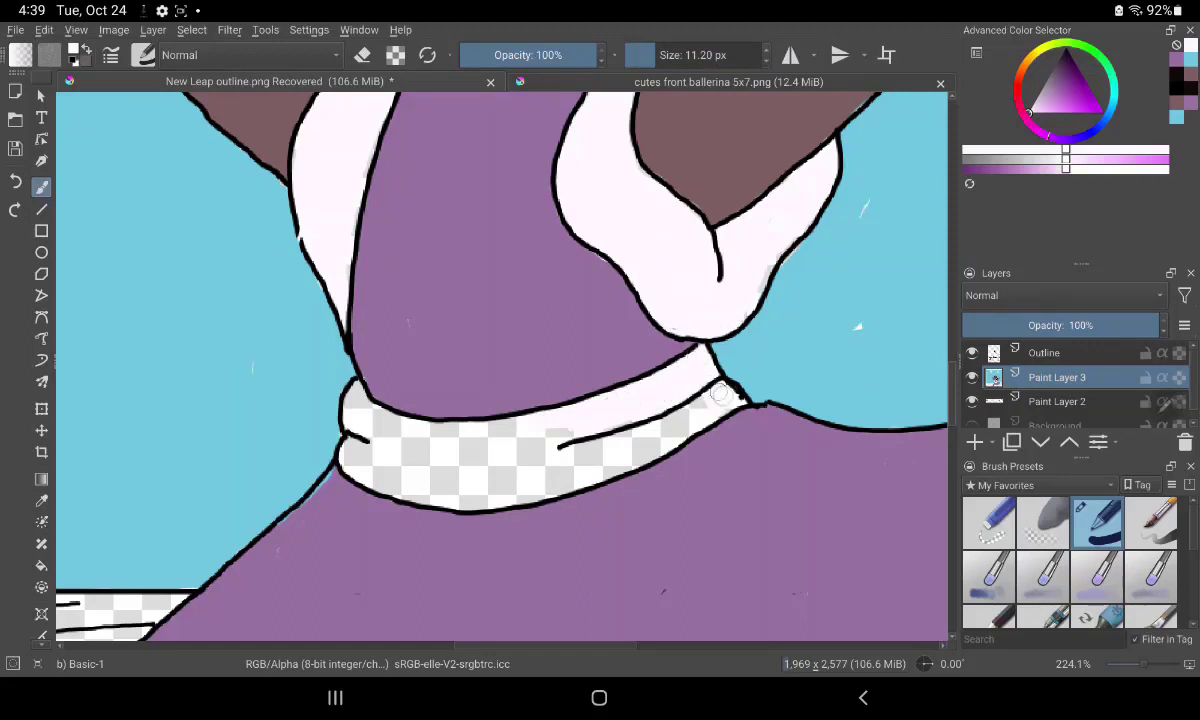
mouse_move(700, 352)
mouse_down()
mouse_move(512, 446)
mouse_move(571, 474)
mouse_up()
mouse_move(566, 461)
mouse_down()
mouse_move(509, 460)
mouse_move(538, 430)
mouse_up()
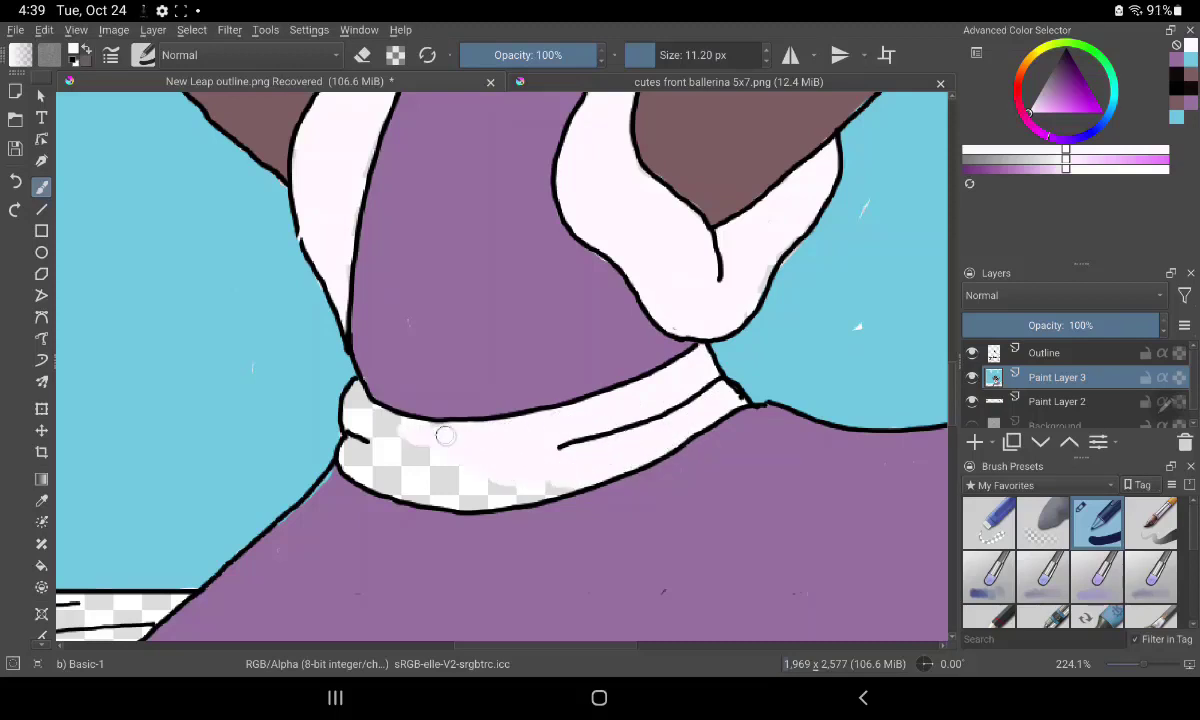
drag(432, 431, 356, 405)
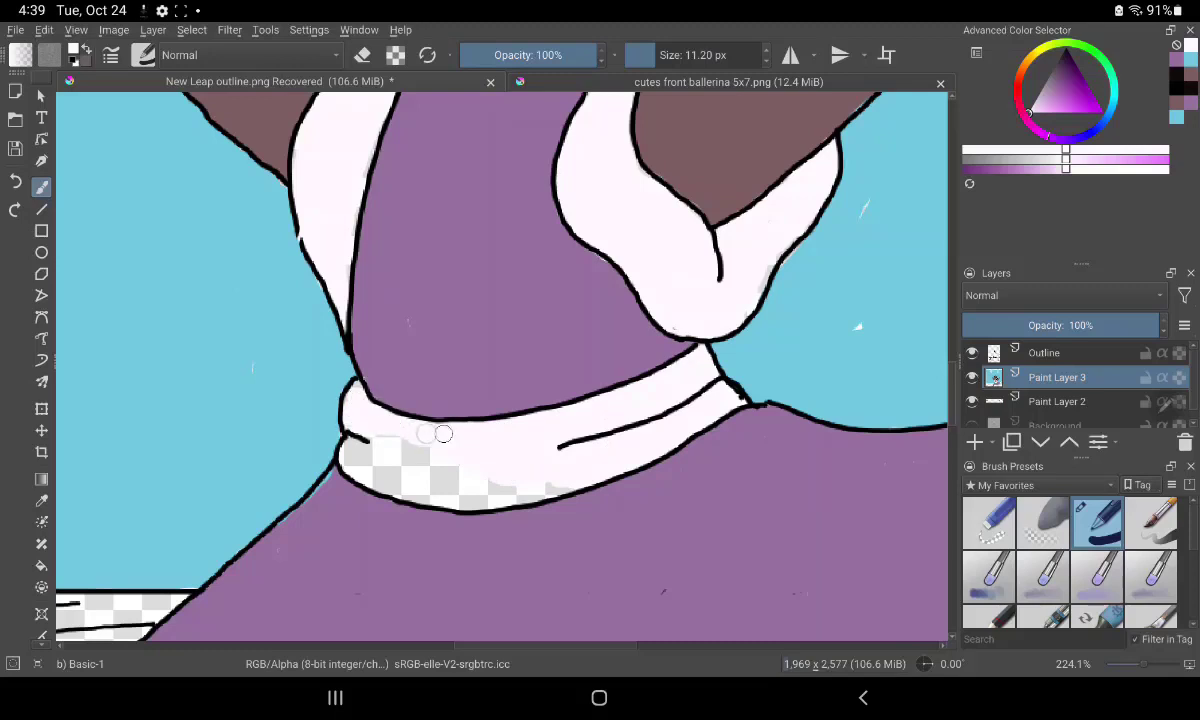
mouse_move(443, 433)
mouse_down()
mouse_move(378, 459)
mouse_move(434, 486)
mouse_up()
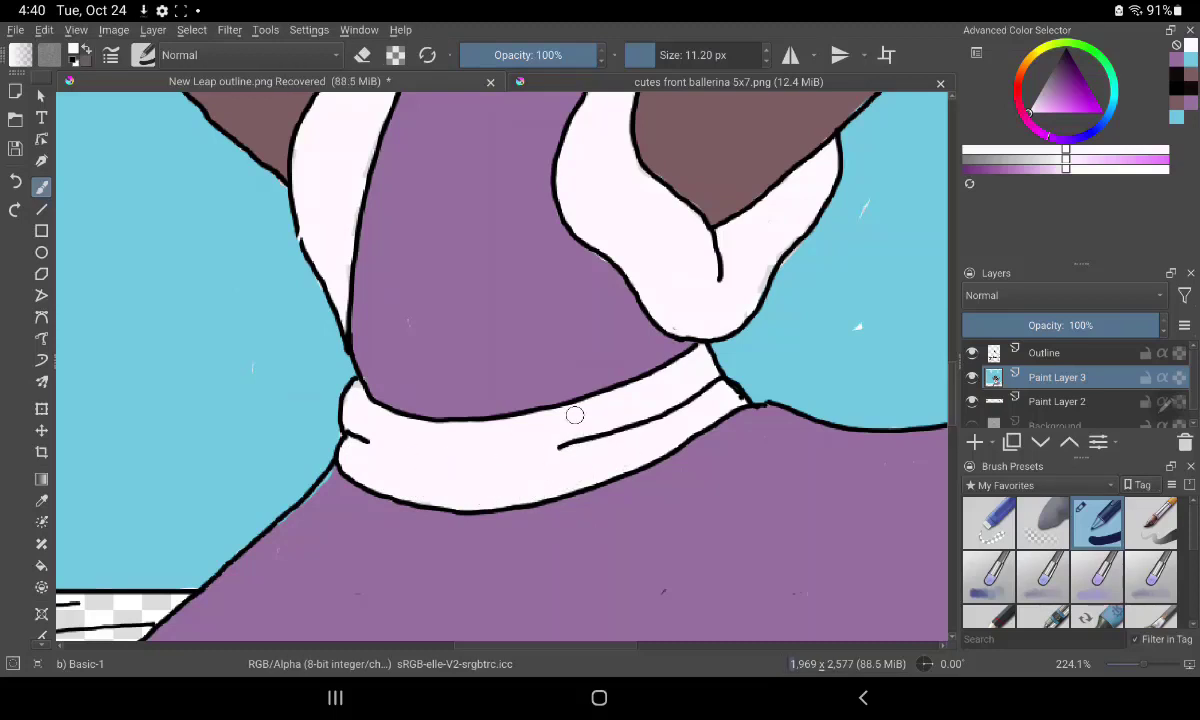
ctrl+click(862, 318)
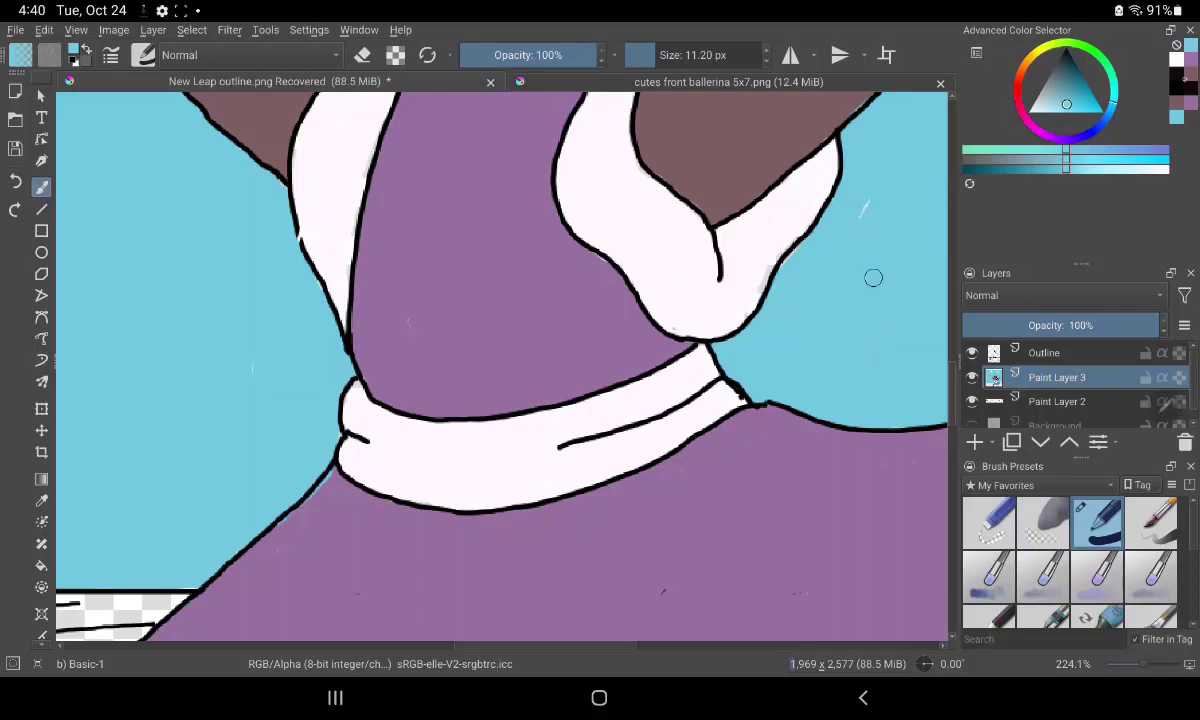
ctrl+click(325, 494)
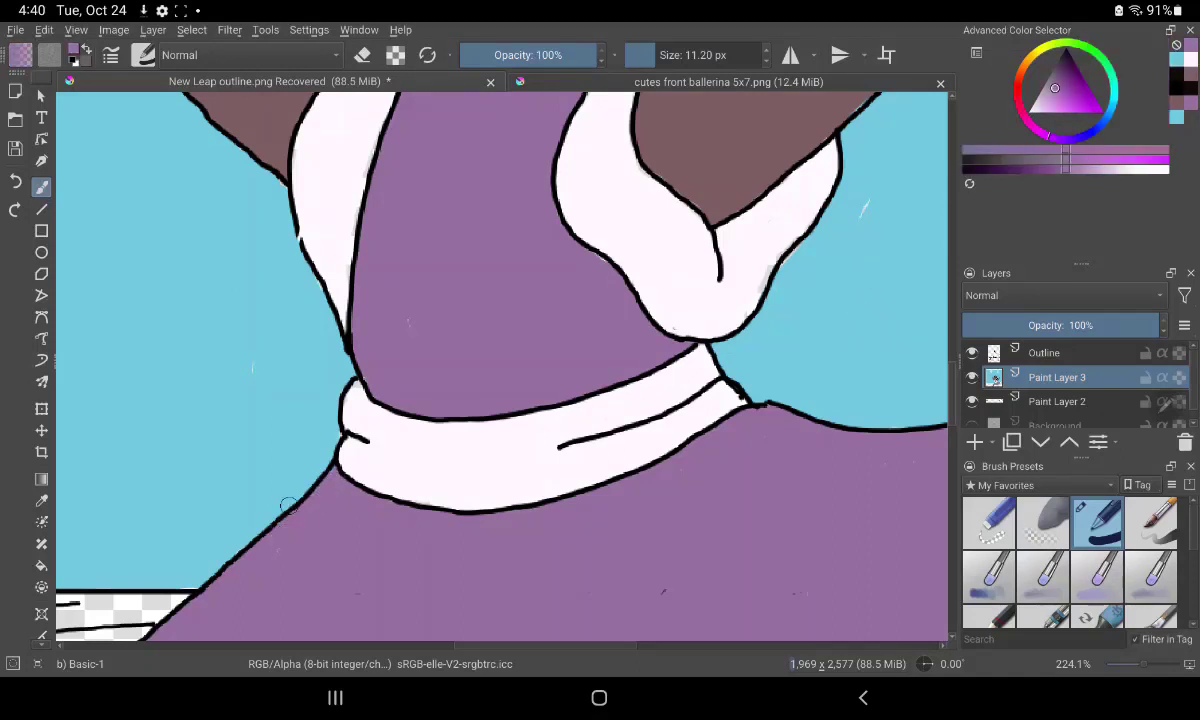
Paint the bow loop and its hanging ribbon white.
scroll(650, 450, down, 5)
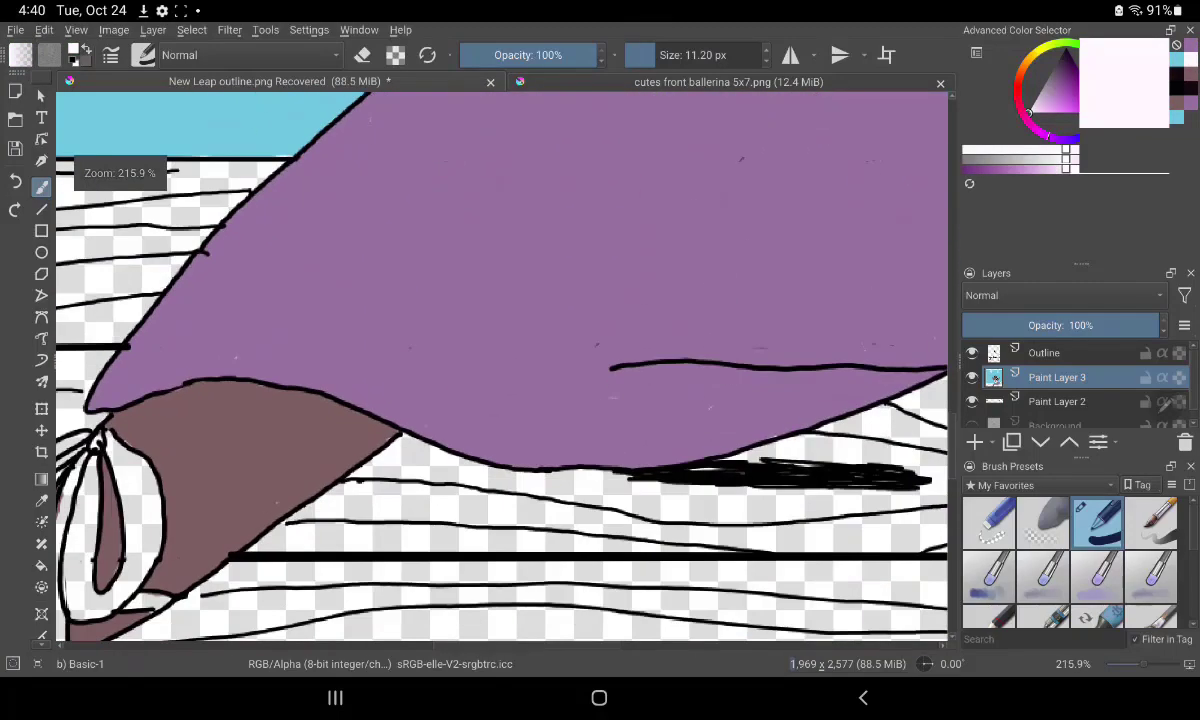
drag(500, 400, 840, 320)
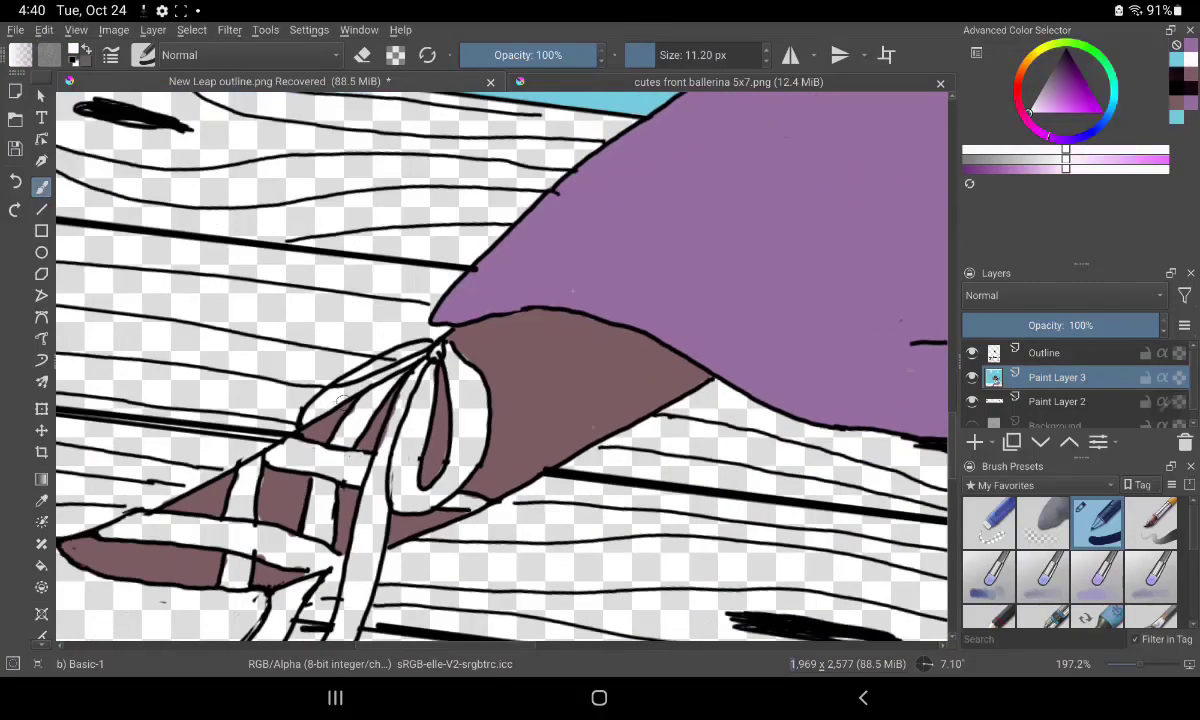
mouse_move(430, 342)
mouse_down()
mouse_move(386, 362)
mouse_move(338, 444)
mouse_up()
drag(416, 380, 407, 467)
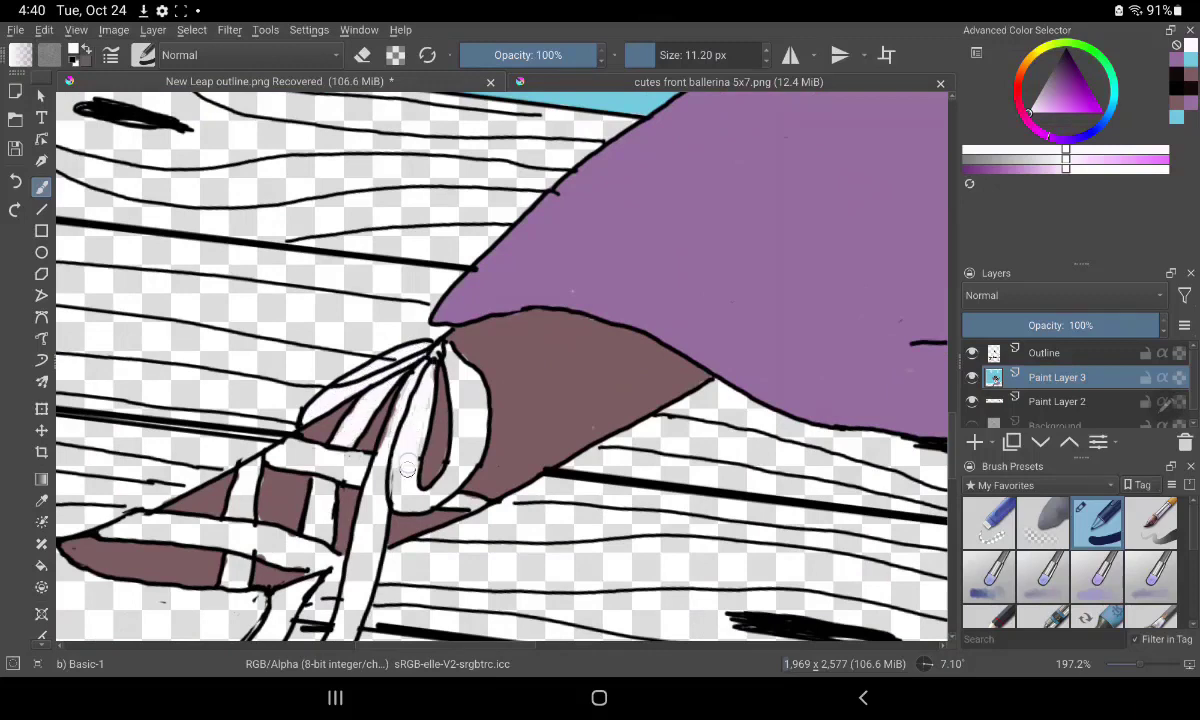
mouse_move(412, 388)
mouse_down()
mouse_move(356, 490)
mouse_move(346, 620)
mouse_up()
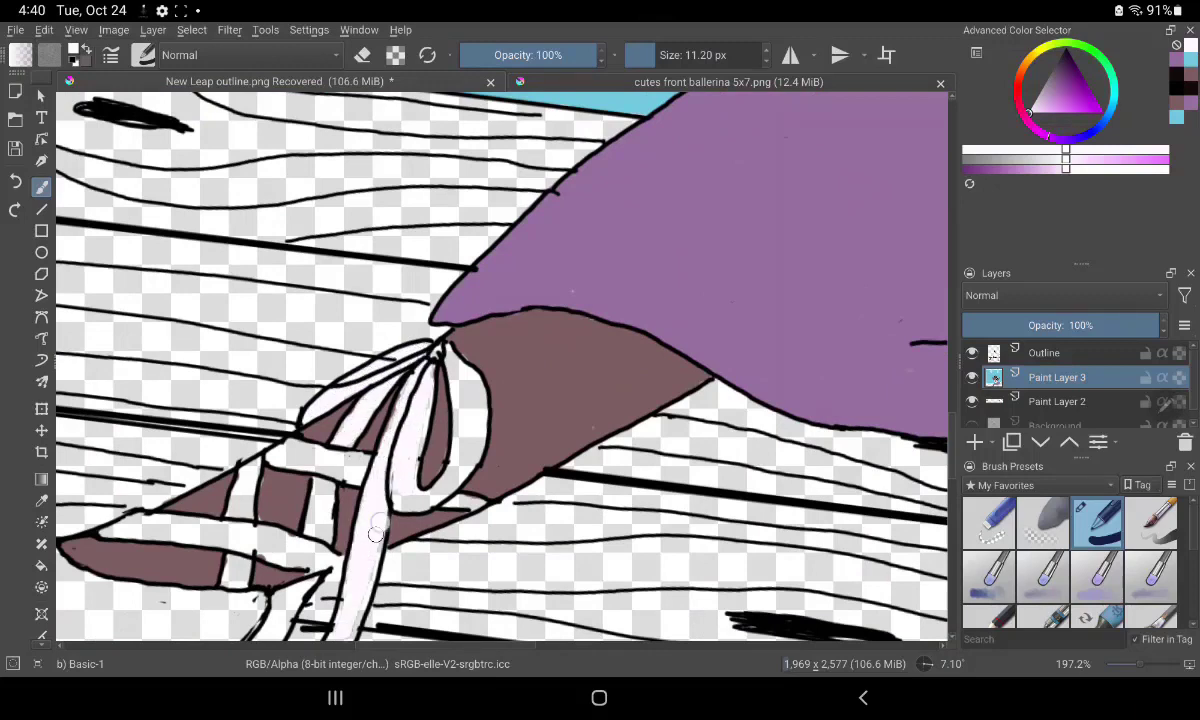
drag(412, 497, 456, 368)
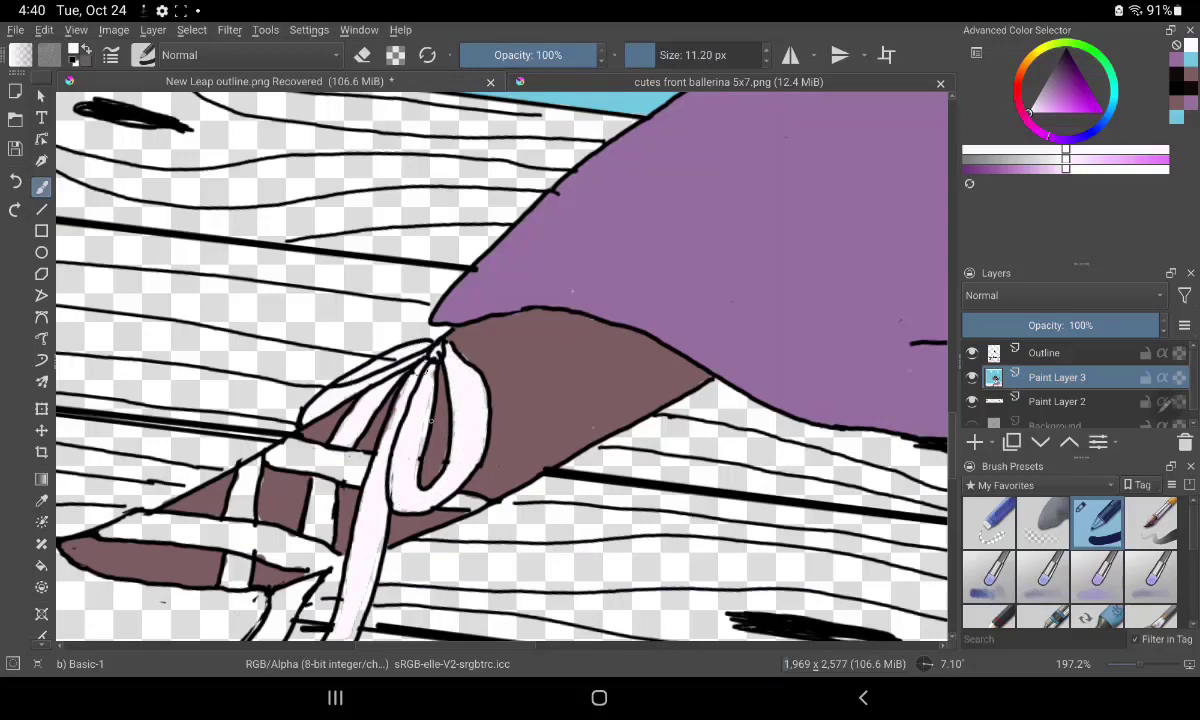
Paint the ribbon straps crossing the lower leg white.
drag(350, 460, 290, 456)
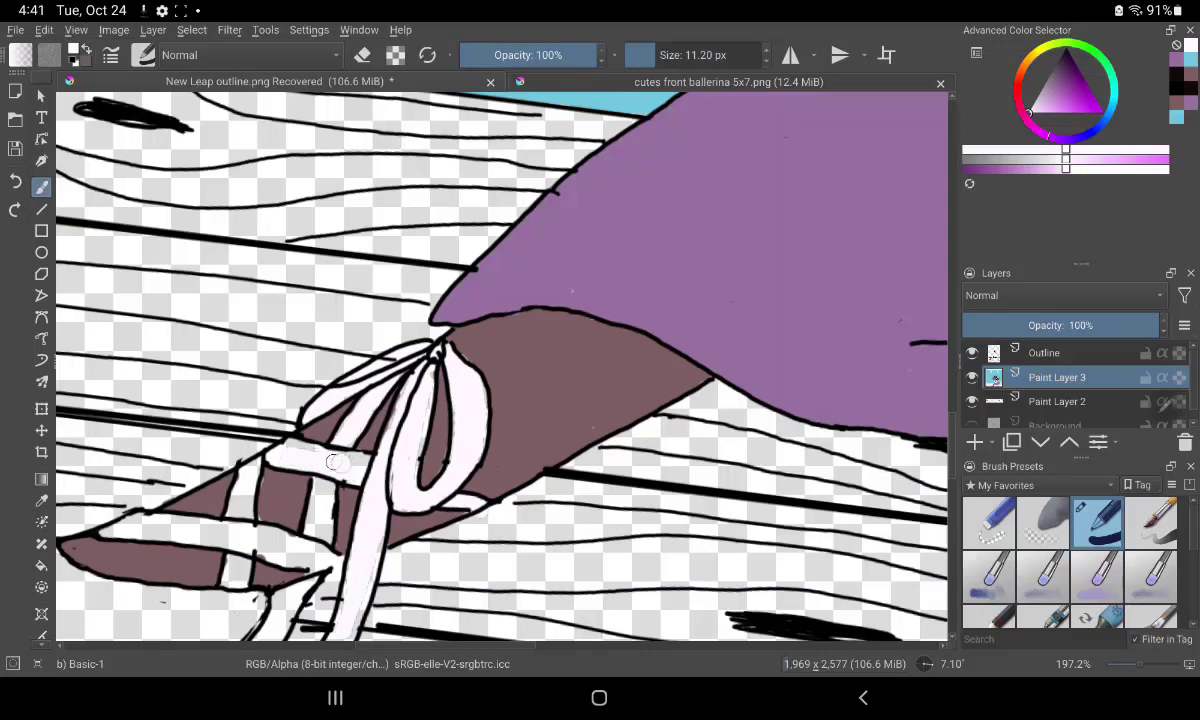
drag(369, 458, 319, 526)
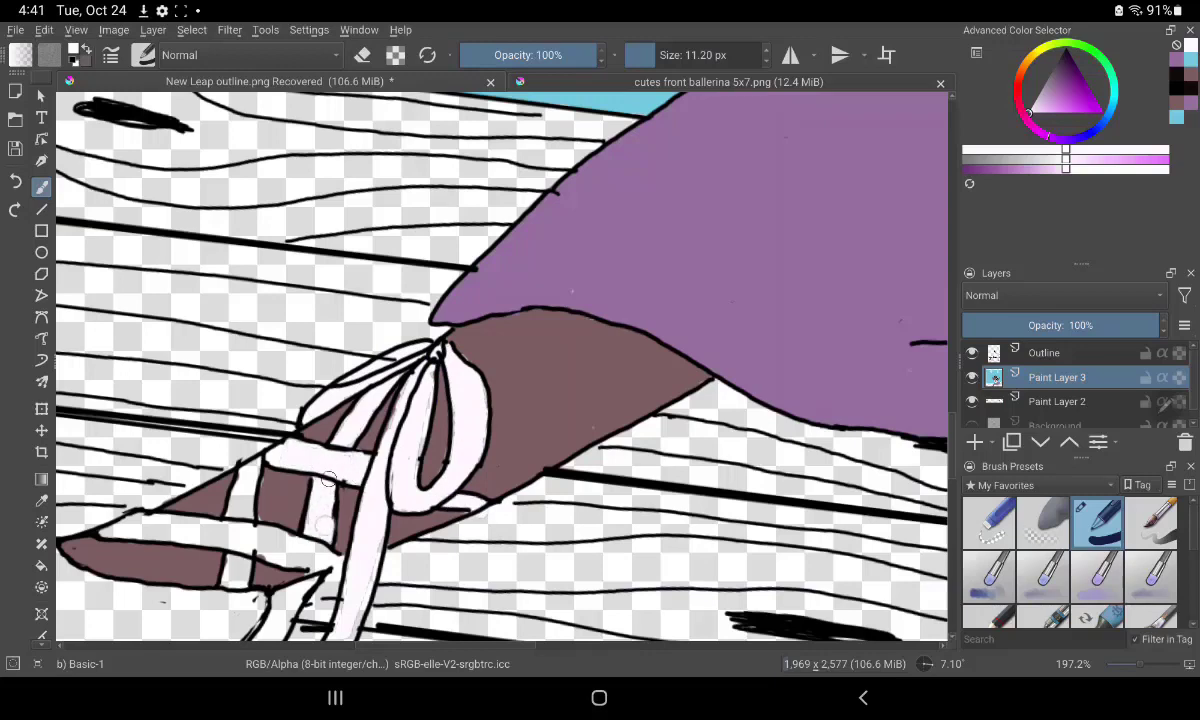
drag(232, 513, 246, 507)
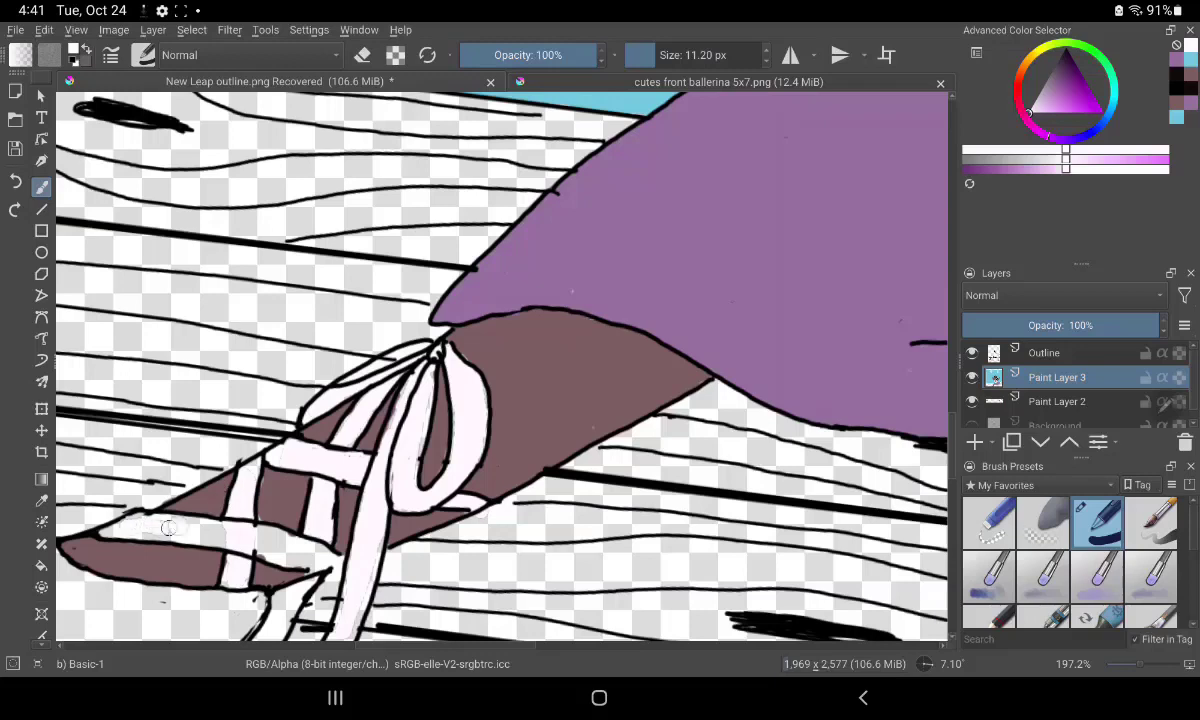
drag(168, 528, 166, 529)
mouse_move(237, 538)
mouse_down()
mouse_move(298, 558)
mouse_move(506, 397)
mouse_up()
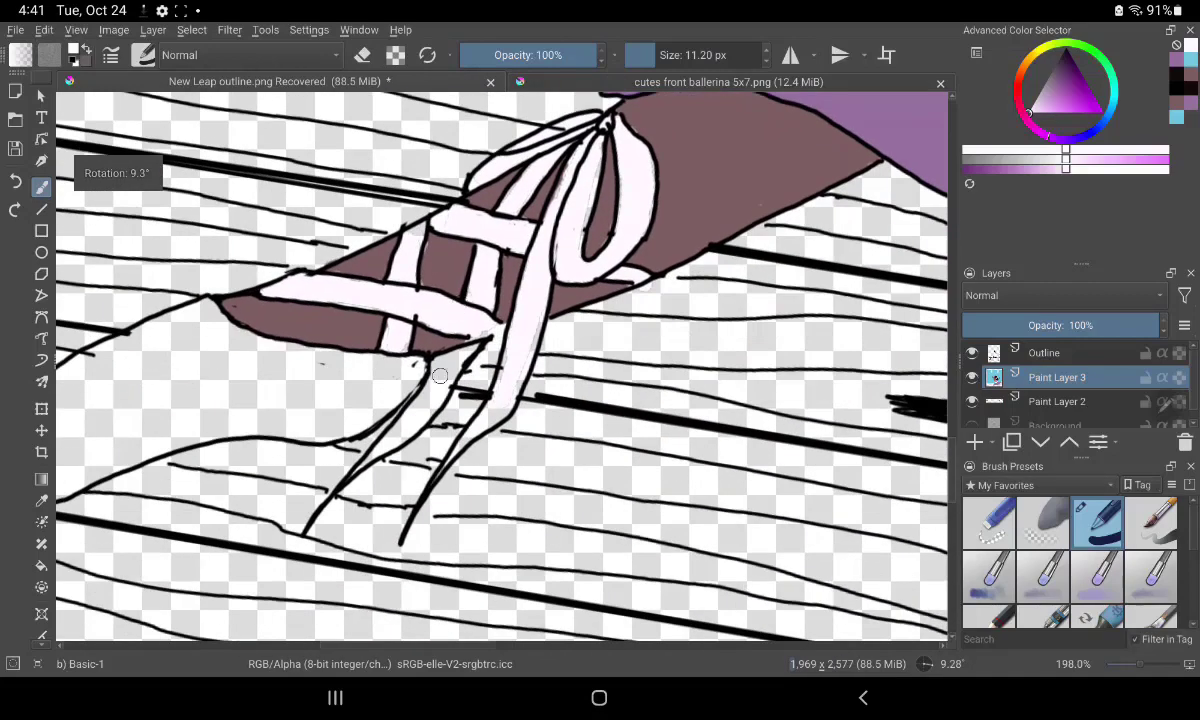
drag(412, 380, 449, 368)
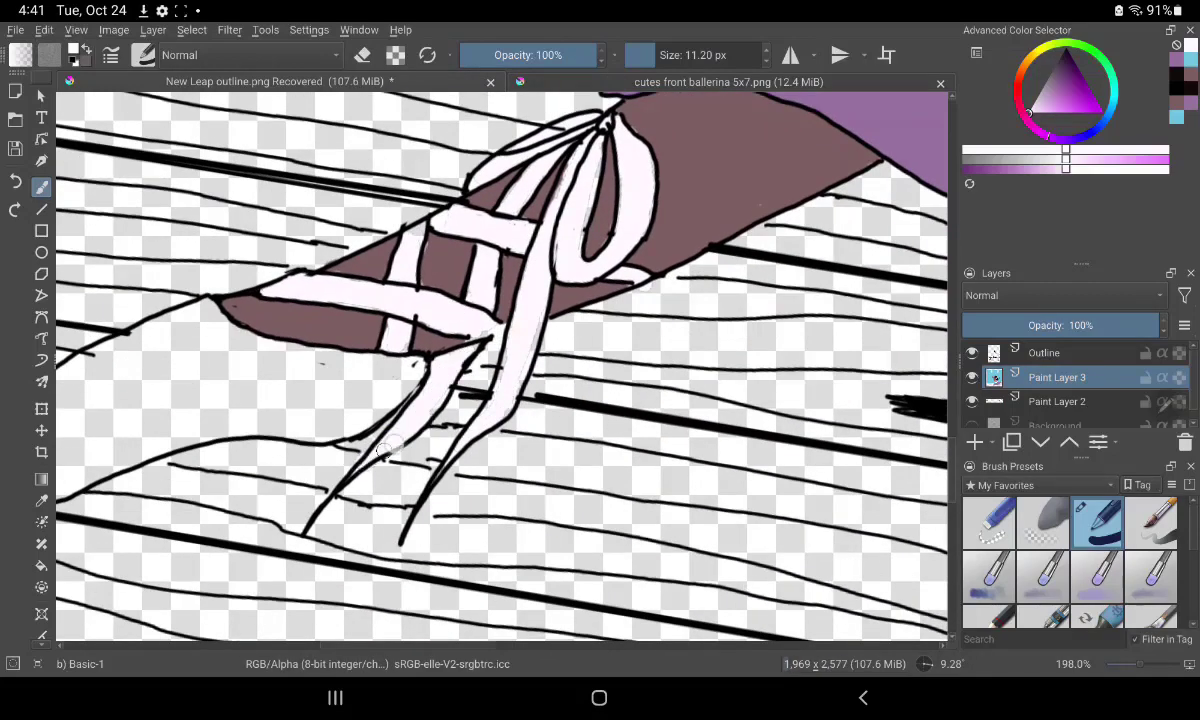
mouse_move(387, 390)
mouse_down()
mouse_move(320, 362)
mouse_move(345, 370)
mouse_move(300, 395)
mouse_move(330, 426)
mouse_up()
Fill the lower ballet shoe and its toe solid white.
drag(365, 360, 620, 330)
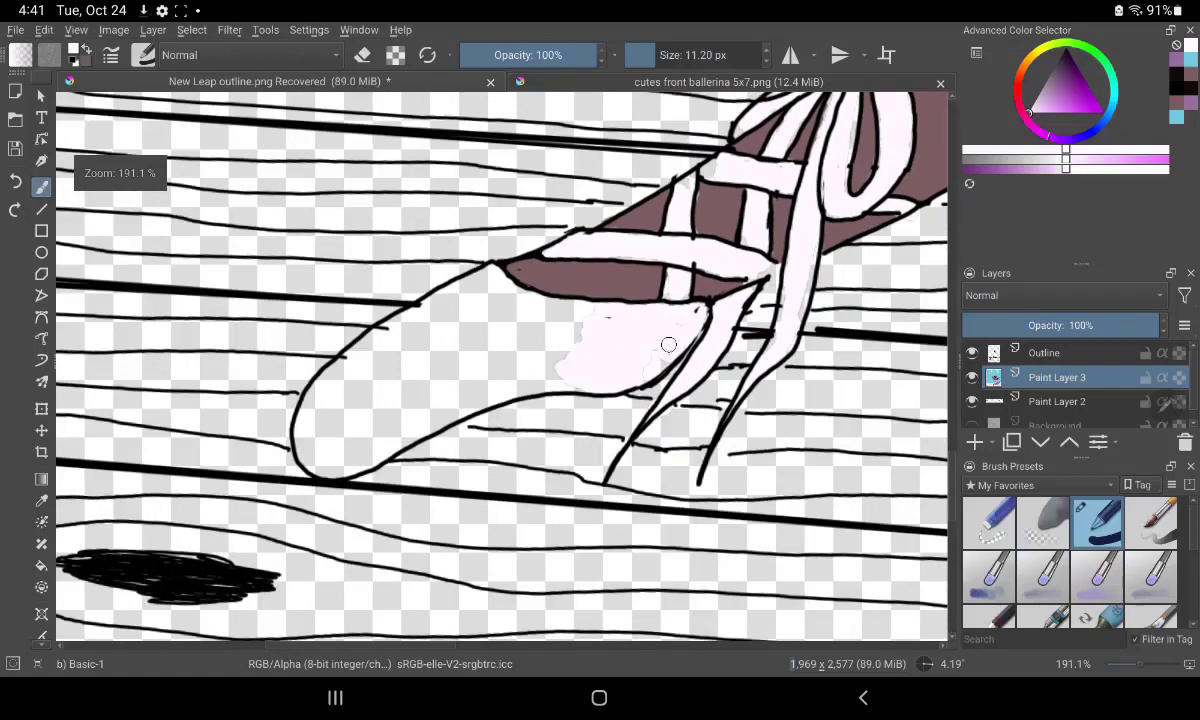
drag(542, 337, 349, 364)
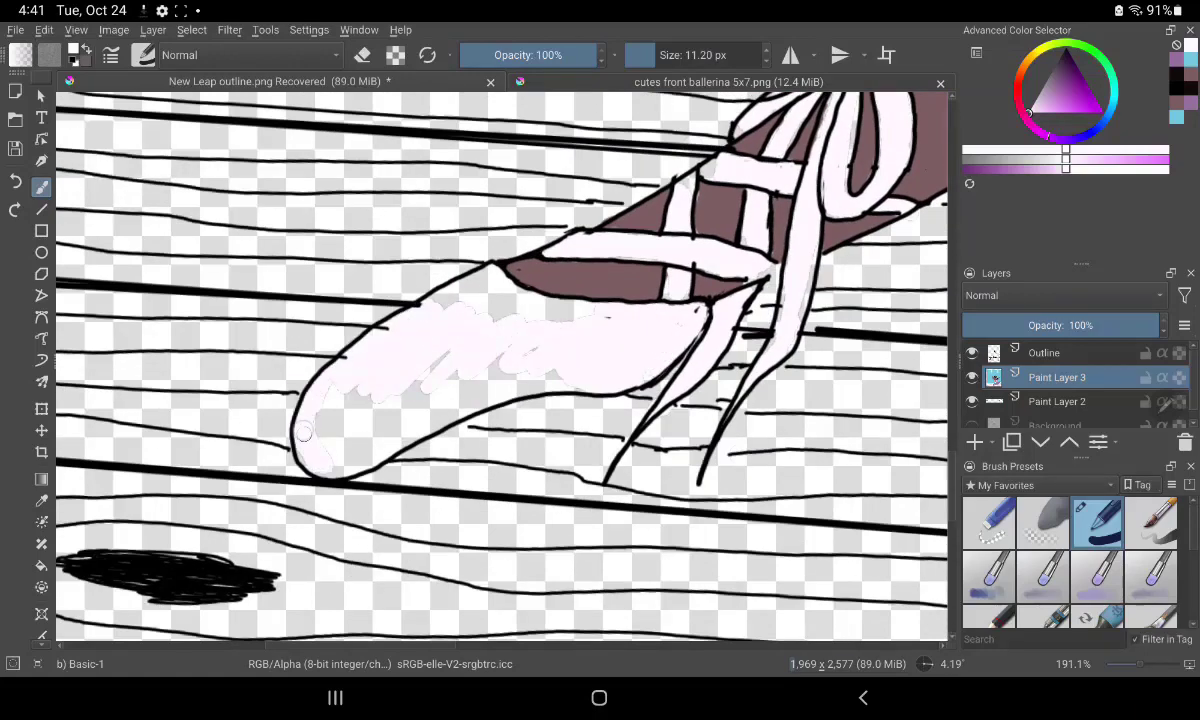
drag(350, 469, 483, 397)
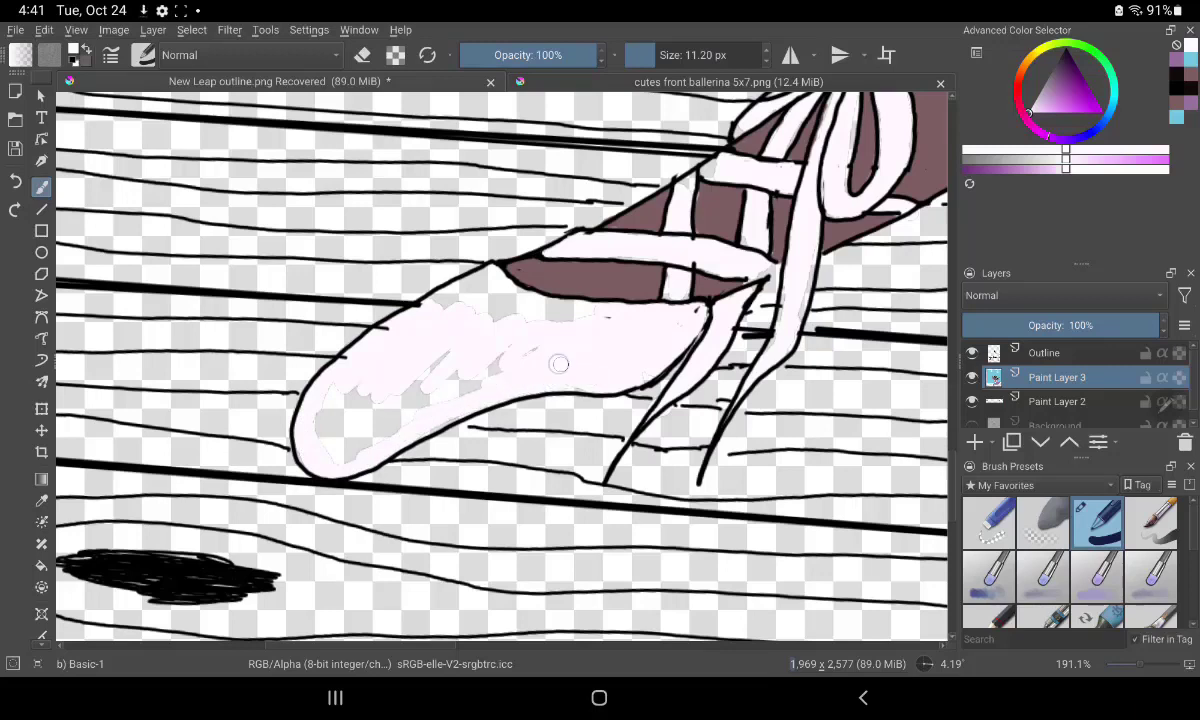
mouse_move(559, 364)
mouse_down()
mouse_move(471, 343)
mouse_move(372, 428)
mouse_move(337, 436)
mouse_move(341, 401)
mouse_move(462, 292)
mouse_move(541, 312)
mouse_up()
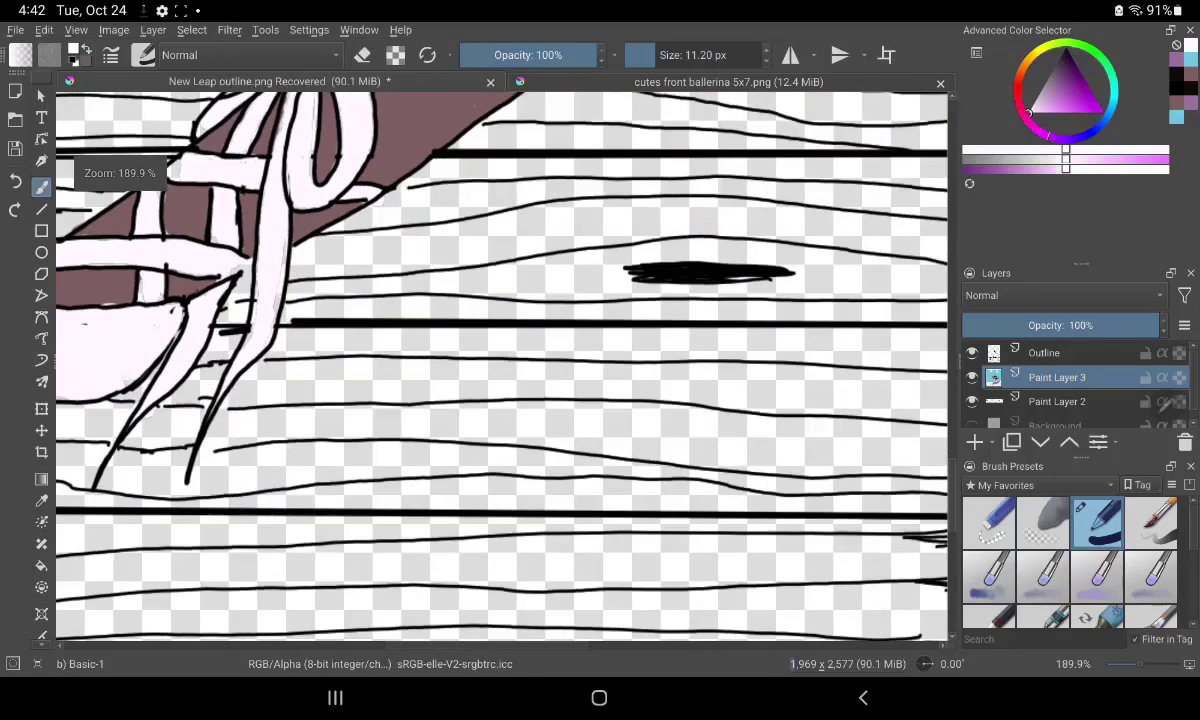
Check the reference ballerina picture, reorder the documents, and return to the drawing.
click(728, 82)
drag(700, 82, 380, 82)
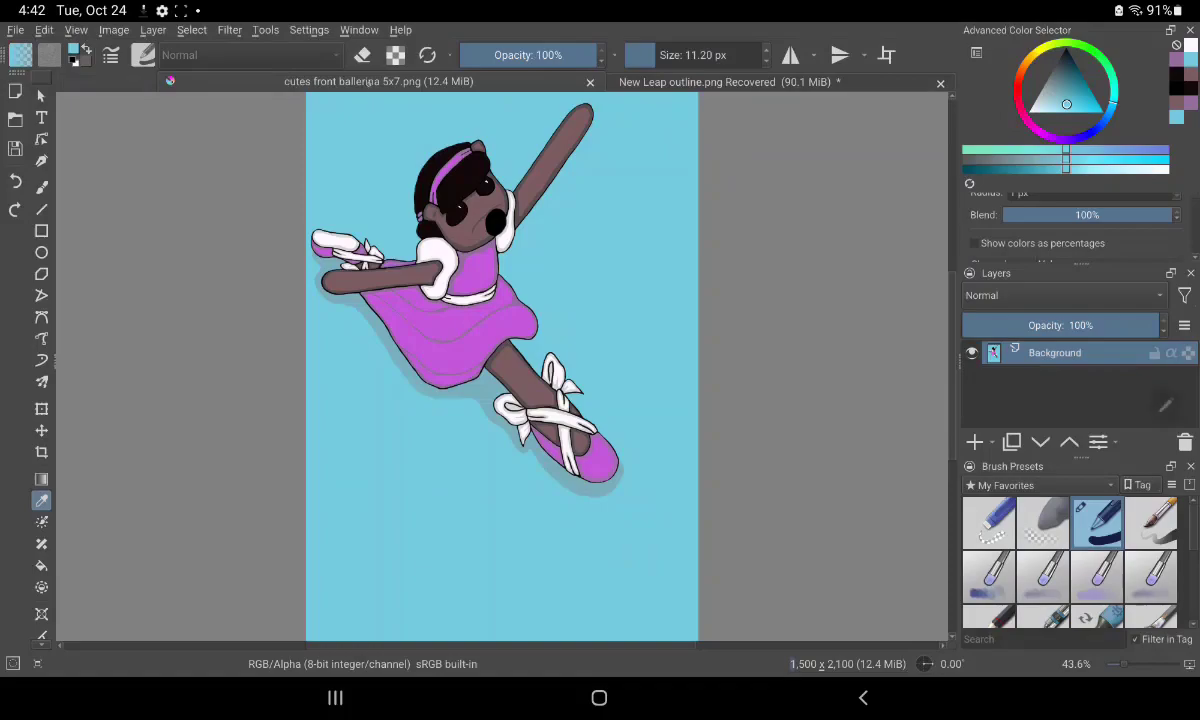
click(716, 82)
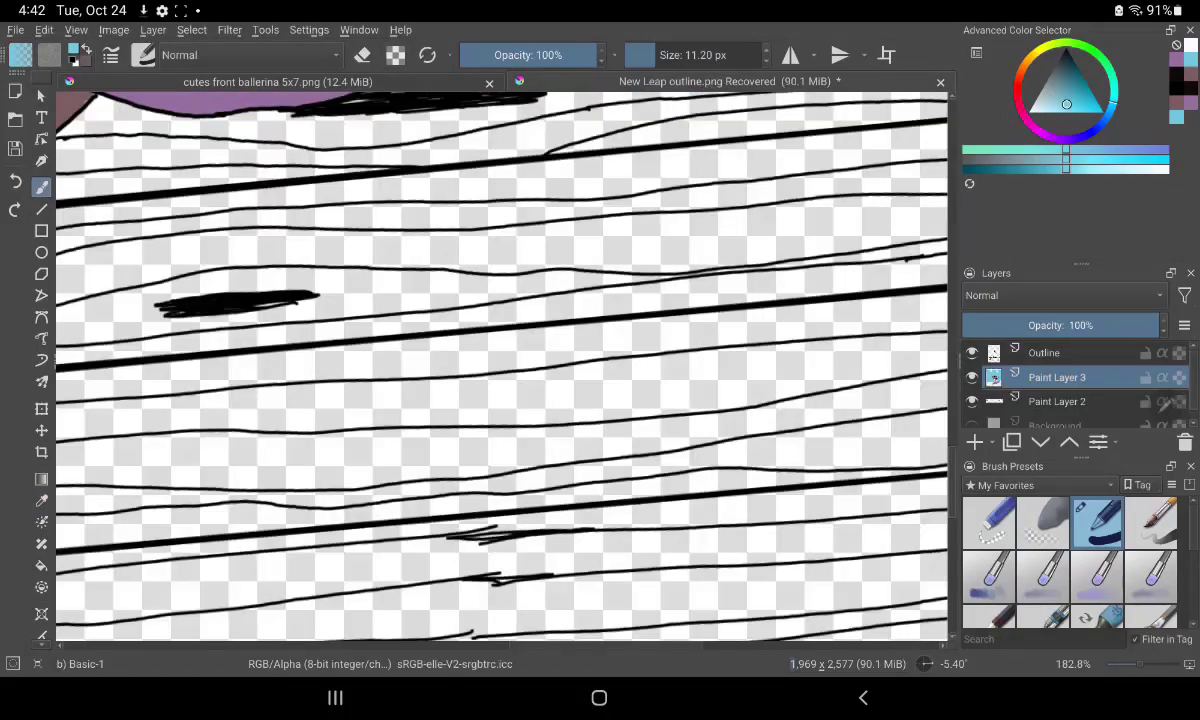
mouse_move(640, 150)
mouse_down()
mouse_move(711, 239)
mouse_move(726, 316)
mouse_up()
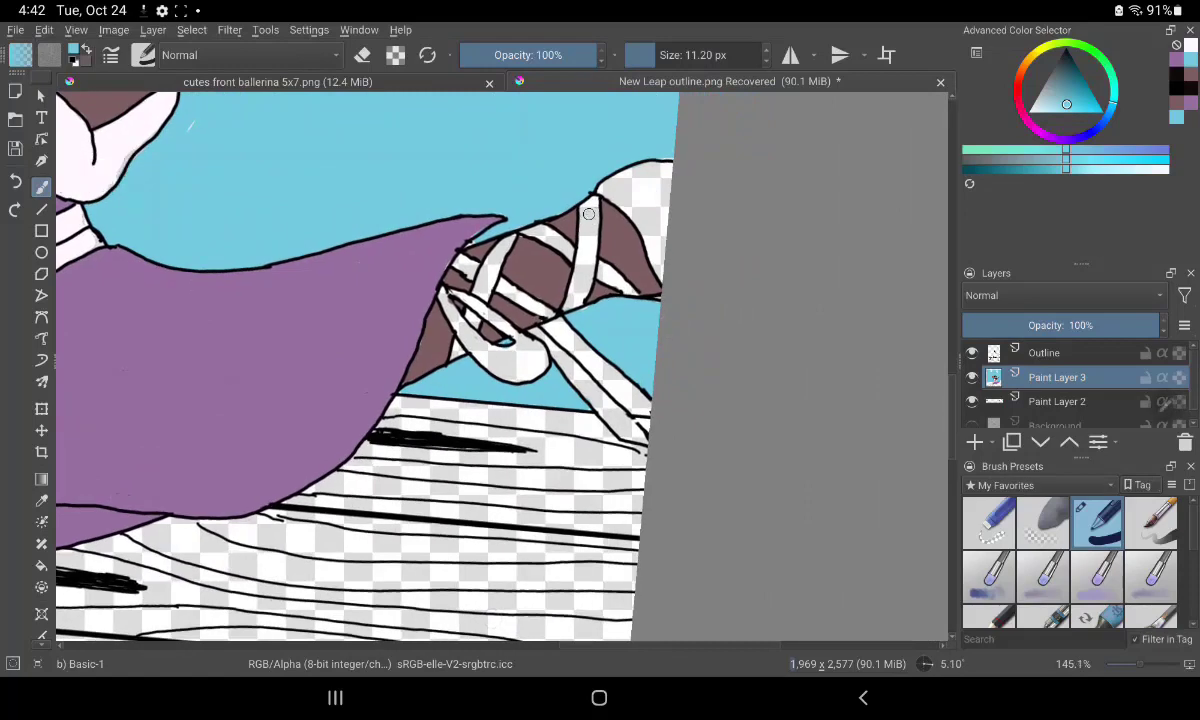
drag(588, 214, 583, 250)
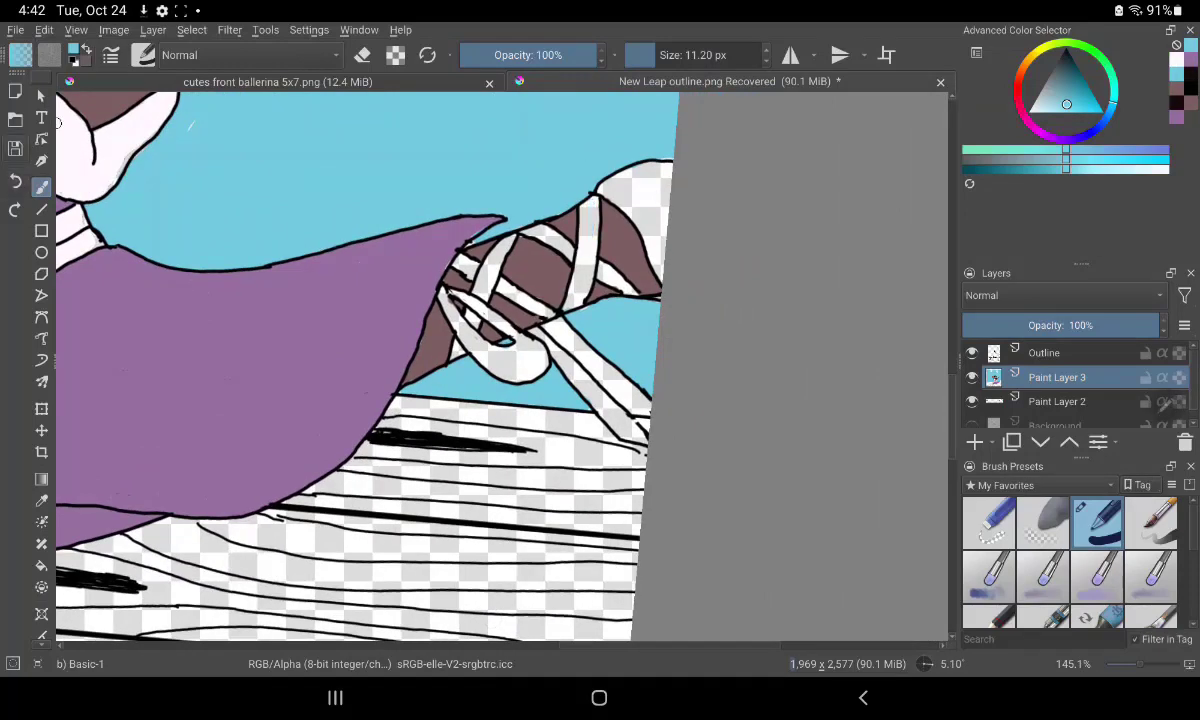
Paint the raised shoe's crossed ribbon strips light pink.
ctrl+click(60, 122)
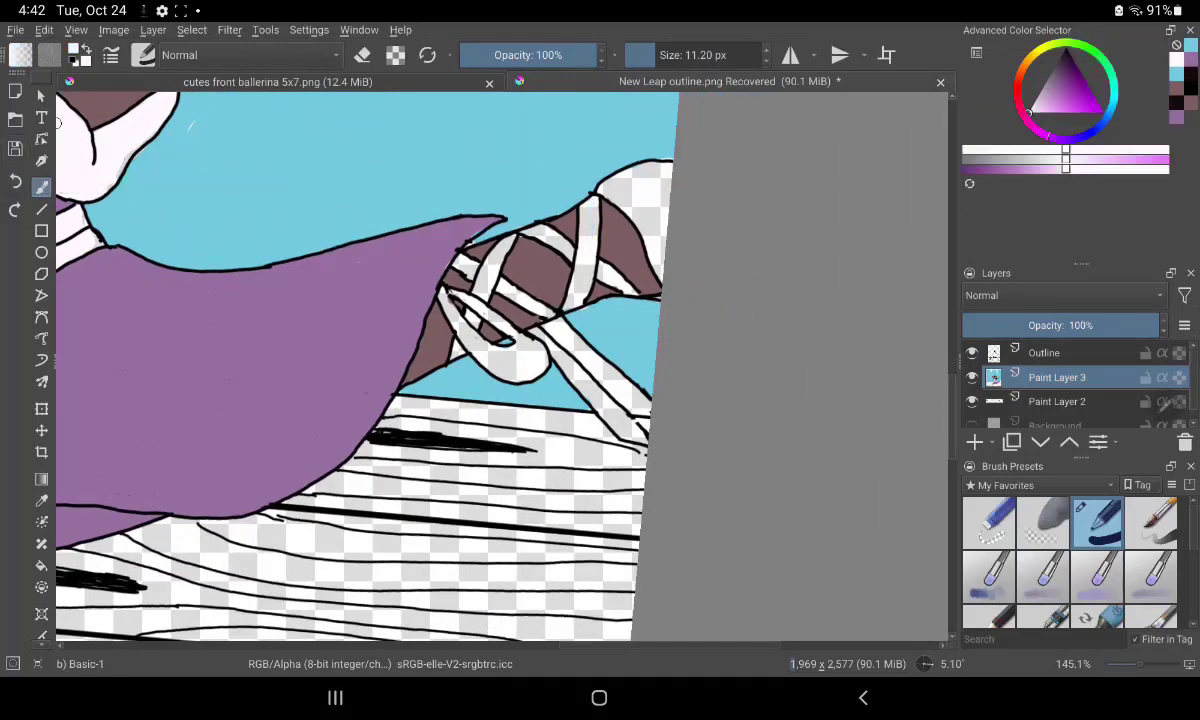
mouse_move(452, 283)
mouse_down()
mouse_move(438, 316)
mouse_move(330, 300)
mouse_up()
mouse_move(375, 262)
mouse_down()
mouse_move(420, 350)
mouse_move(455, 375)
mouse_move(525, 362)
mouse_up()
drag(475, 402, 516, 409)
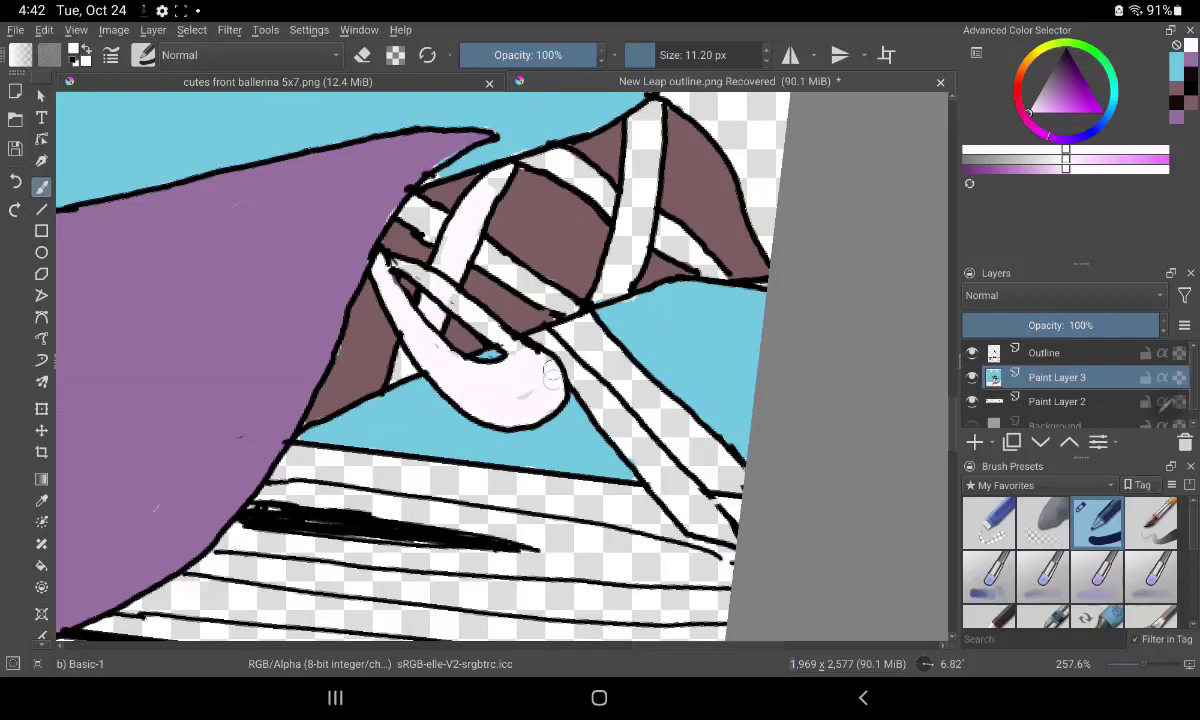
drag(395, 262, 370, 248)
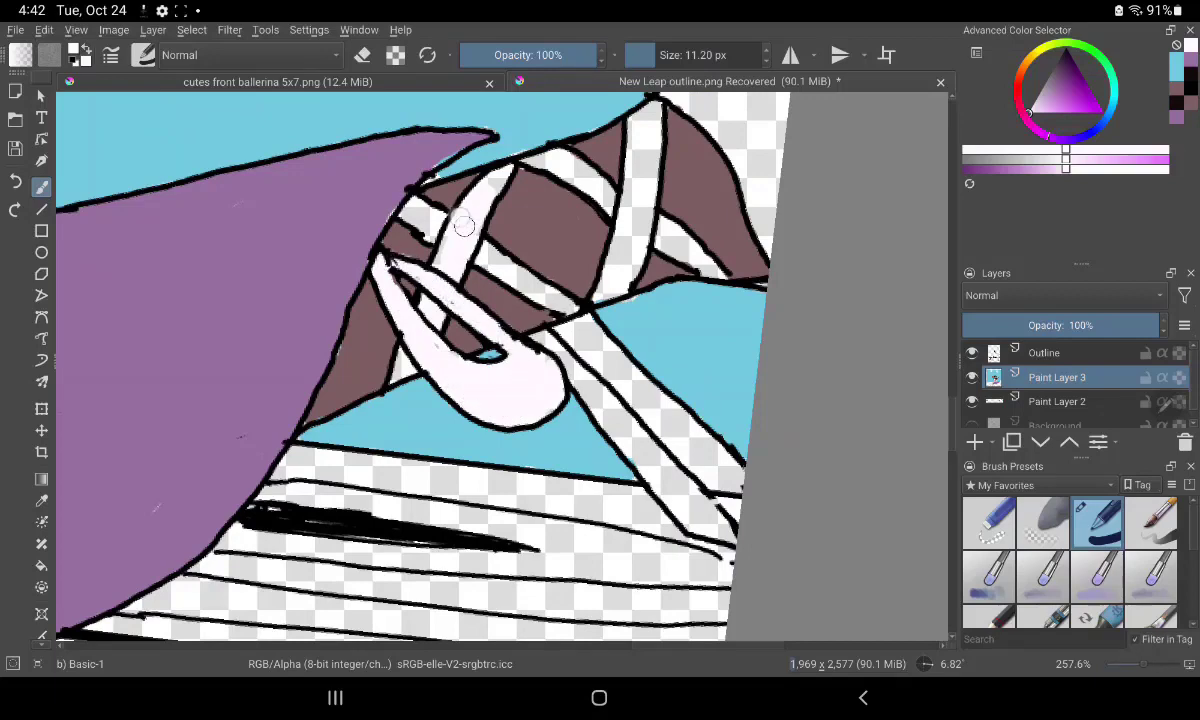
drag(395, 200, 567, 297)
drag(607, 195, 530, 162)
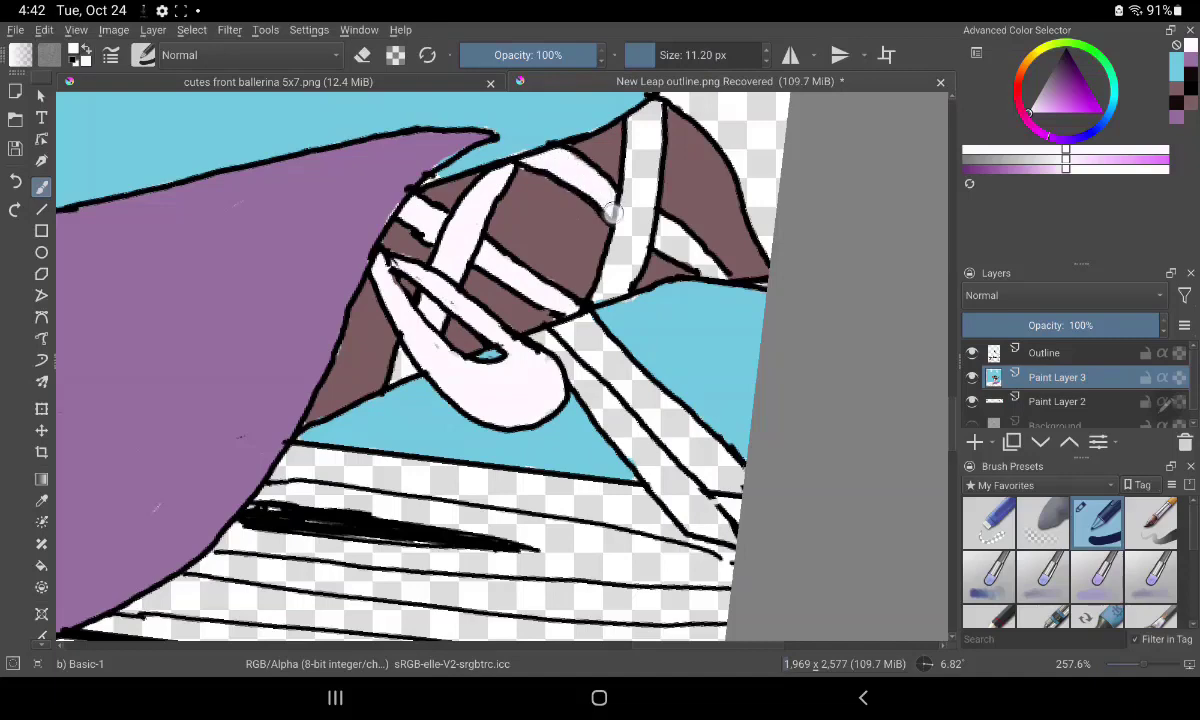
mouse_move(612, 212)
mouse_down()
mouse_move(645, 114)
mouse_move(621, 266)
mouse_up()
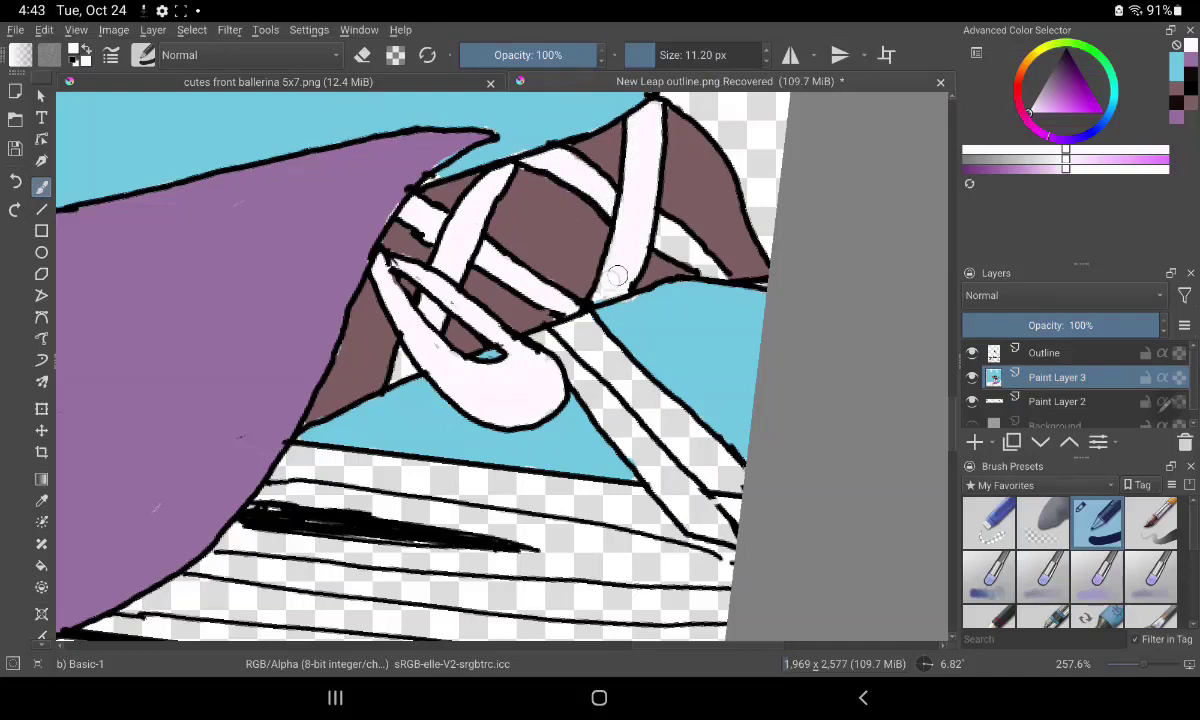
mouse_move(668, 224)
mouse_down()
mouse_move(705, 262)
mouse_move(530, 325)
mouse_move(690, 450)
mouse_move(600, 411)
mouse_move(702, 512)
mouse_move(681, 481)
mouse_up()
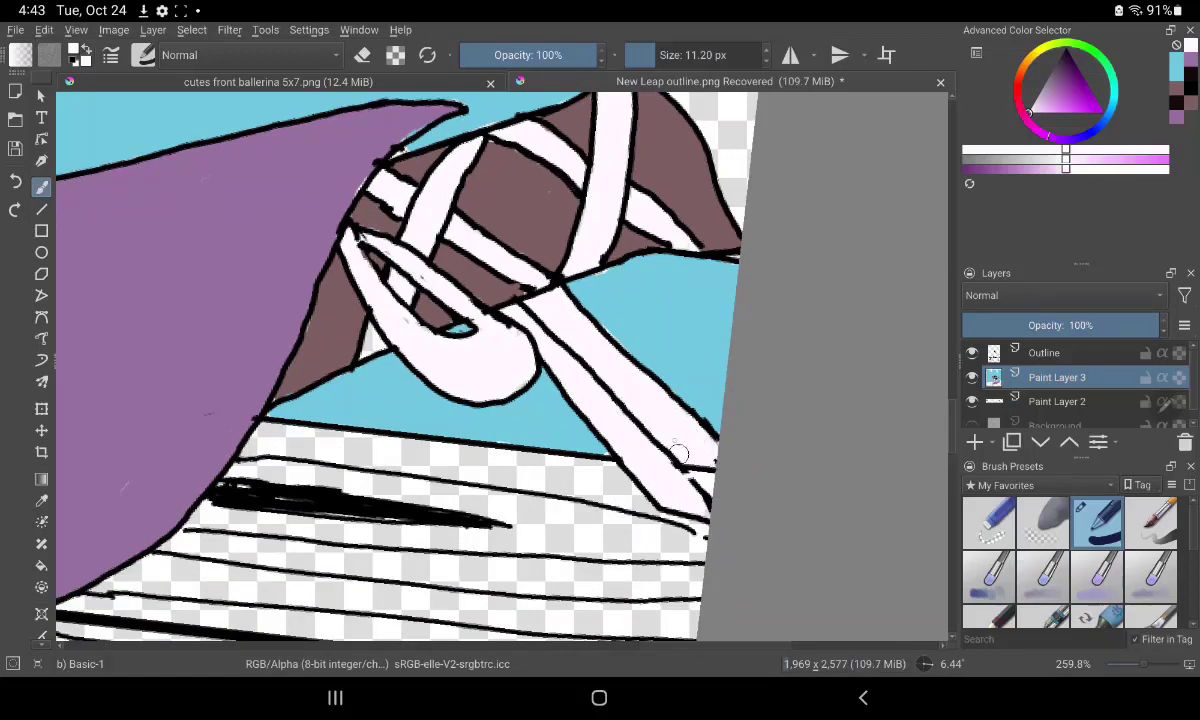
Paint the raised shoe's tip light pink and zoom out to the whole dancer.
drag(661, 405, 592, 466)
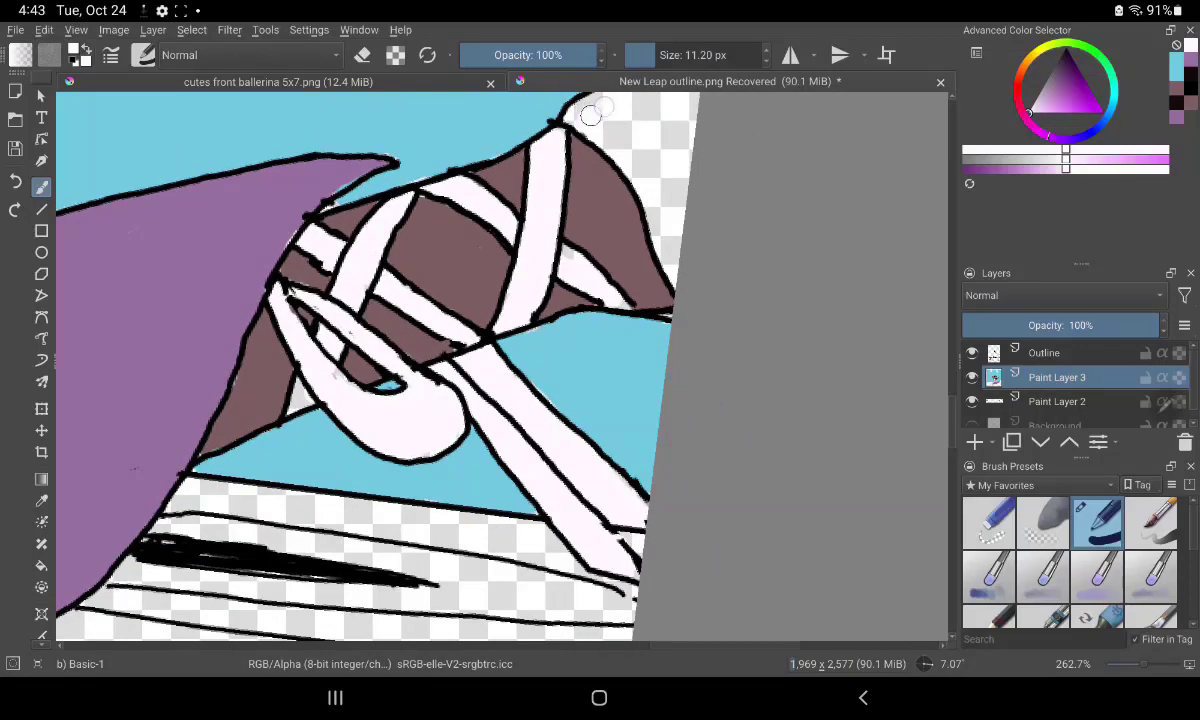
mouse_move(601, 106)
mouse_down()
mouse_move(601, 134)
mouse_move(675, 257)
mouse_move(656, 147)
mouse_move(633, 129)
mouse_move(579, 166)
mouse_up()
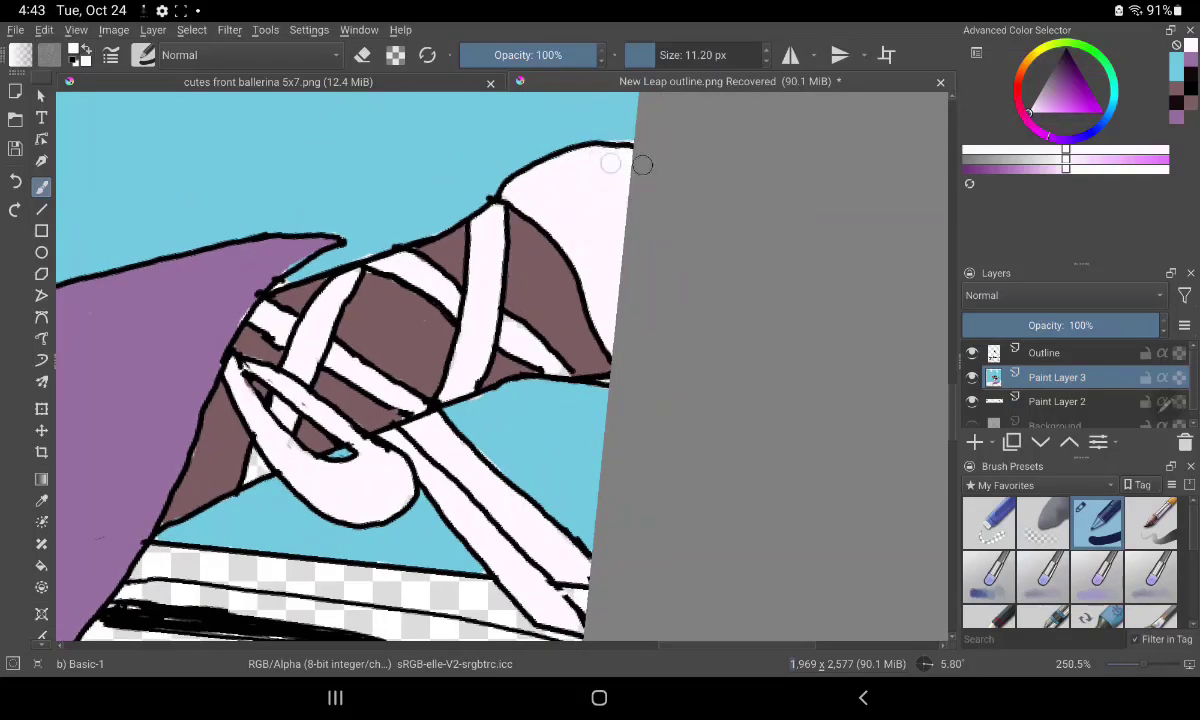
mouse_move(607, 216)
mouse_down()
mouse_move(447, 241)
mouse_move(626, 226)
mouse_move(545, 292)
mouse_up()
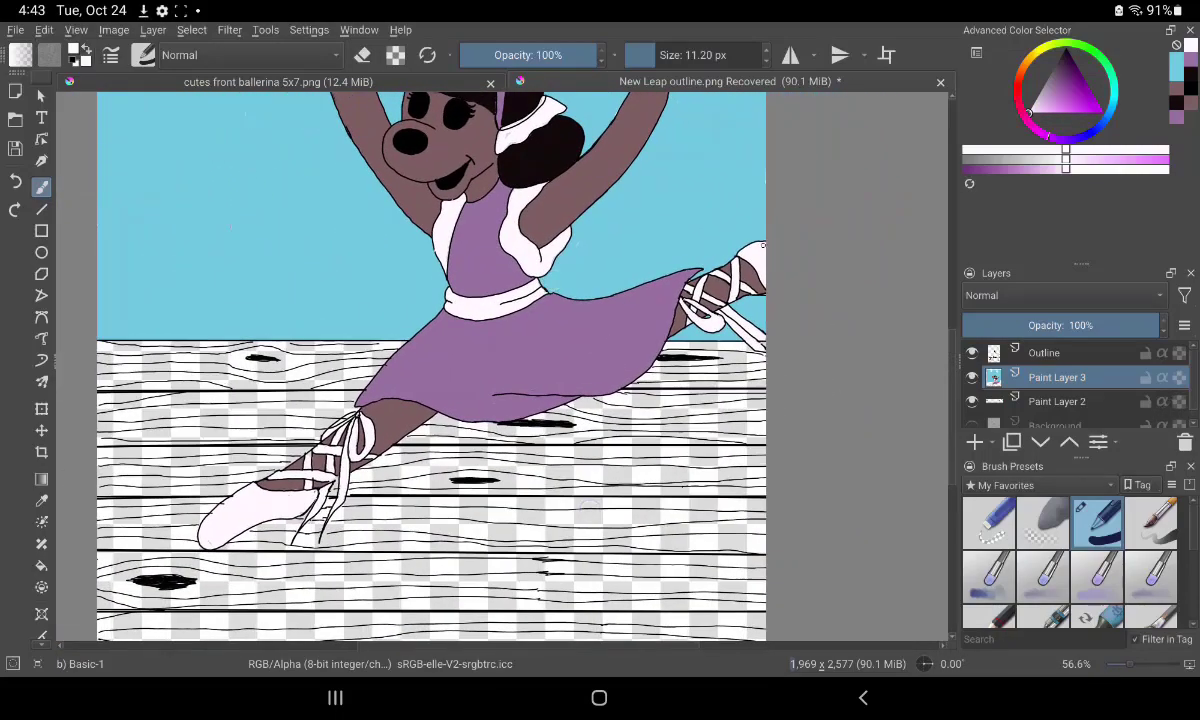
Pick a dark reddish brown, enlarge the brush, and paint the lower floor planks.
click(1054, 78)
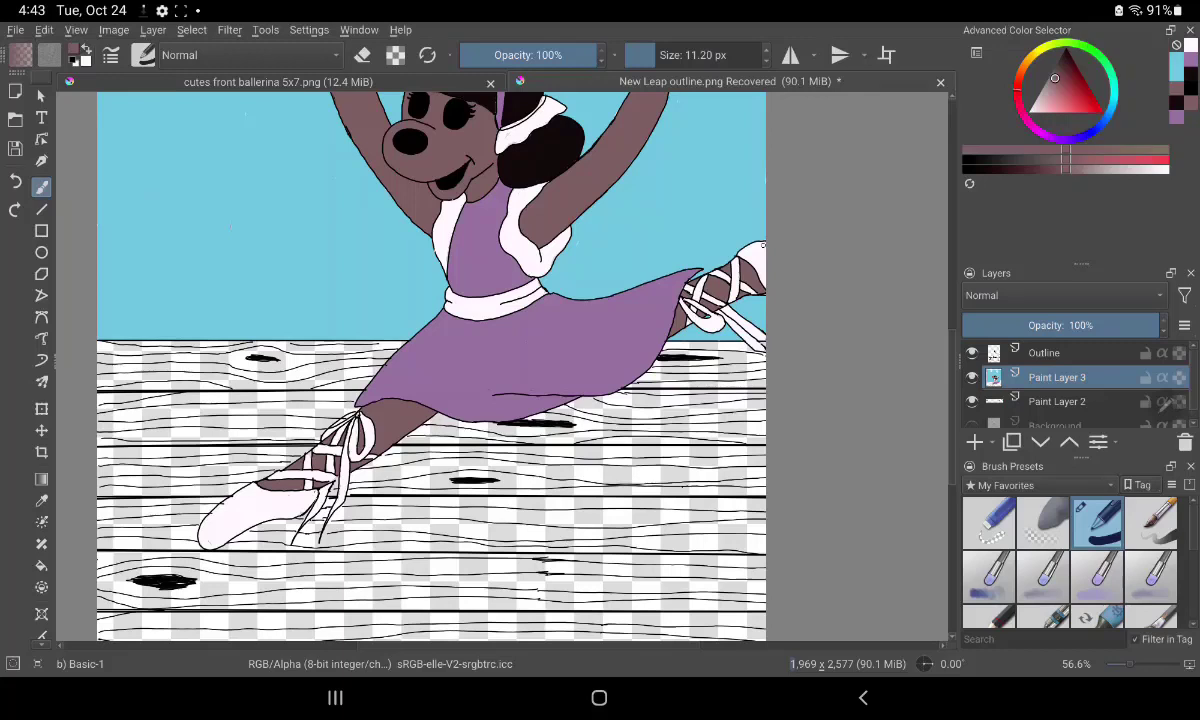
click(1063, 67)
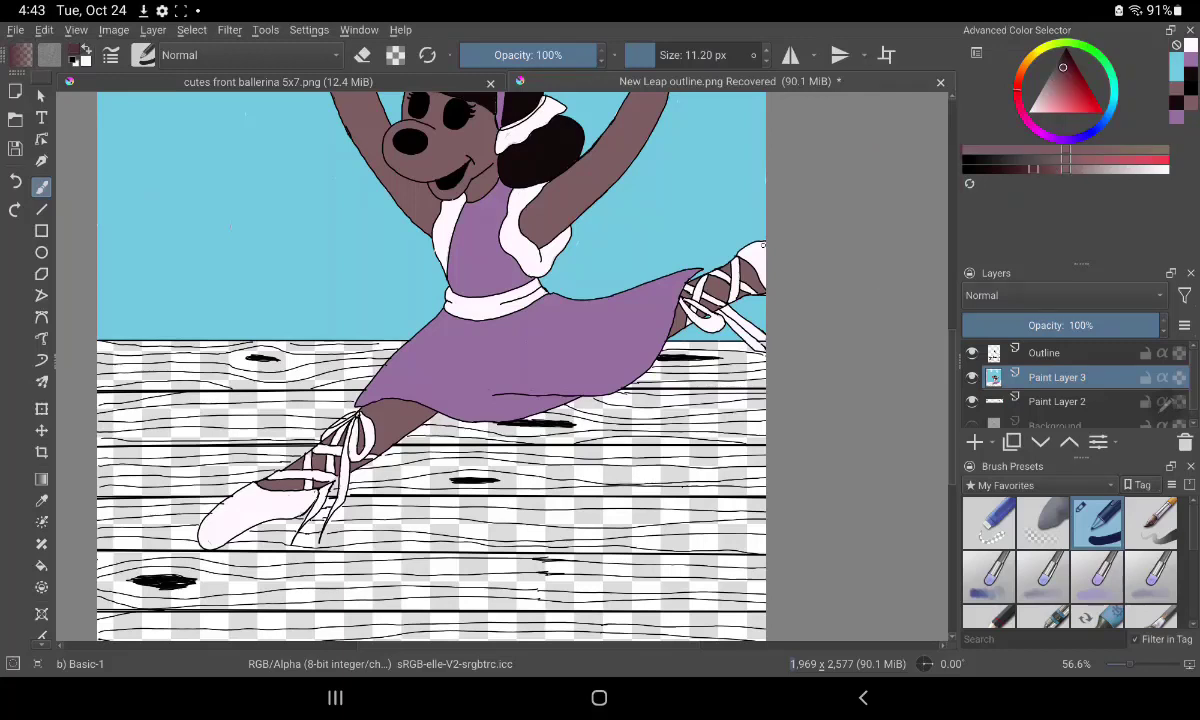
drag(660, 56, 671, 57)
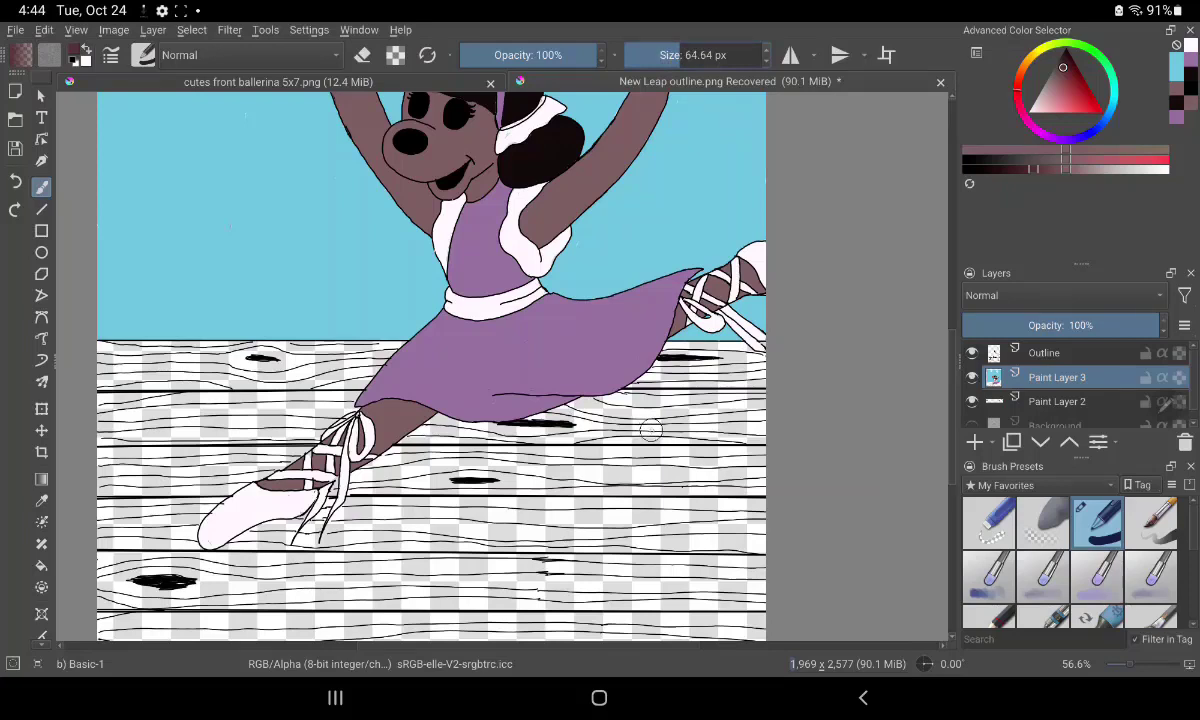
mouse_move(651, 430)
mouse_down()
mouse_move(600, 455)
mouse_move(685, 400)
mouse_move(615, 390)
mouse_move(597, 410)
mouse_move(625, 350)
mouse_move(610, 365)
mouse_move(720, 355)
mouse_move(703, 358)
mouse_move(720, 345)
mouse_move(722, 420)
mouse_move(690, 460)
mouse_move(673, 402)
mouse_move(575, 510)
mouse_move(600, 560)
mouse_move(690, 540)
mouse_move(755, 549)
mouse_move(592, 471)
mouse_move(557, 421)
mouse_move(589, 415)
mouse_move(497, 441)
mouse_move(442, 423)
mouse_move(517, 431)
mouse_move(442, 421)
mouse_move(408, 456)
mouse_move(345, 455)
mouse_move(325, 510)
mouse_move(395, 516)
mouse_move(424, 470)
mouse_move(464, 460)
mouse_move(544, 554)
mouse_move(600, 532)
mouse_move(763, 361)
mouse_up()
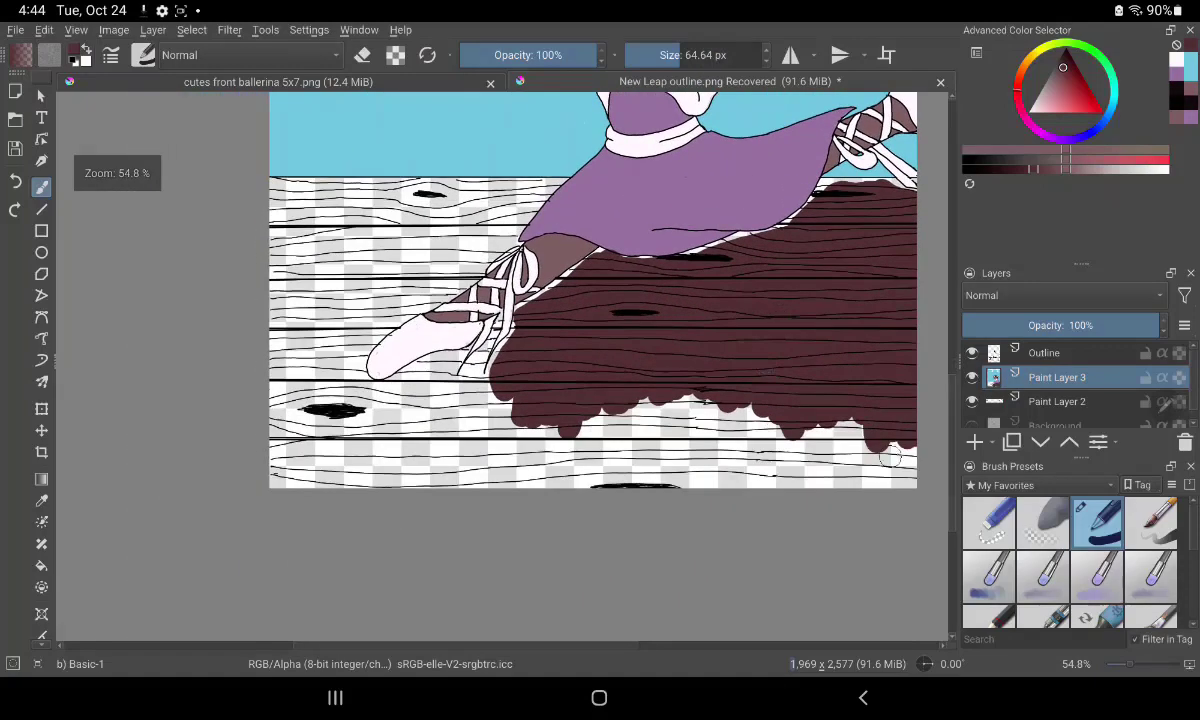
mouse_move(890, 456)
mouse_down()
mouse_move(873, 425)
mouse_move(801, 407)
mouse_move(801, 486)
mouse_move(752, 482)
mouse_move(688, 394)
mouse_move(664, 482)
mouse_move(608, 396)
mouse_move(556, 514)
mouse_move(447, 488)
mouse_move(463, 391)
mouse_move(491, 389)
mouse_move(485, 407)
mouse_move(429, 431)
mouse_move(415, 375)
mouse_move(436, 369)
mouse_move(340, 407)
mouse_move(383, 488)
mouse_move(344, 500)
mouse_move(305, 436)
mouse_move(257, 458)
mouse_up()
mouse_move(340, 399)
mouse_down()
mouse_move(370, 300)
mouse_move(427, 289)
mouse_move(460, 228)
mouse_move(430, 248)
mouse_move(514, 210)
mouse_move(270, 327)
mouse_move(315, 220)
mouse_move(284, 196)
mouse_move(390, 176)
mouse_up()
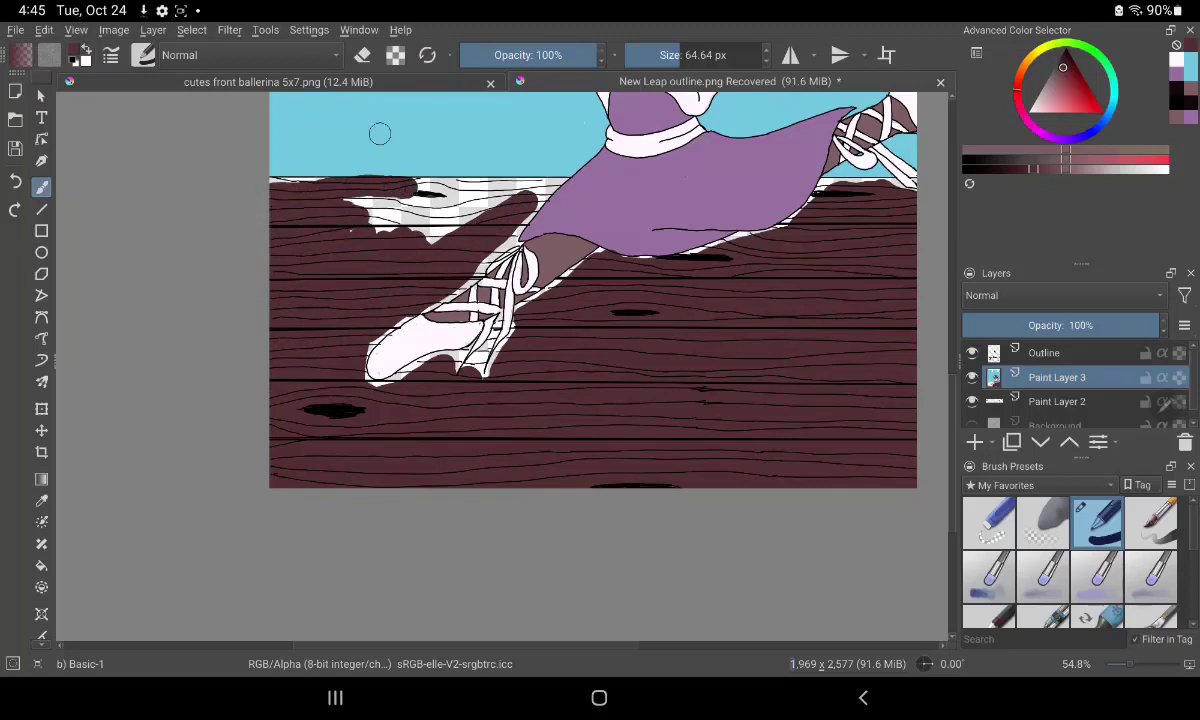
Undo the stray left stroke, then extend brown beside the leg and across the top floor strip.
key(ctrl+z)
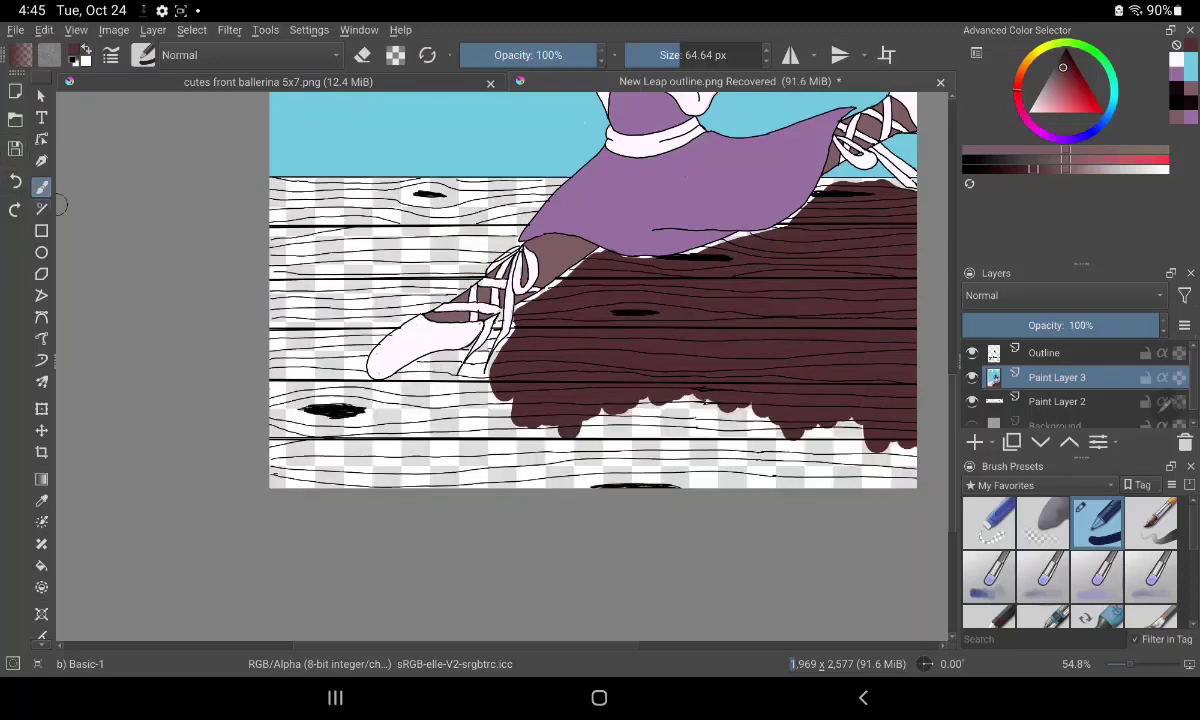
mouse_move(352, 318)
mouse_down()
mouse_move(485, 240)
mouse_move(470, 205)
mouse_move(400, 230)
mouse_move(380, 185)
mouse_move(433, 251)
mouse_move(343, 303)
mouse_move(305, 225)
mouse_move(265, 290)
mouse_move(280, 193)
mouse_move(370, 180)
mouse_move(324, 212)
mouse_move(484, 182)
mouse_move(525, 196)
mouse_move(470, 192)
mouse_up()
mouse_move(318, 390)
mouse_down()
mouse_move(340, 300)
mouse_move(348, 388)
mouse_move(316, 332)
mouse_move(270, 465)
mouse_move(367, 477)
mouse_move(352, 443)
mouse_move(440, 420)
mouse_move(455, 447)
mouse_move(471, 389)
mouse_move(445, 423)
mouse_move(404, 421)
mouse_move(437, 376)
mouse_move(402, 431)
mouse_move(571, 437)
mouse_move(543, 470)
mouse_move(735, 420)
mouse_move(840, 430)
mouse_move(922, 464)
mouse_up()
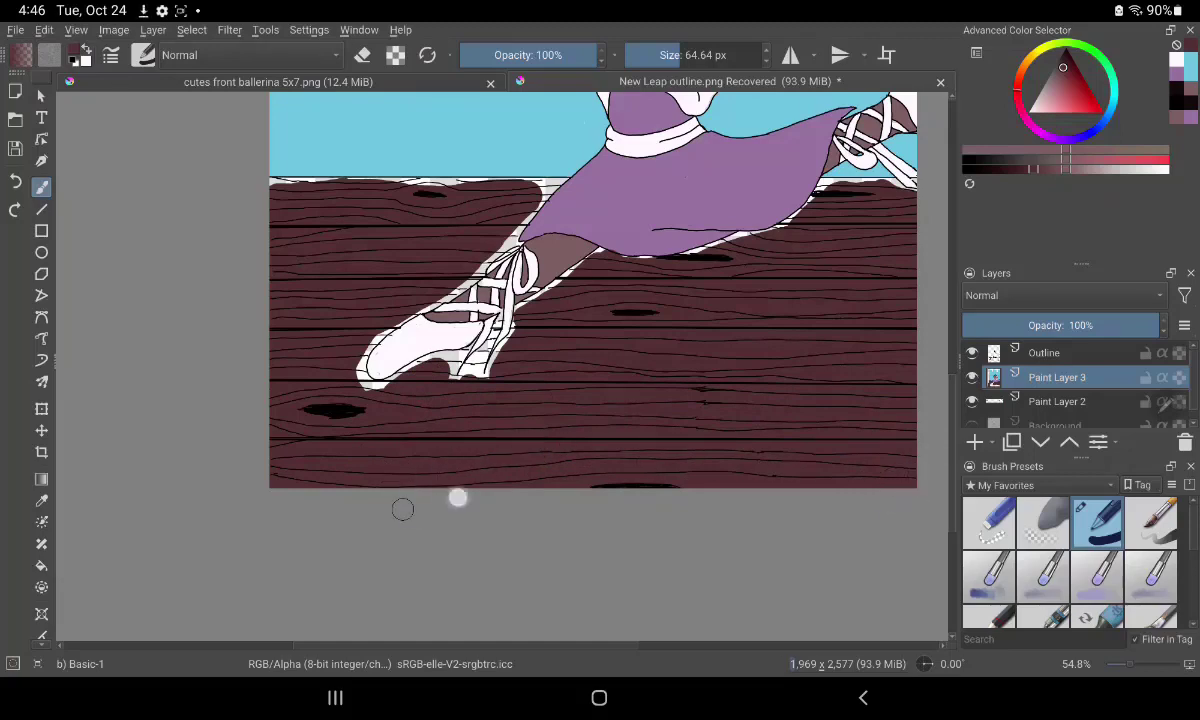
click(645, 55)
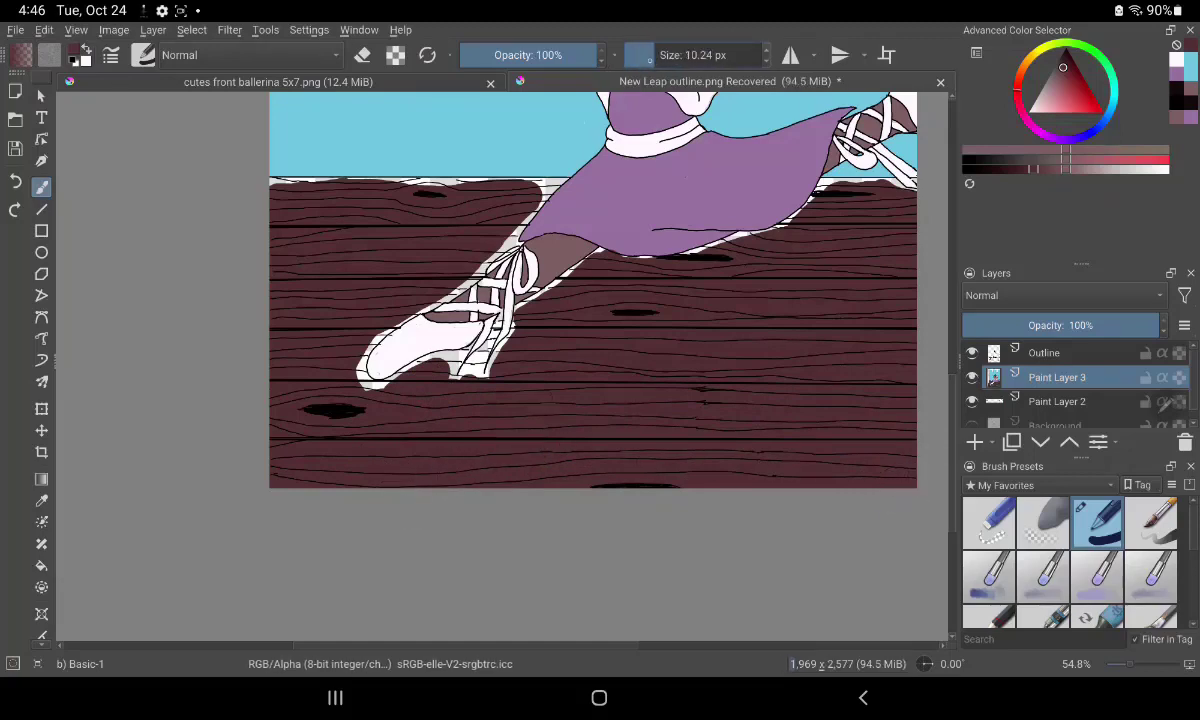
Paint dark brown into the white gaps at the shoe's heel, upper edge, skirt edge and tip.
scroll(600, 330, up, 5)
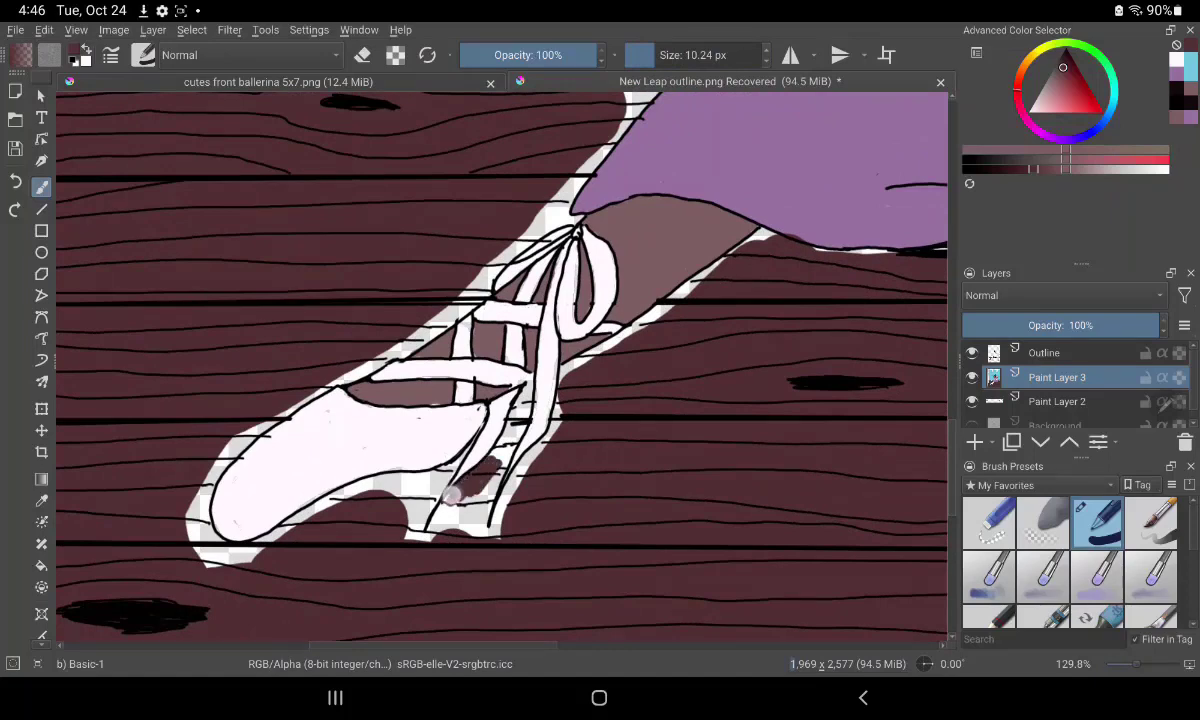
mouse_move(452, 493)
mouse_down()
mouse_move(438, 517)
mouse_move(392, 475)
mouse_move(405, 482)
mouse_move(410, 460)
mouse_move(391, 512)
mouse_up()
mouse_move(463, 497)
mouse_down()
mouse_move(455, 538)
mouse_move(477, 530)
mouse_move(485, 501)
mouse_move(482, 530)
mouse_move(498, 498)
mouse_move(495, 534)
mouse_move(533, 447)
mouse_move(611, 348)
mouse_up()
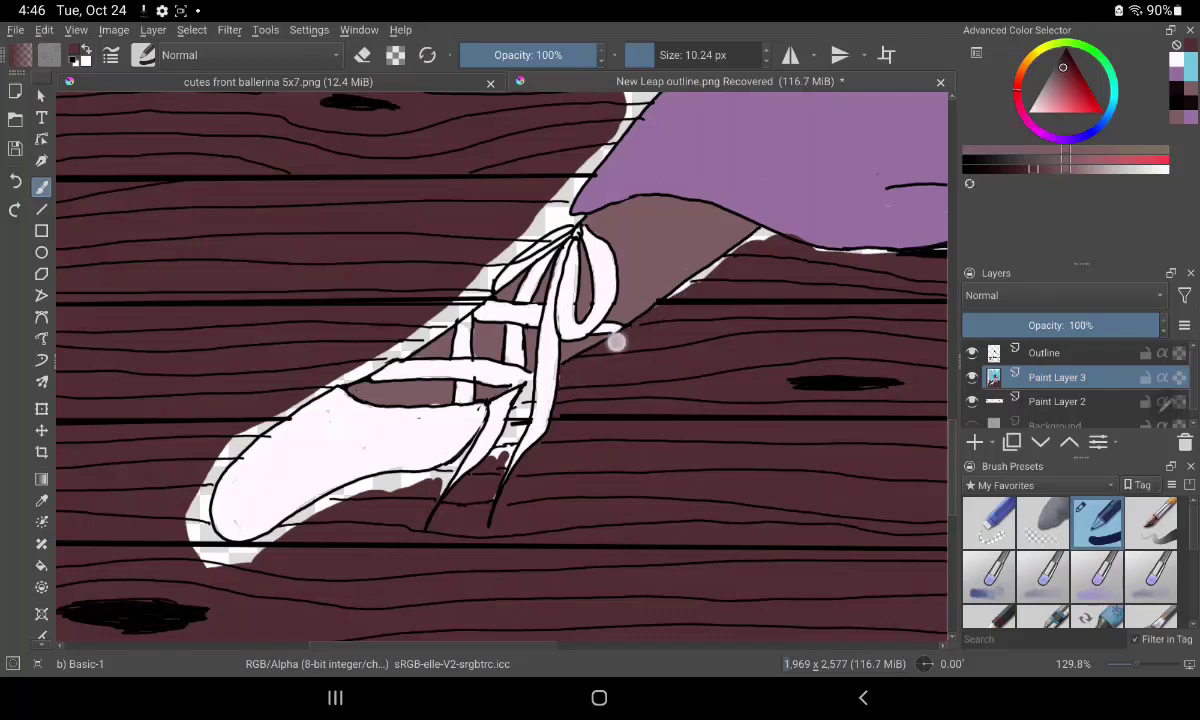
mouse_move(616, 340)
mouse_down()
mouse_move(730, 256)
mouse_move(772, 241)
mouse_move(764, 235)
mouse_up()
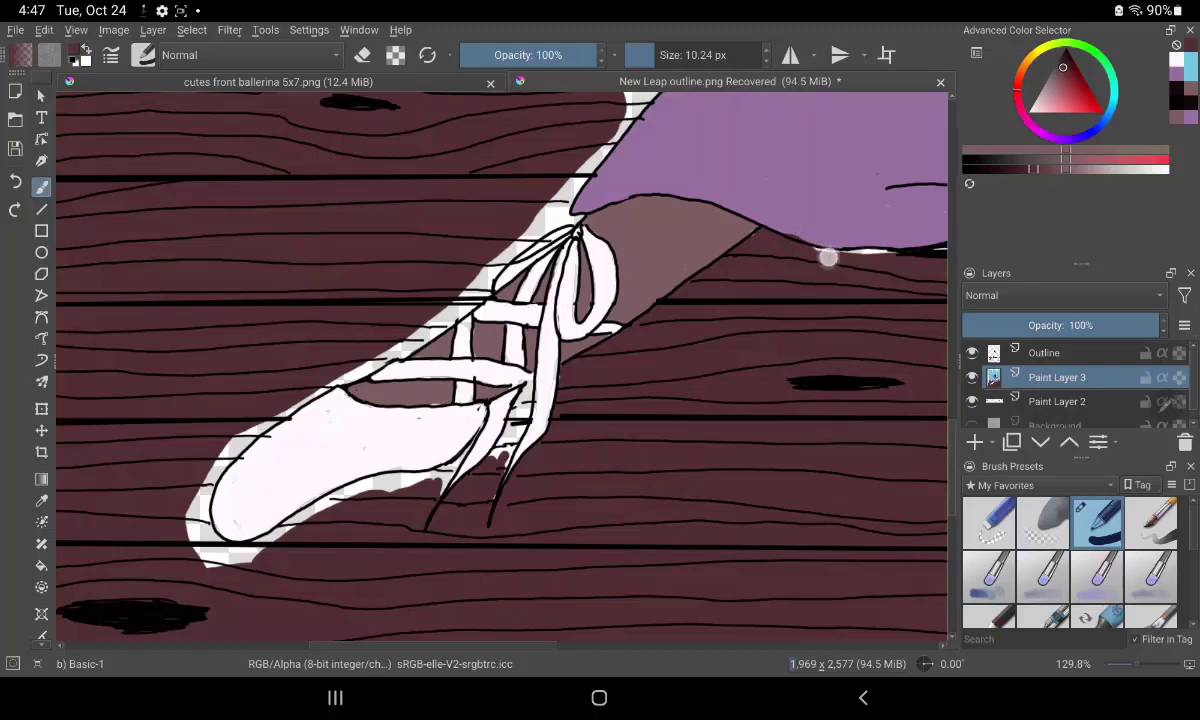
mouse_move(828, 257)
mouse_down()
mouse_move(878, 252)
mouse_move(738, 235)
mouse_up()
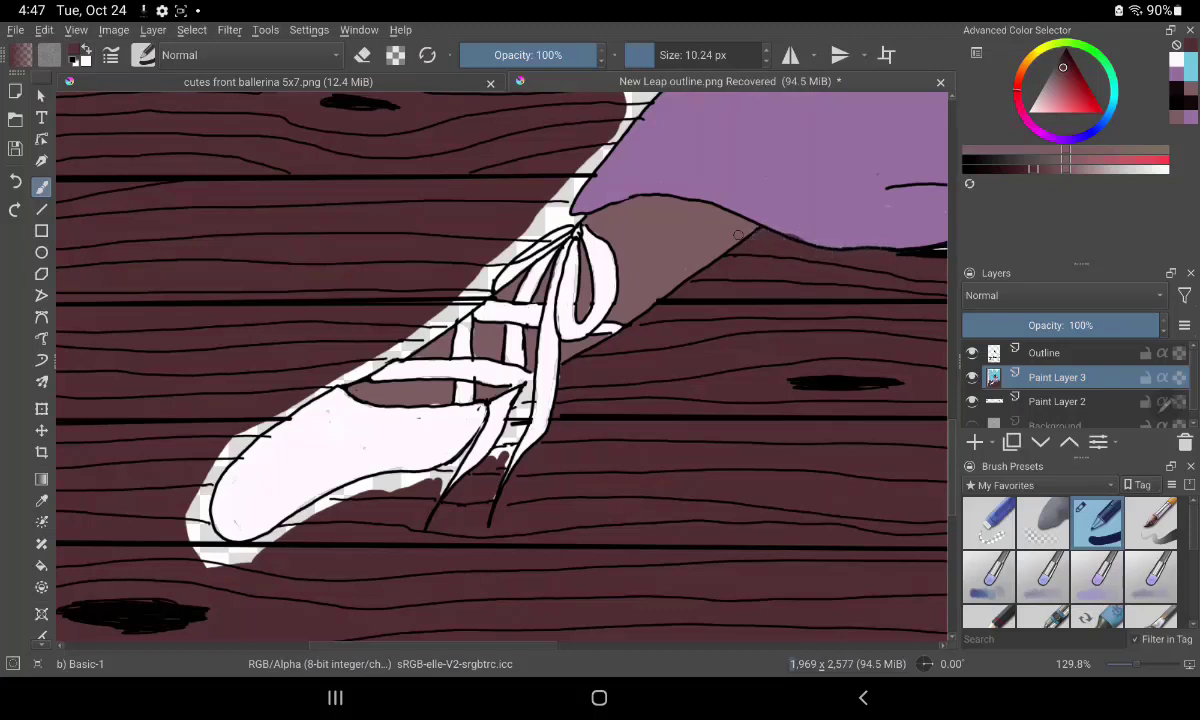
mouse_move(517, 407)
mouse_down()
mouse_move(490, 378)
mouse_move(472, 440)
mouse_move(508, 455)
mouse_move(480, 400)
mouse_move(486, 378)
mouse_move(450, 450)
mouse_move(482, 512)
mouse_move(412, 450)
mouse_move(424, 440)
mouse_move(452, 466)
mouse_move(428, 487)
mouse_move(396, 479)
mouse_move(316, 501)
mouse_move(311, 517)
mouse_move(251, 550)
mouse_move(222, 520)
mouse_move(241, 567)
mouse_up()
mouse_move(174, 519)
mouse_down()
mouse_move(200, 550)
mouse_move(214, 541)
mouse_move(190, 500)
mouse_move(212, 475)
mouse_move(188, 509)
mouse_move(193, 538)
mouse_move(265, 418)
mouse_move(450, 314)
mouse_move(500, 235)
mouse_move(558, 222)
mouse_move(590, 155)
mouse_move(536, 236)
mouse_move(560, 218)
mouse_move(529, 240)
mouse_up()
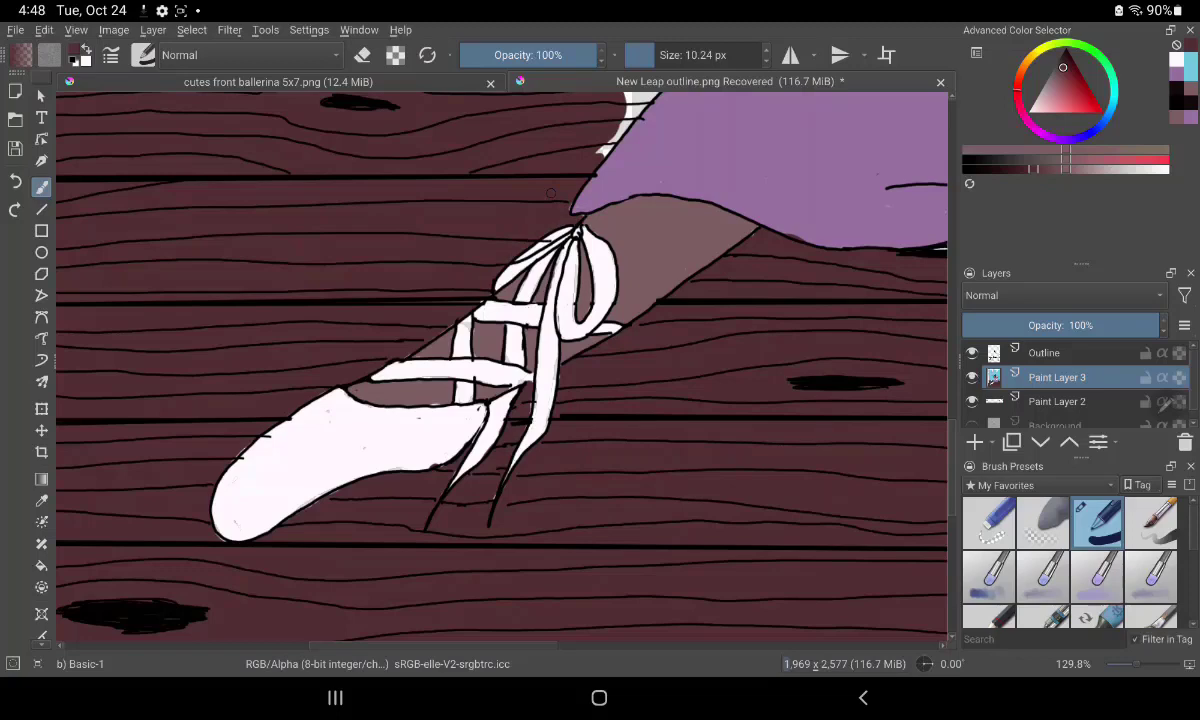
Paint purple over the skirt-edge bump and dark brown along the floor's top edge, undoing one bad stroke.
scroll(550, 192, up, 3)
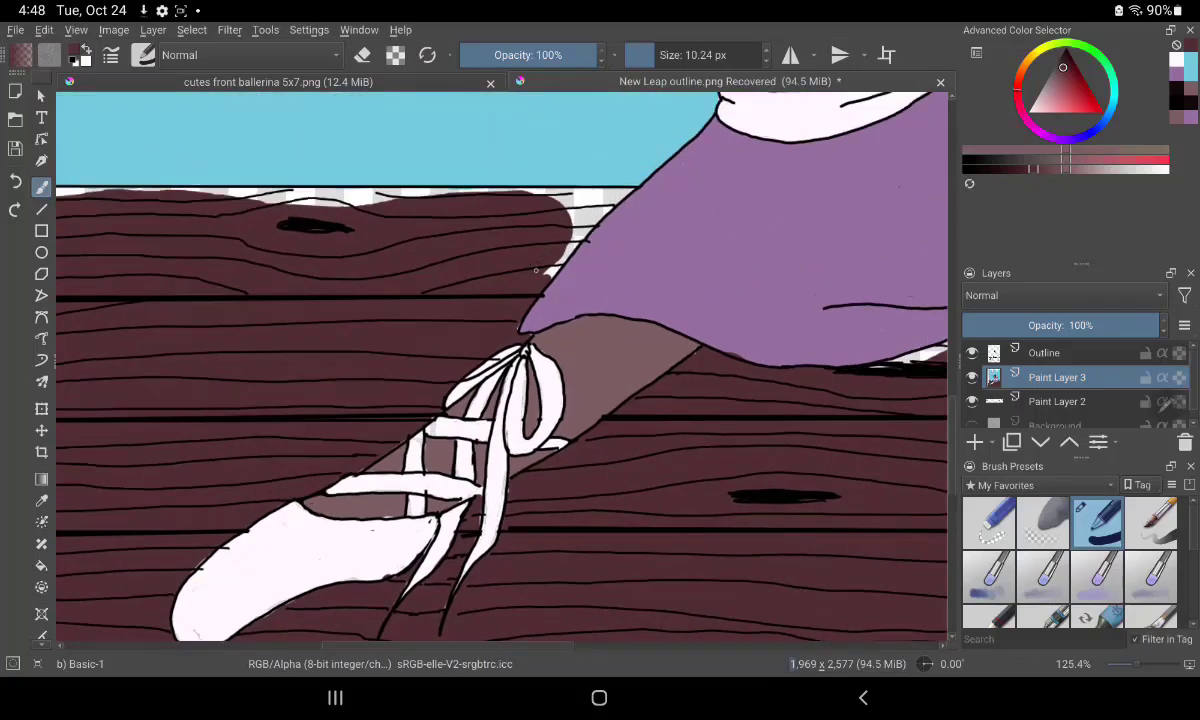
drag(556, 268, 624, 188)
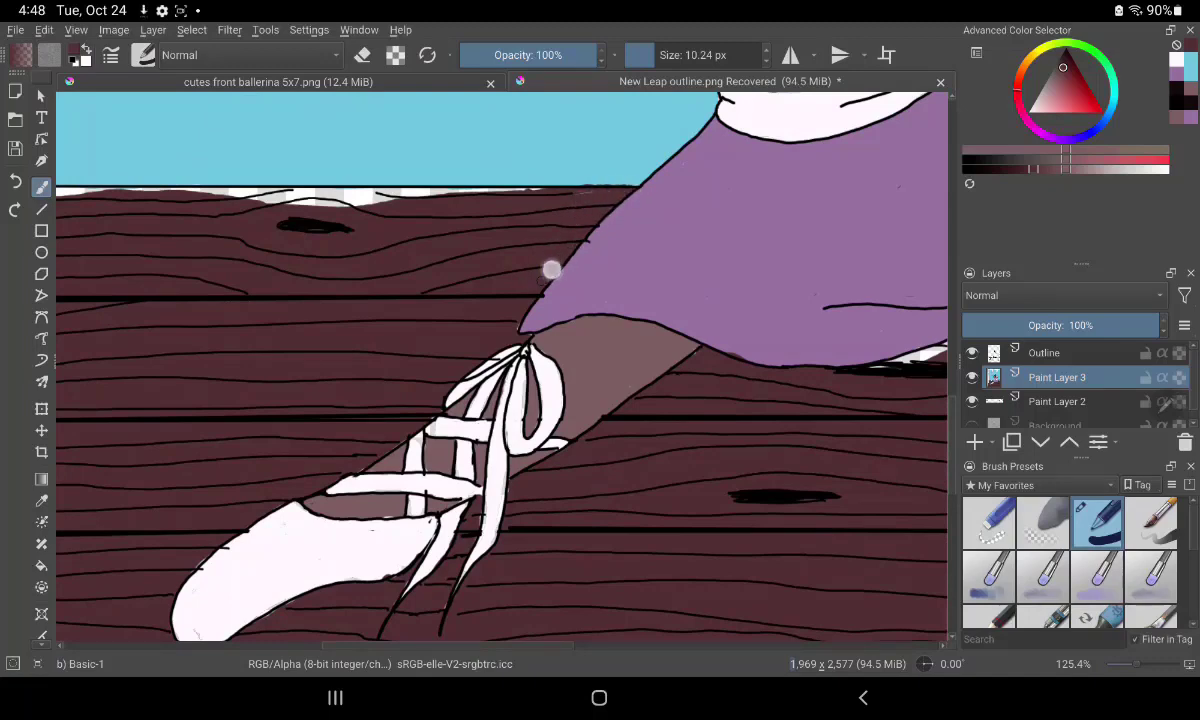
mouse_move(296, 222)
mouse_down()
mouse_move(415, 201)
mouse_move(241, 193)
mouse_move(498, 190)
mouse_move(460, 186)
mouse_up()
key(ctrl+z)
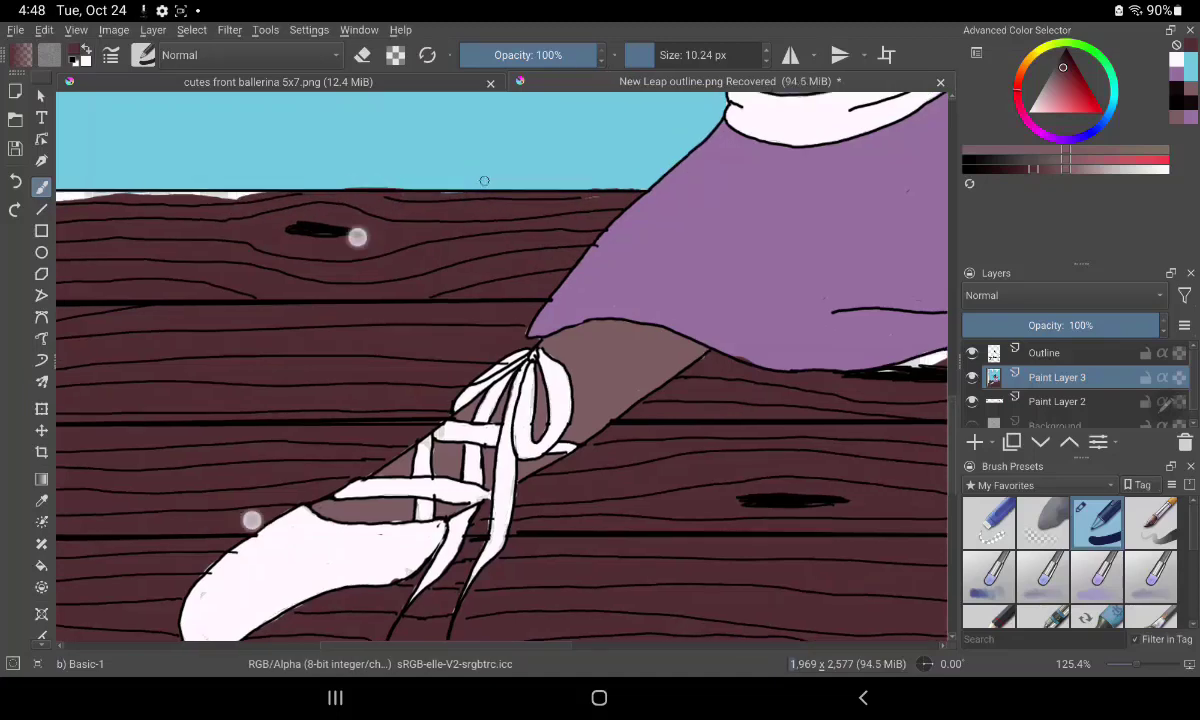
drag(356, 236, 464, 557)
mouse_move(231, 229)
mouse_down()
mouse_move(466, 238)
mouse_move(340, 233)
mouse_move(60, 110)
mouse_up()
Cover the white gaps along the floor's upper-right edge with dark brown, then zoom out.
mouse_move(760, 380)
mouse_down()
mouse_move(714, 357)
mouse_move(300, 310)
mouse_up()
mouse_move(636, 130)
mouse_down()
mouse_move(565, 212)
mouse_move(482, 249)
mouse_move(493, 236)
mouse_move(343, 278)
mouse_up()
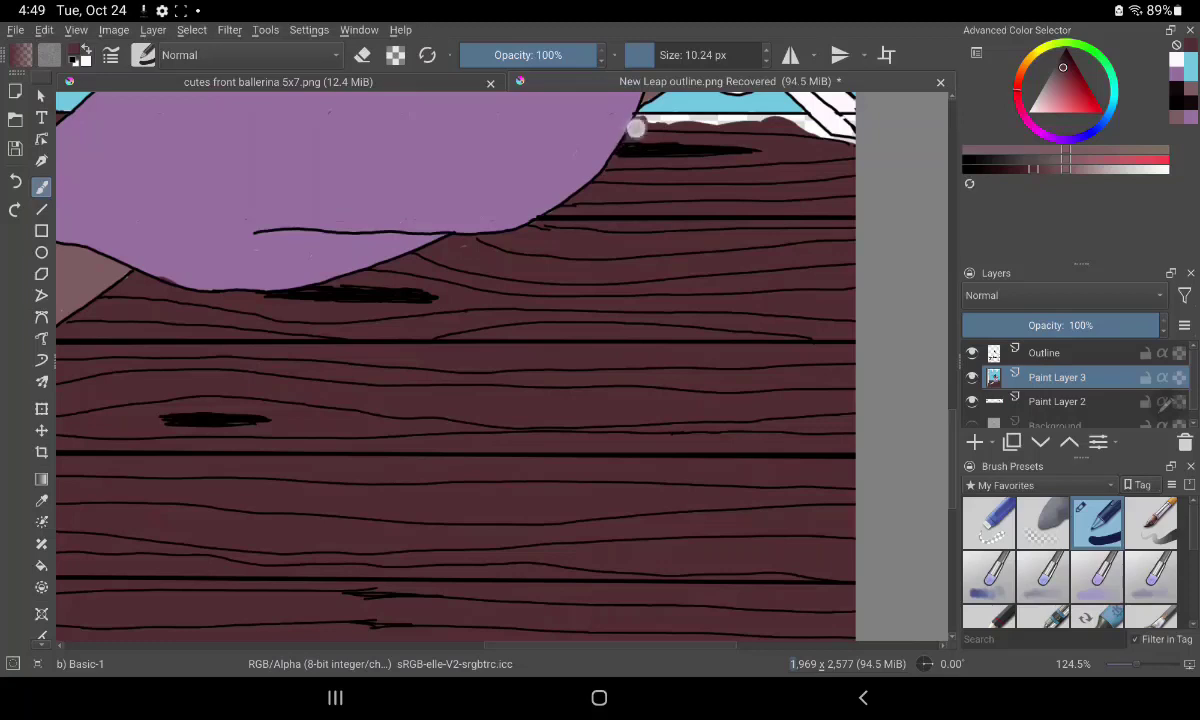
drag(637, 120, 810, 124)
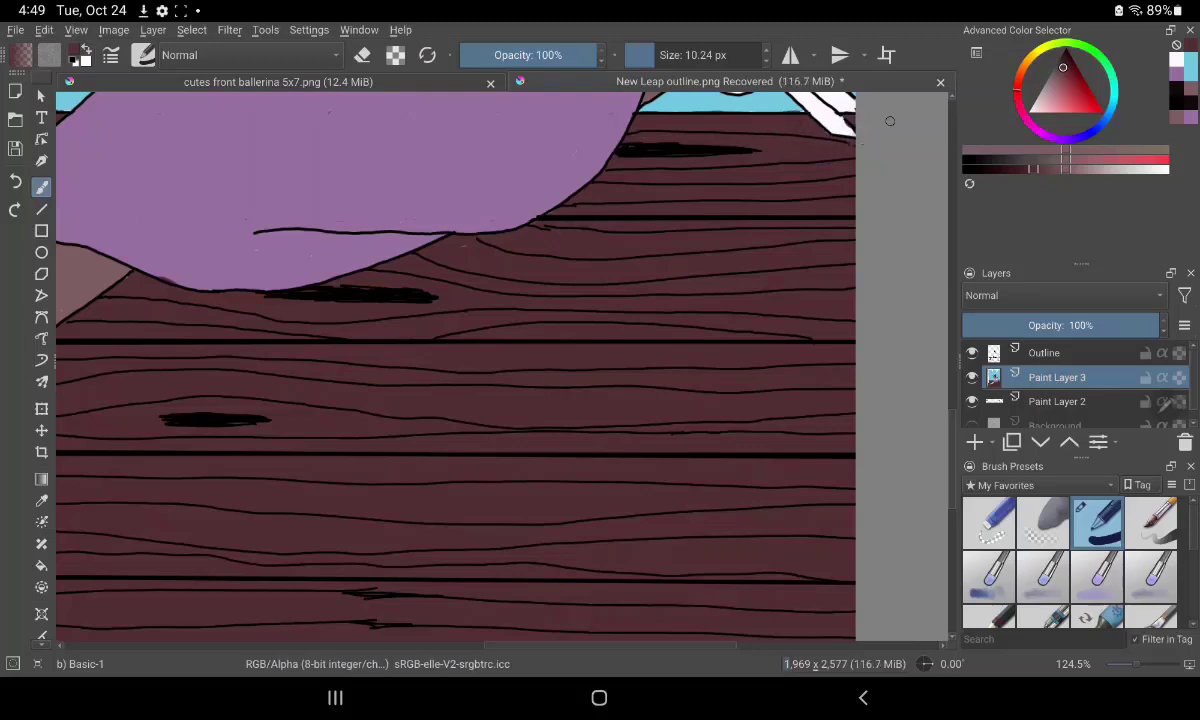
scroll(810, 240, down, 3)
scroll(810, 240, down, 3)
scroll(810, 240, down, 3)
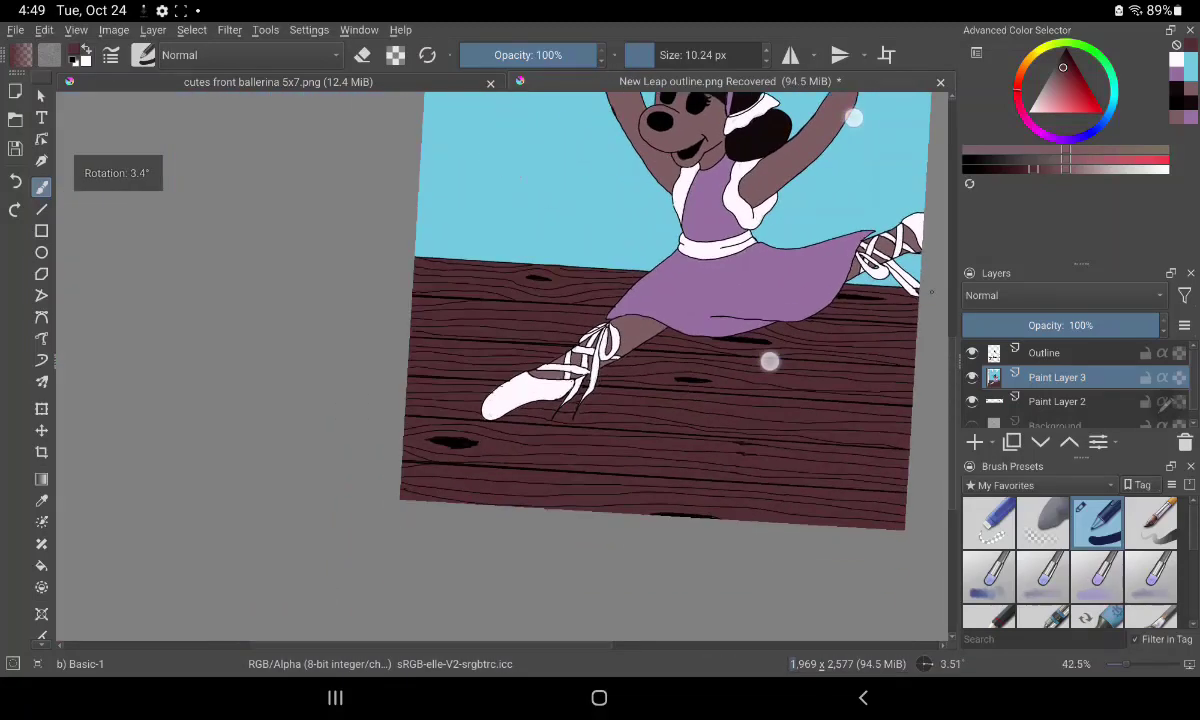
Sample light grey and paint the upper parts of both caps, touching up the left cap's outline.
scroll(770, 300, down, 3)
scroll(700, 330, down, 2)
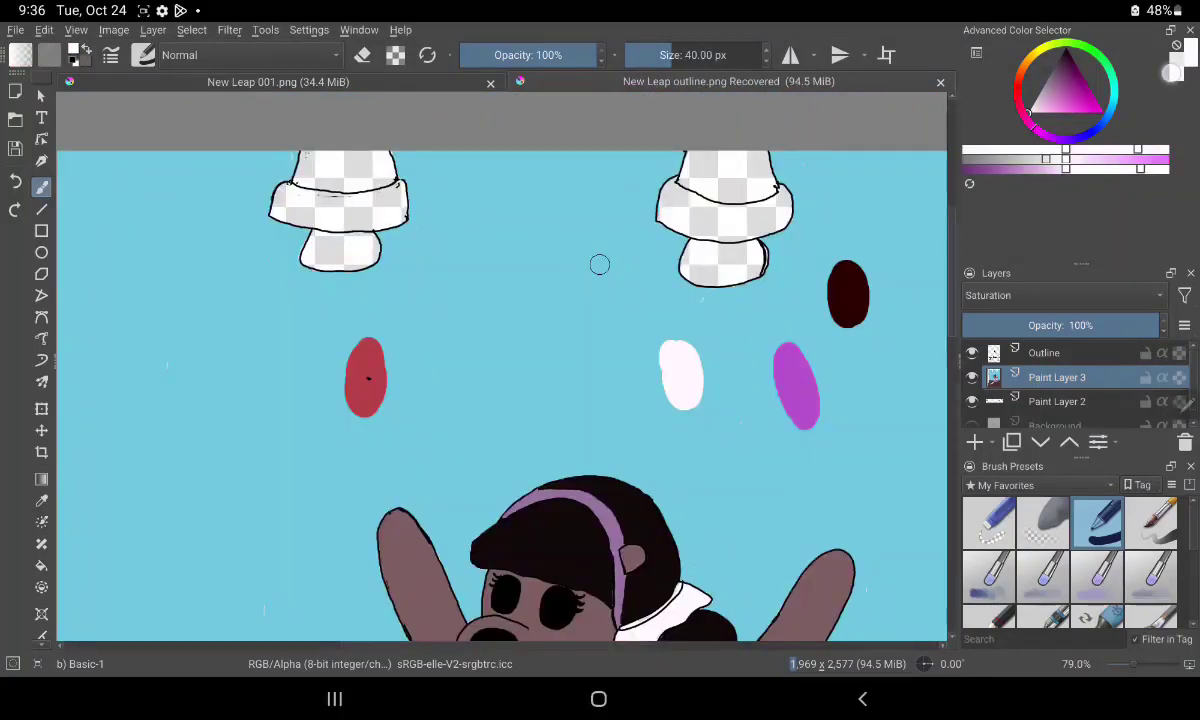
mouse_move(315, 162)
mouse_down()
mouse_move(335, 196)
mouse_move(382, 215)
mouse_up()
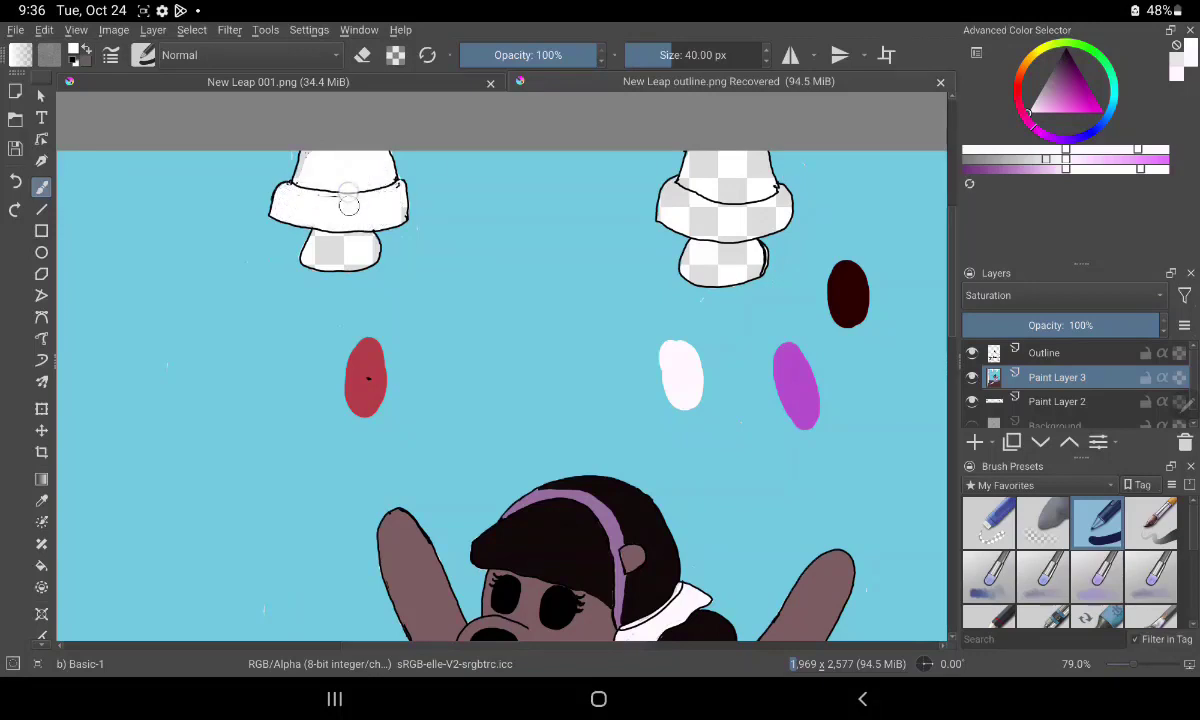
drag(309, 157, 290, 160)
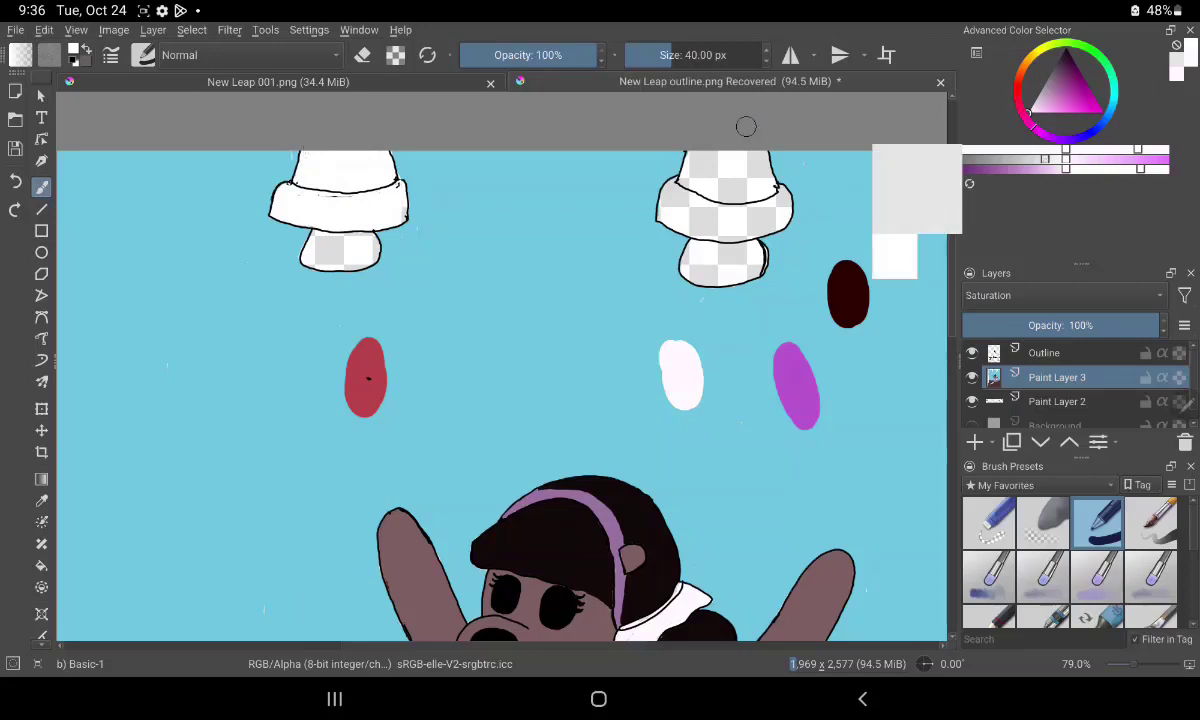
ctrl+click(325, 180)
drag(325, 180, 370, 195)
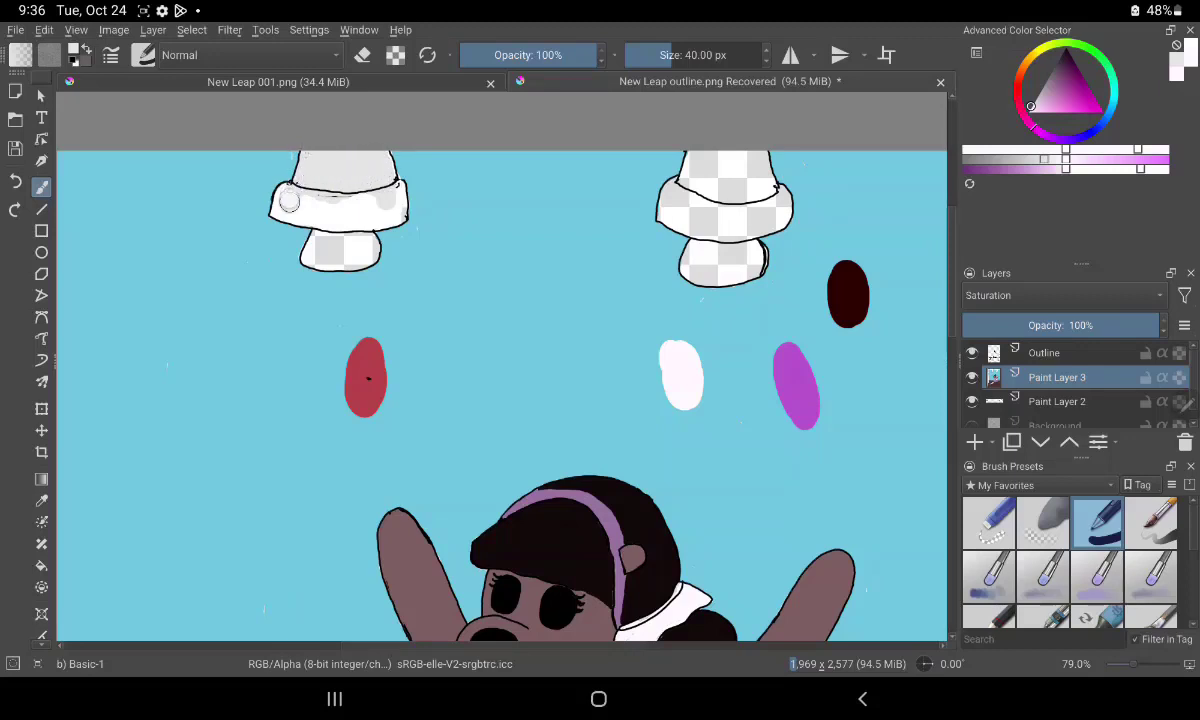
drag(280, 208, 356, 217)
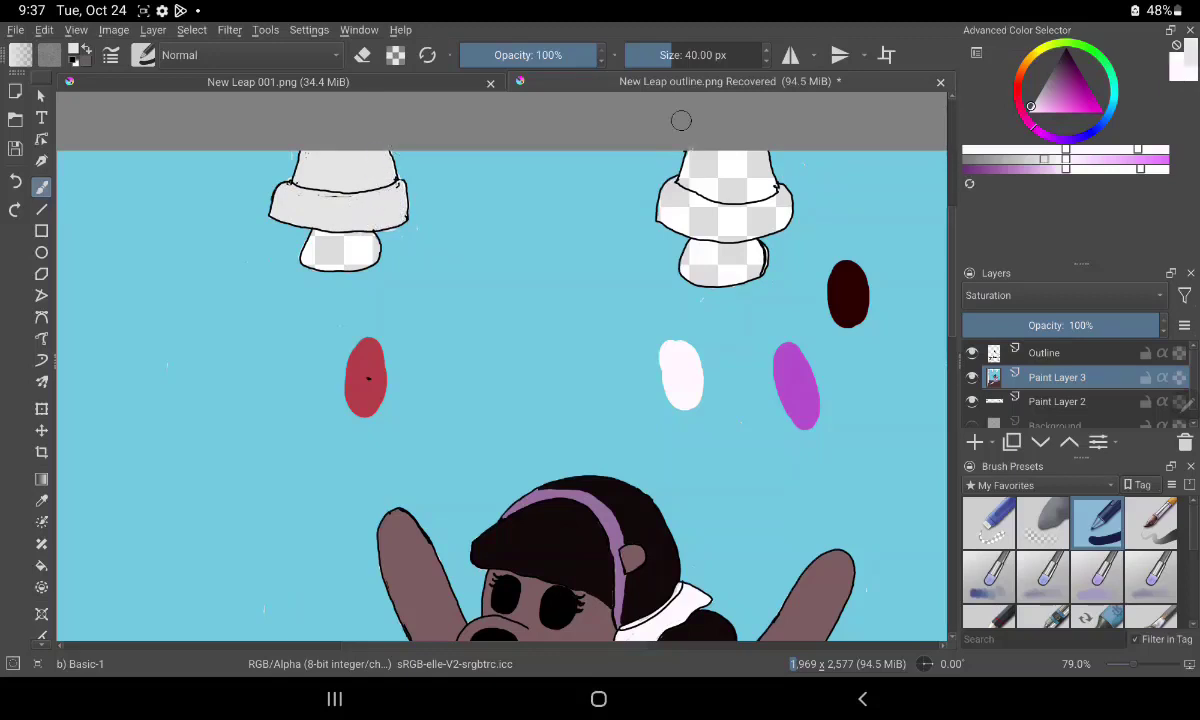
mouse_move(688, 185)
mouse_down()
mouse_move(695, 158)
mouse_move(670, 175)
mouse_move(712, 150)
mouse_move(720, 195)
mouse_move(702, 206)
mouse_move(640, 190)
mouse_move(640, 212)
mouse_move(718, 228)
mouse_up()
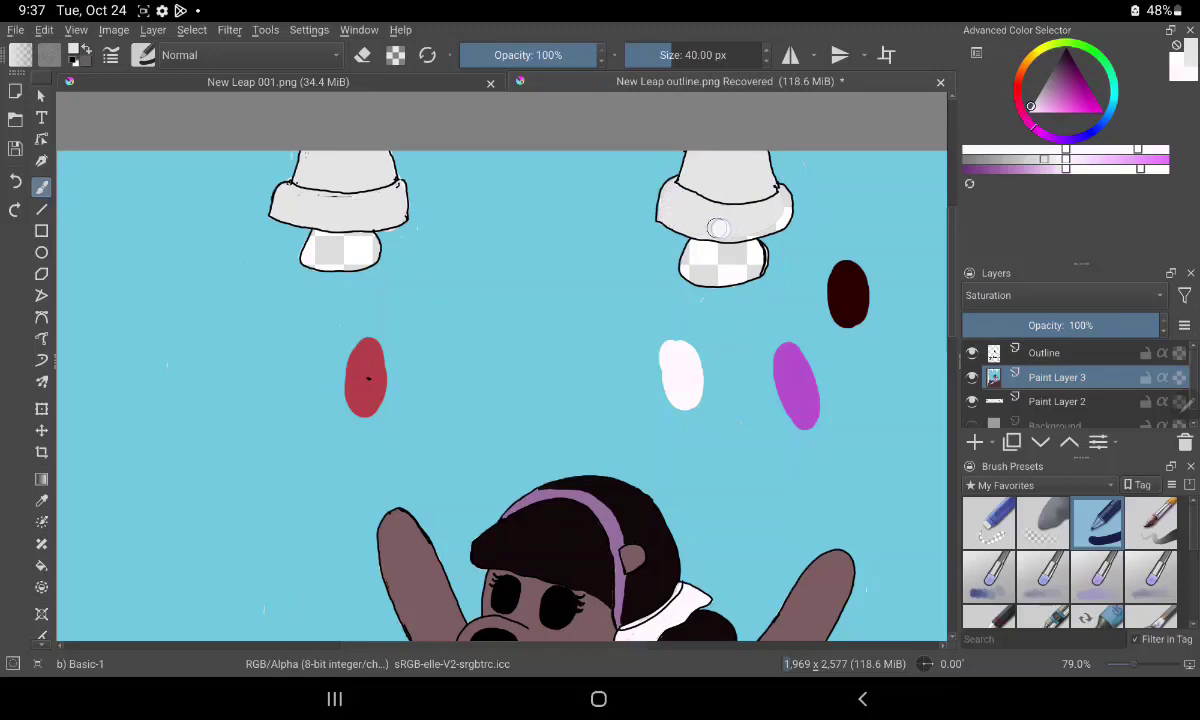
mouse_move(769, 191)
mouse_down()
mouse_move(728, 180)
mouse_move(756, 200)
mouse_up()
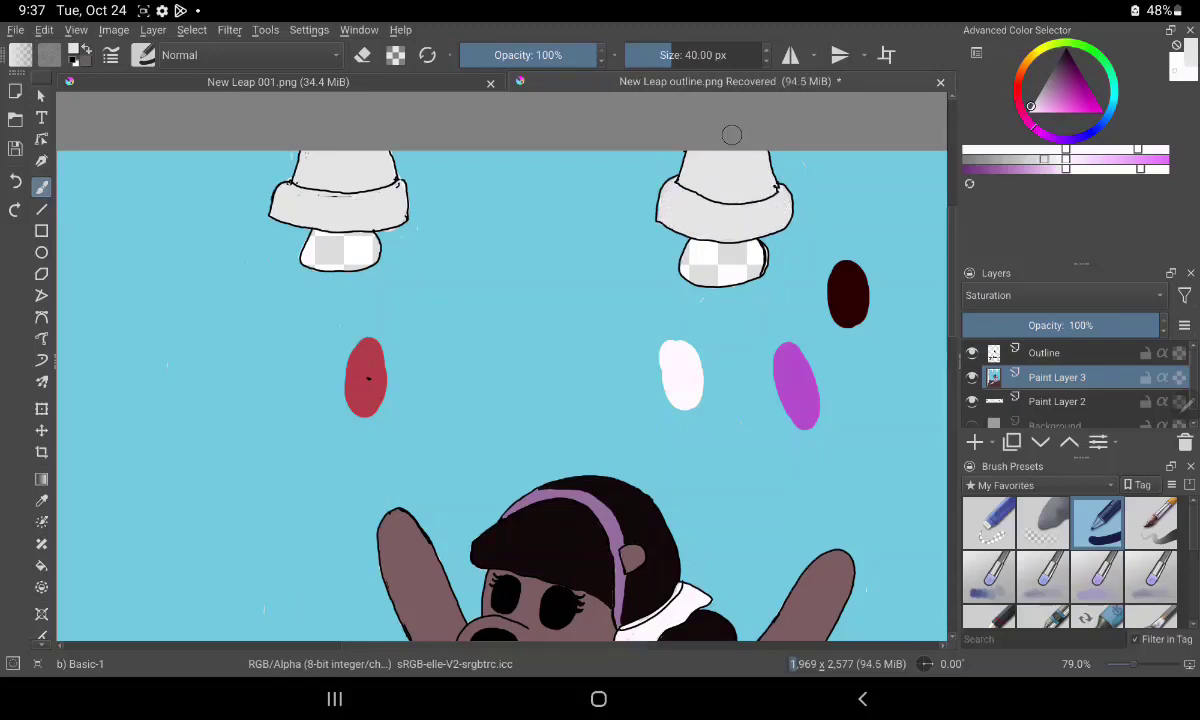
Fill both caps' lower parts near-white and add white highlights on their tops.
ctrl+click(666, 226)
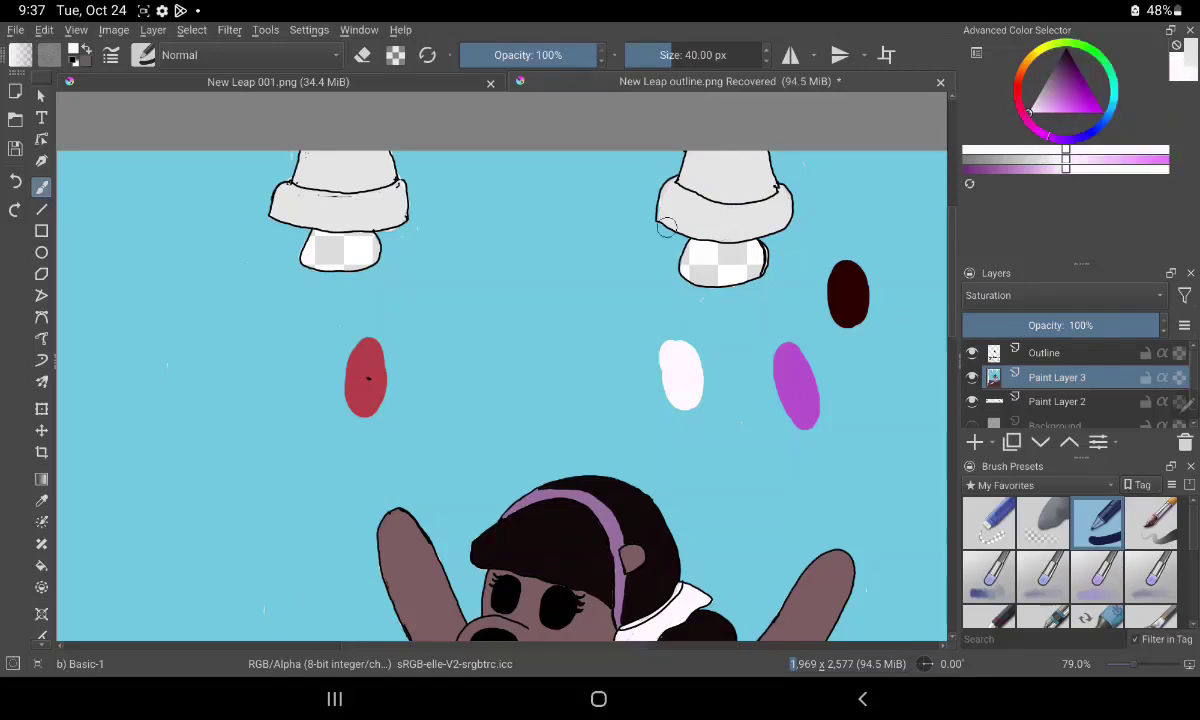
mouse_move(695, 255)
mouse_down()
mouse_move(689, 276)
mouse_move(740, 287)
mouse_up()
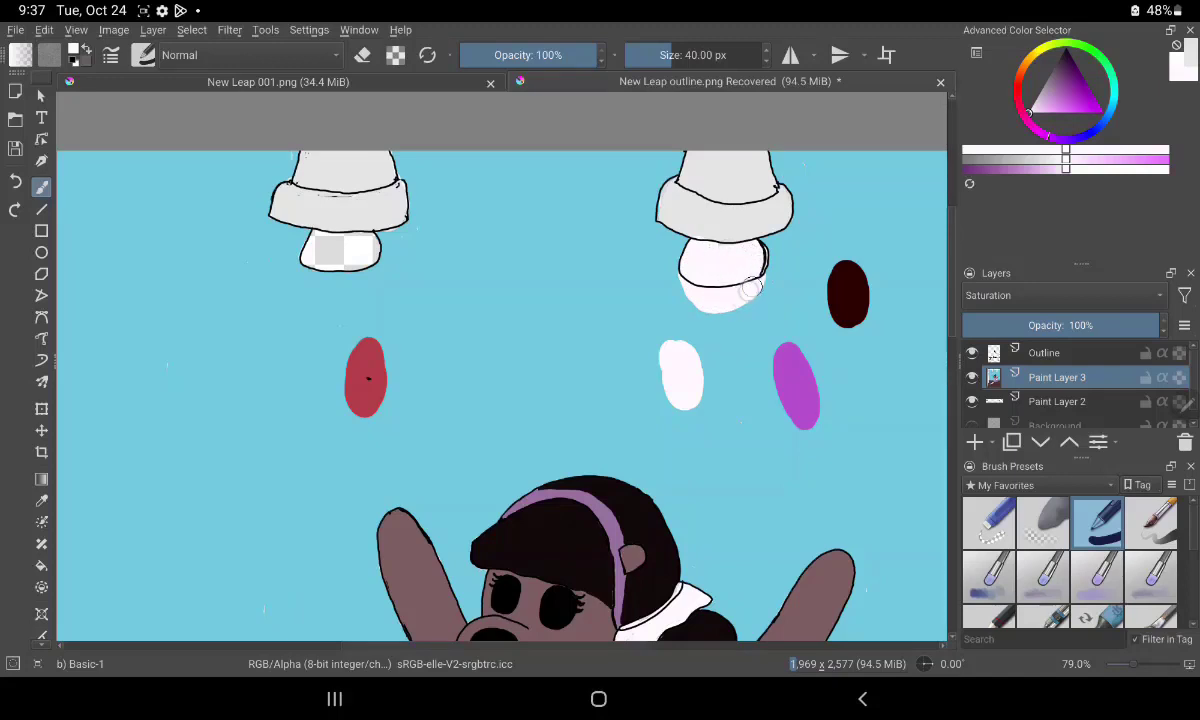
mouse_move(752, 288)
mouse_down()
mouse_move(758, 270)
mouse_move(739, 273)
mouse_up()
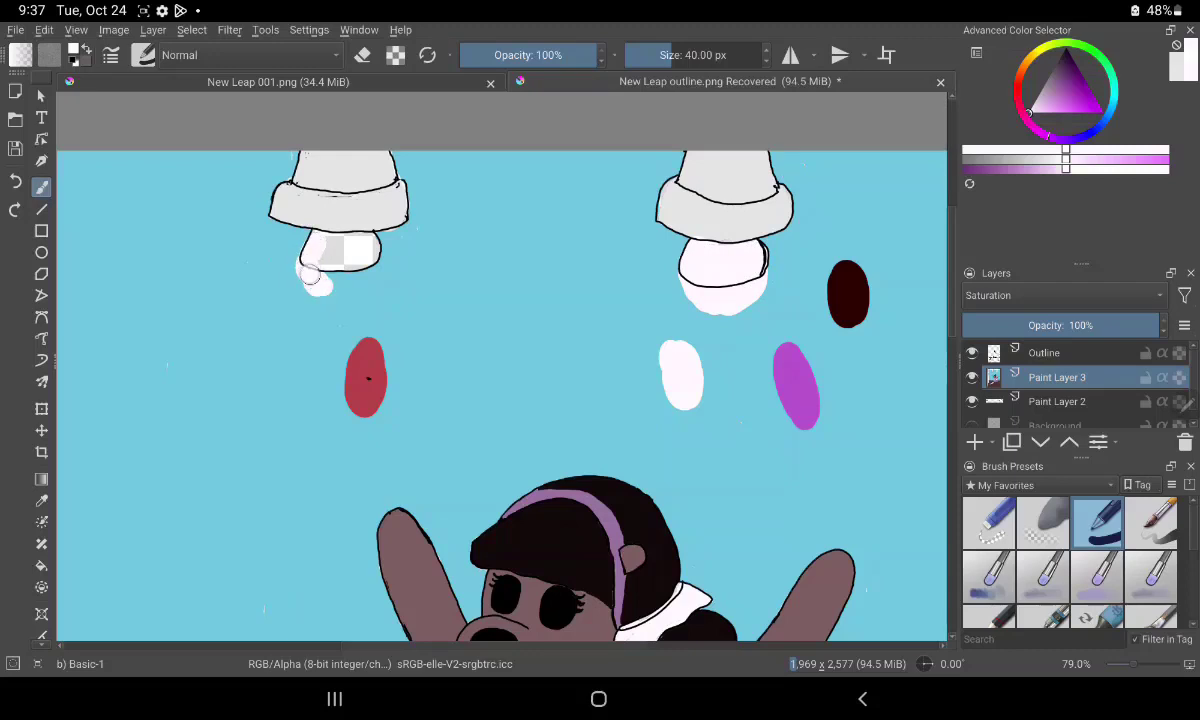
mouse_move(311, 275)
mouse_down()
mouse_move(331, 268)
mouse_move(348, 289)
mouse_move(366, 250)
mouse_up()
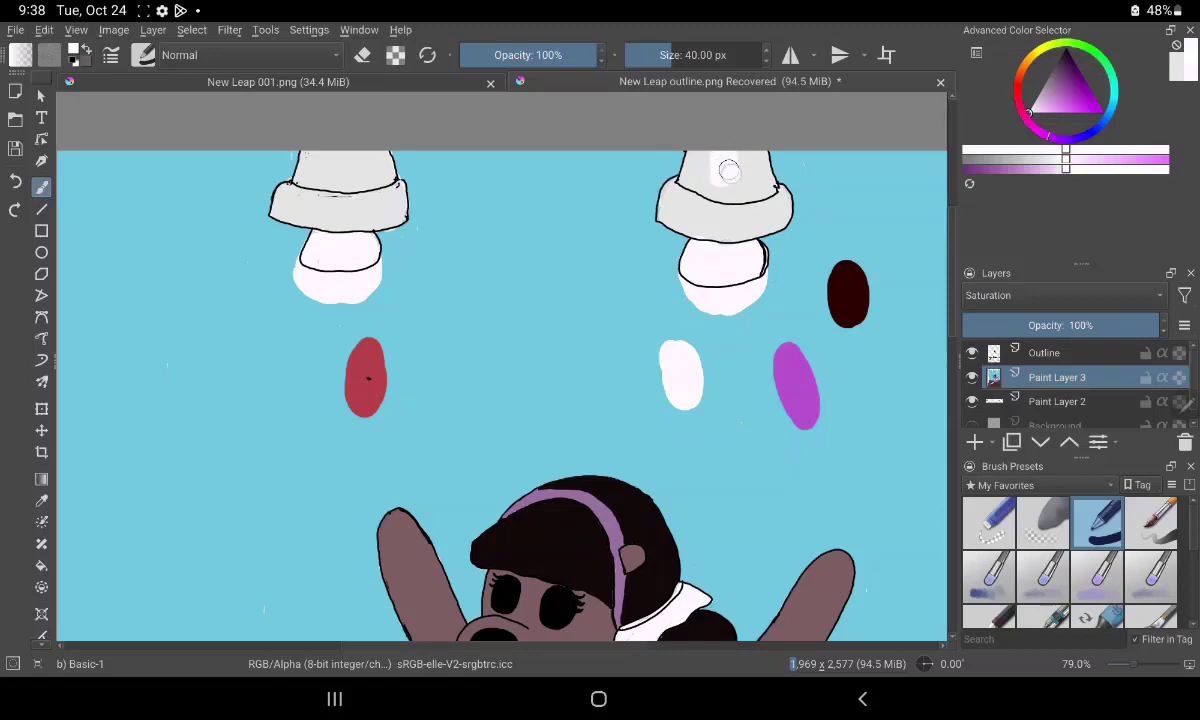
mouse_move(728, 170)
mouse_down()
mouse_move(718, 182)
mouse_move(740, 176)
mouse_up()
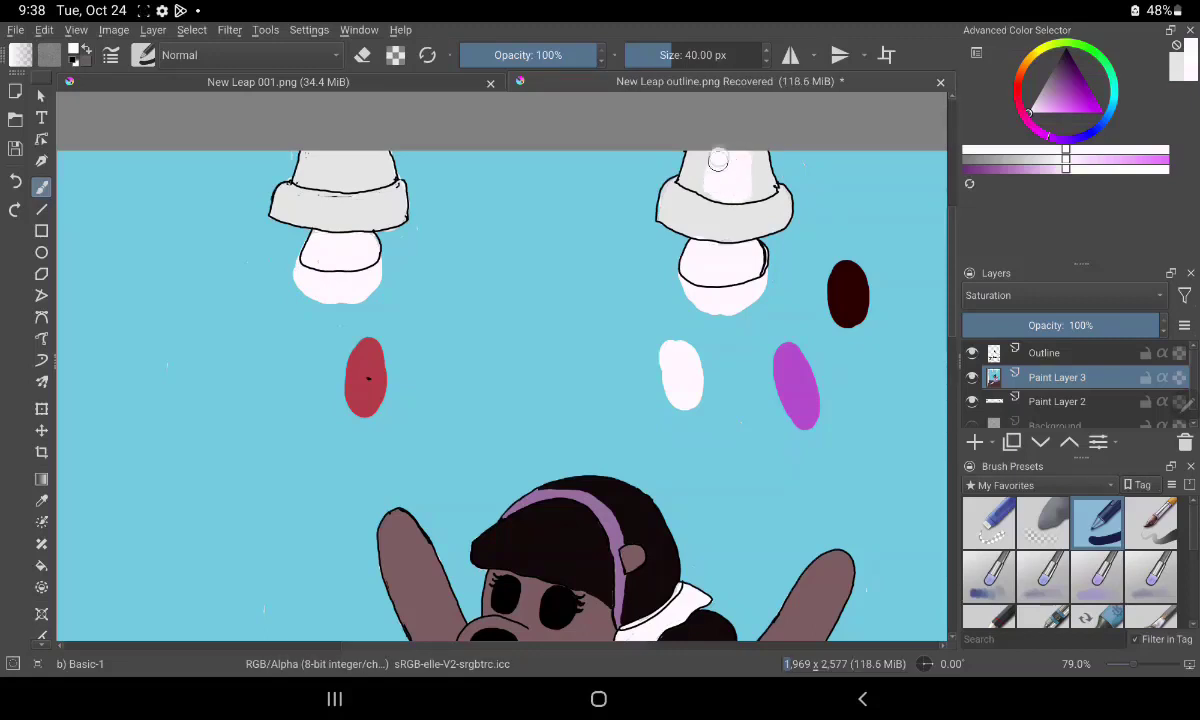
mouse_move(360, 137)
mouse_down()
mouse_move(325, 168)
mouse_move(350, 152)
mouse_up()
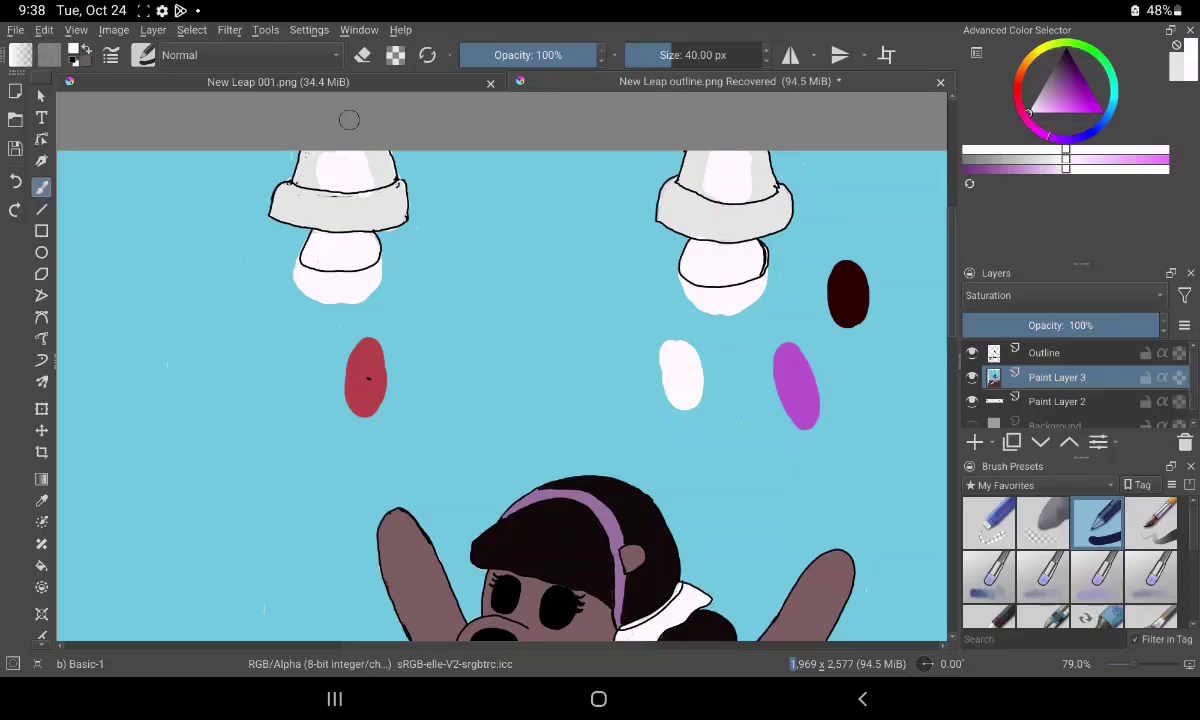
Pick purple and paint a band across the top of the dog's hair.
click(41, 500)
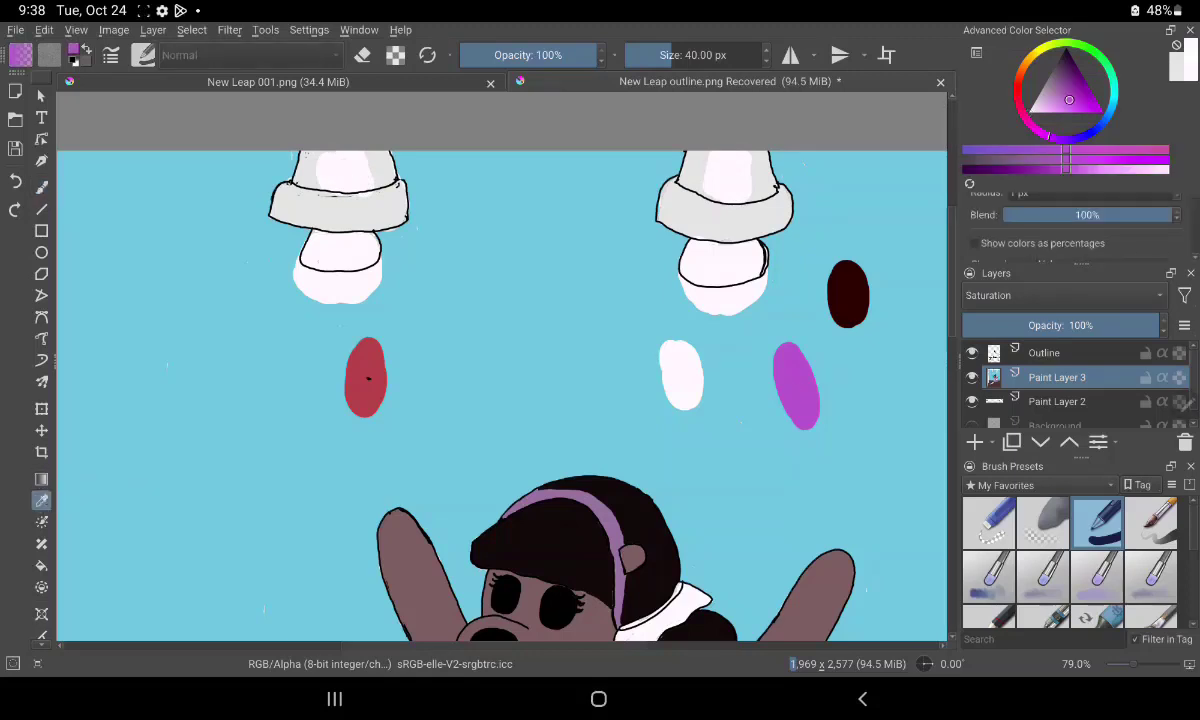
click(41, 187)
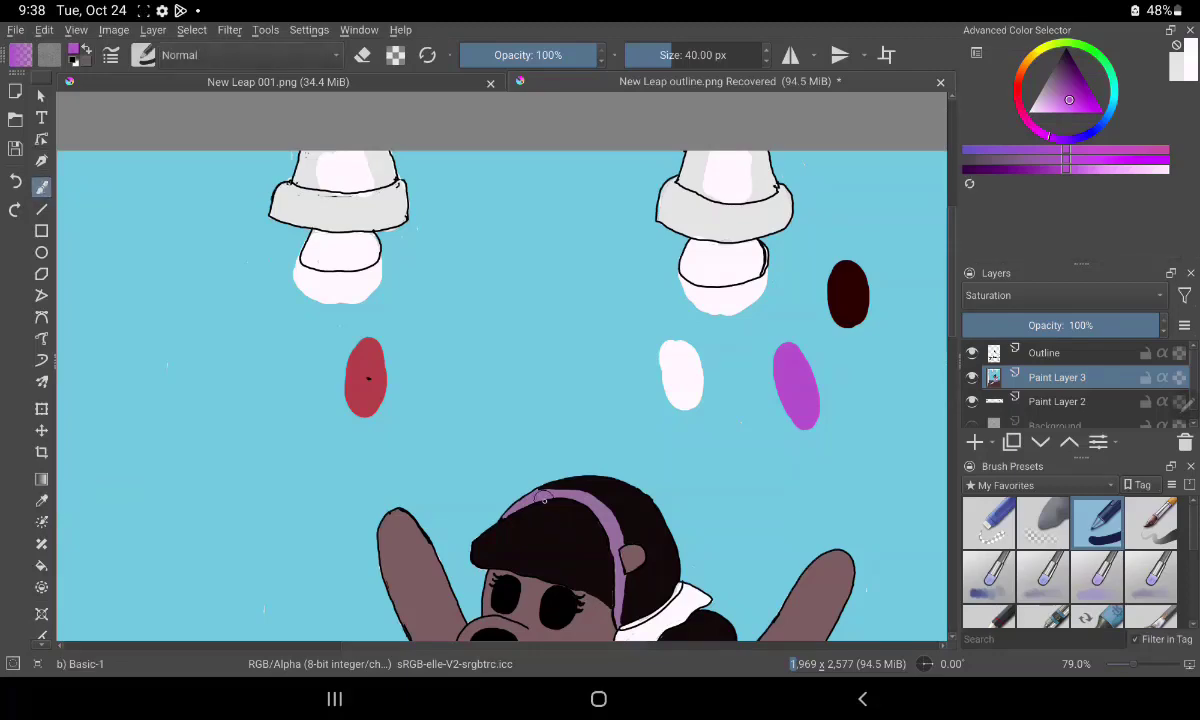
mouse_move(532, 507)
mouse_down()
mouse_move(590, 505)
mouse_move(585, 495)
mouse_up()
scroll(556, 300, down, 1)
scroll(556, 300, down, 1)
scroll(556, 300, down, 1)
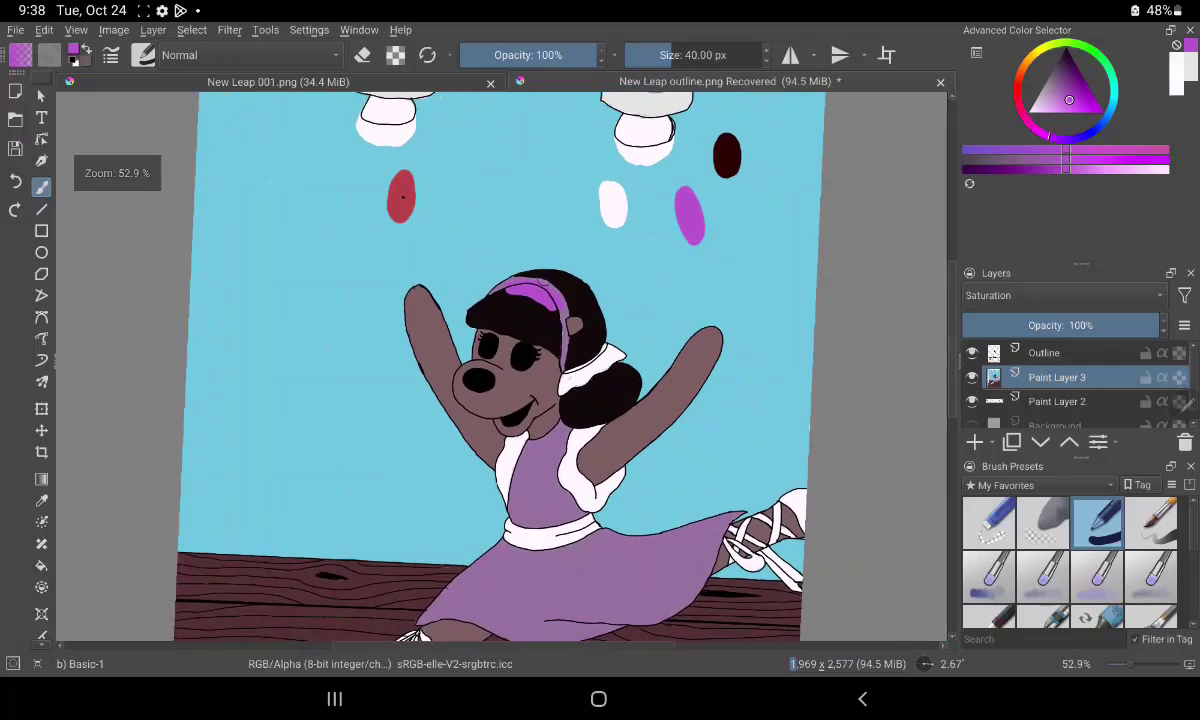
scroll(556, 300, down, 1)
scroll(556, 300, up, 3)
drag(700, 54, 635, 54)
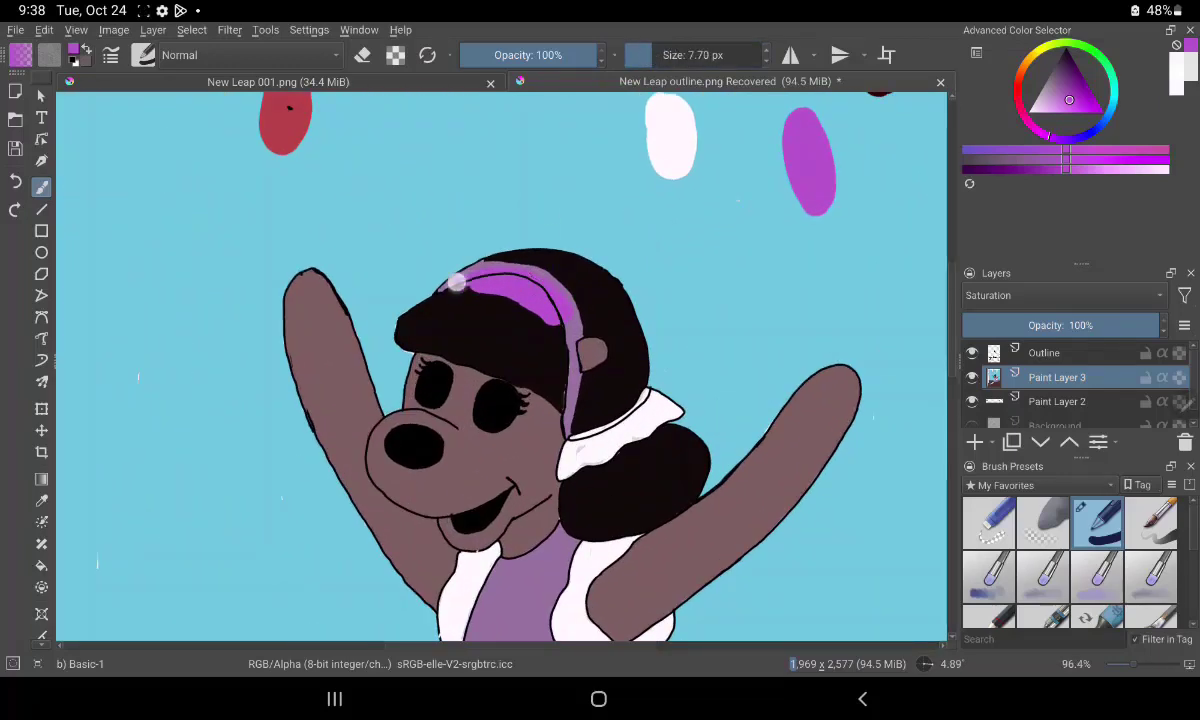
Extend the purple headband stripe along the hair and fill gaps at its top and ends.
mouse_move(459, 277)
mouse_down()
mouse_move(561, 315)
mouse_move(569, 399)
mouse_up()
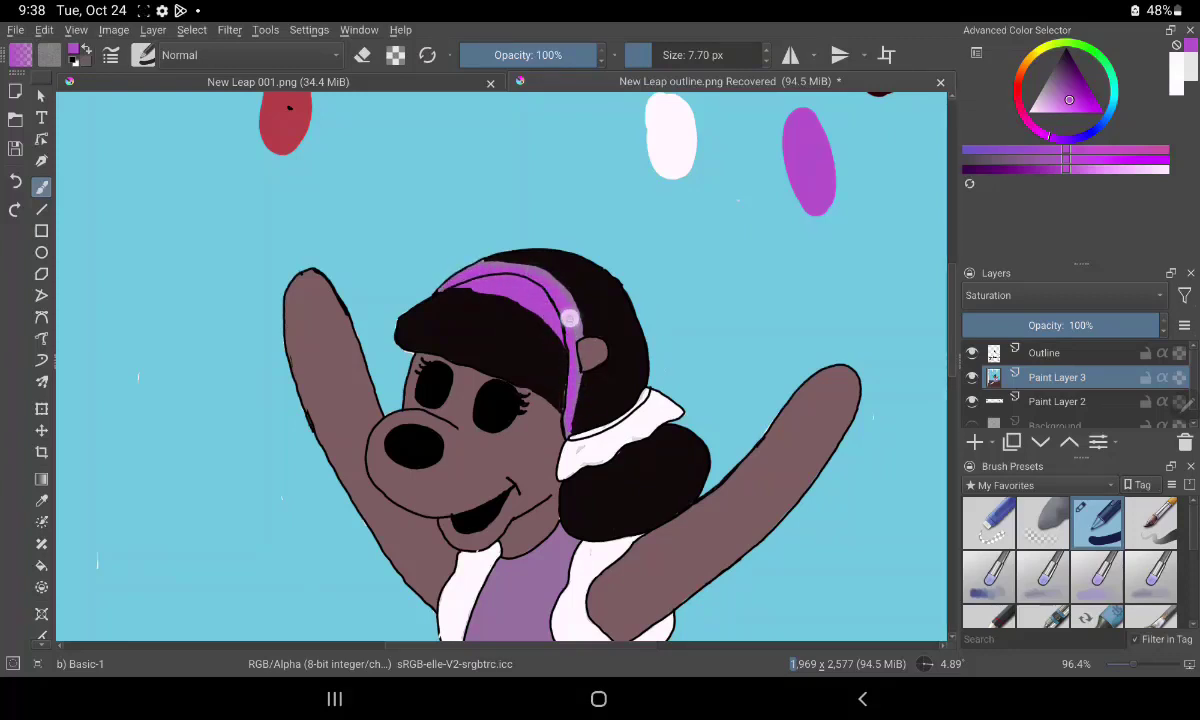
mouse_move(574, 320)
mouse_down()
mouse_move(522, 260)
mouse_move(560, 279)
mouse_move(579, 311)
mouse_move(574, 333)
mouse_up()
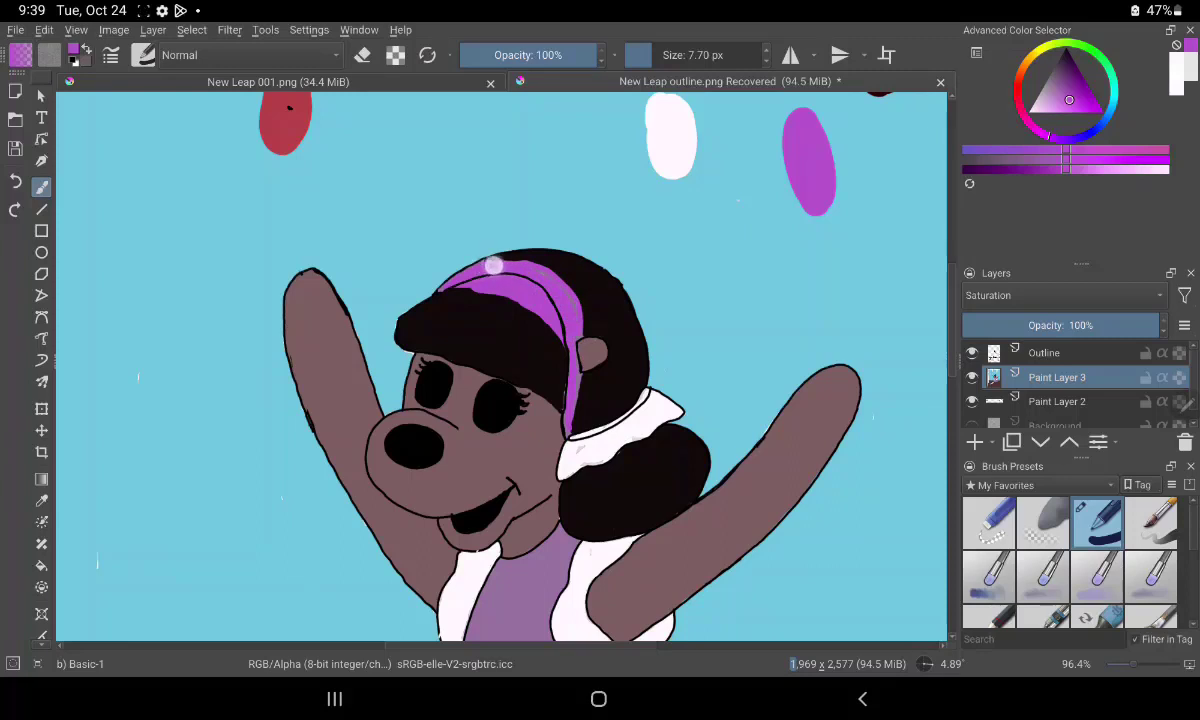
drag(493, 265, 465, 276)
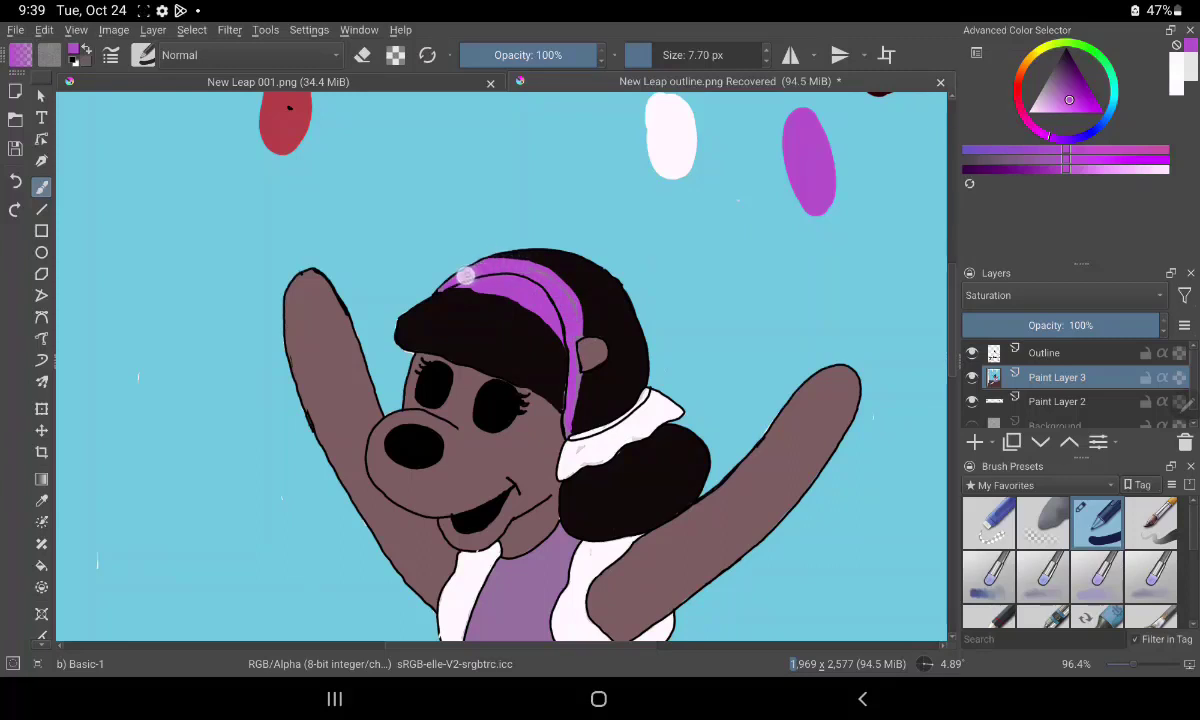
drag(482, 284, 453, 266)
Flood-fill the dress with vivid purple and straighten the view on the whole dancer.
key(f)
click(513, 568)
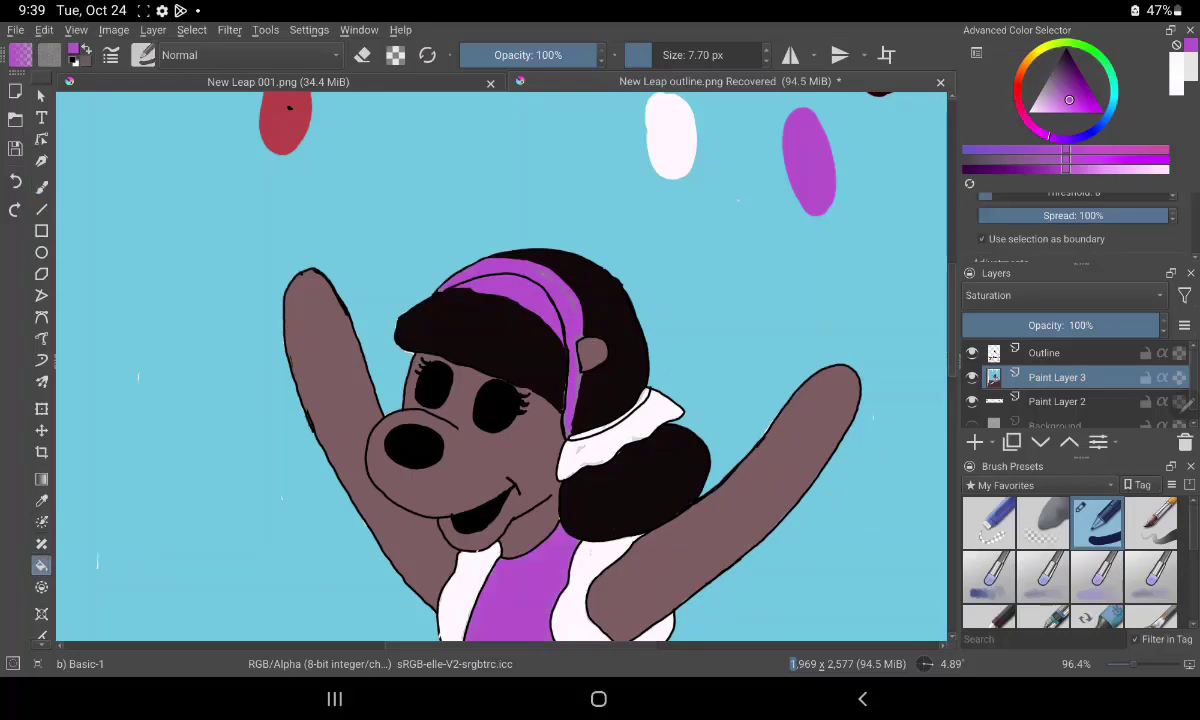
drag(513, 204, 599, 153)
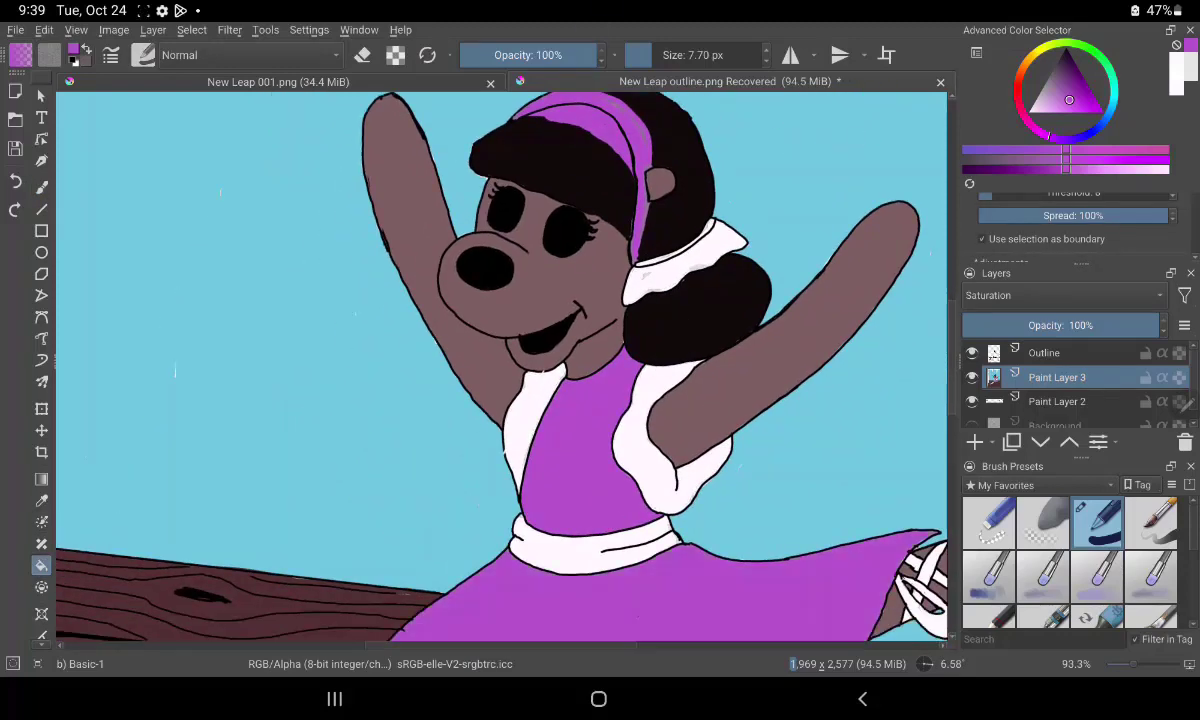
scroll(599, 346, up, 5)
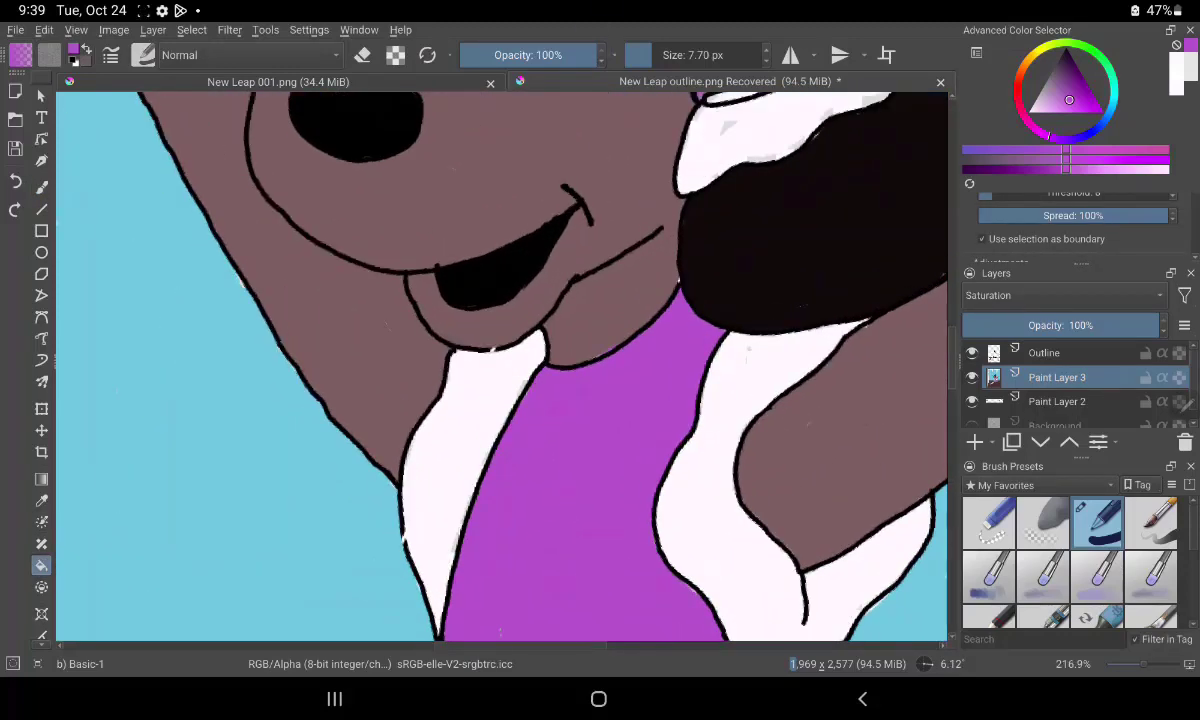
scroll(620, 330, down, 5)
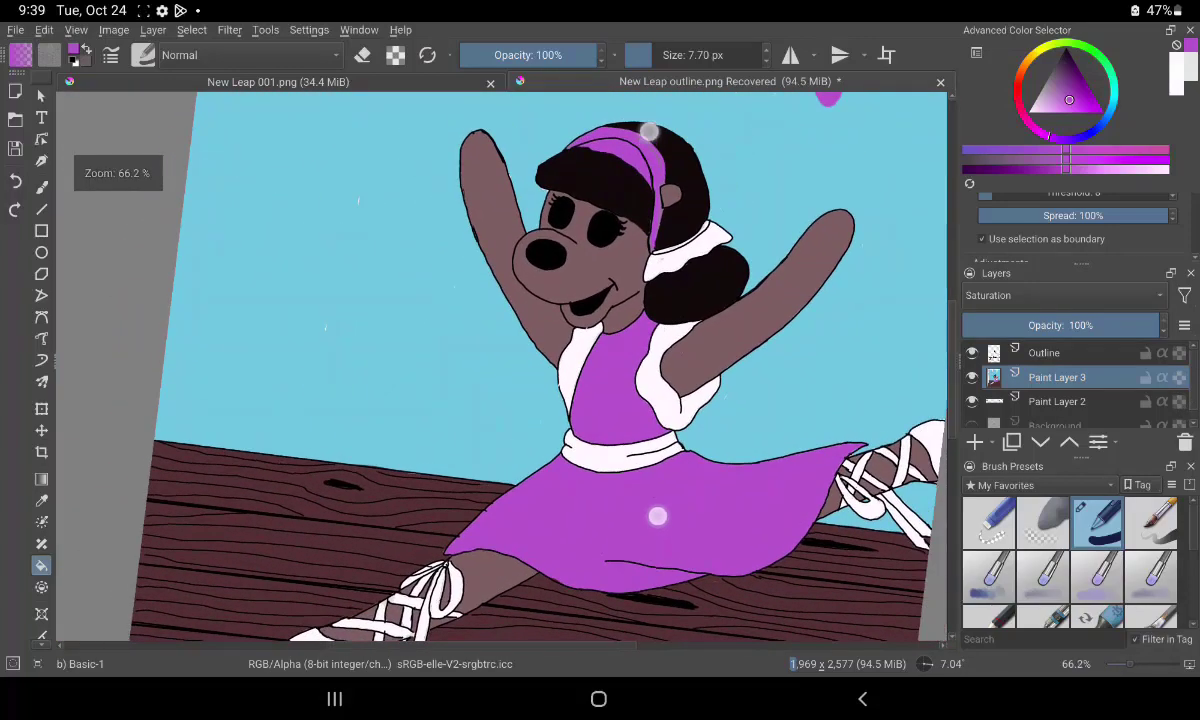
mouse_move(649, 131)
mouse_down()
mouse_move(643, 112)
mouse_move(555, 139)
mouse_up()
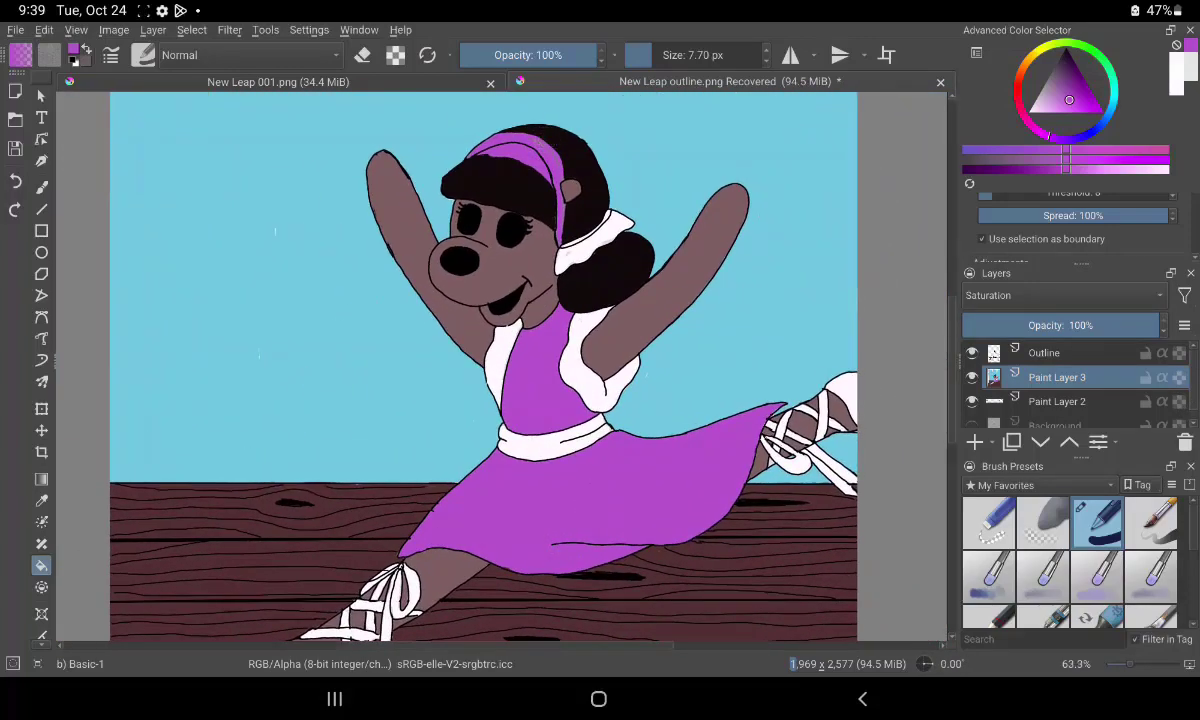
On the Outline layer, erase the dark line running across the headband.
click(1057, 353)
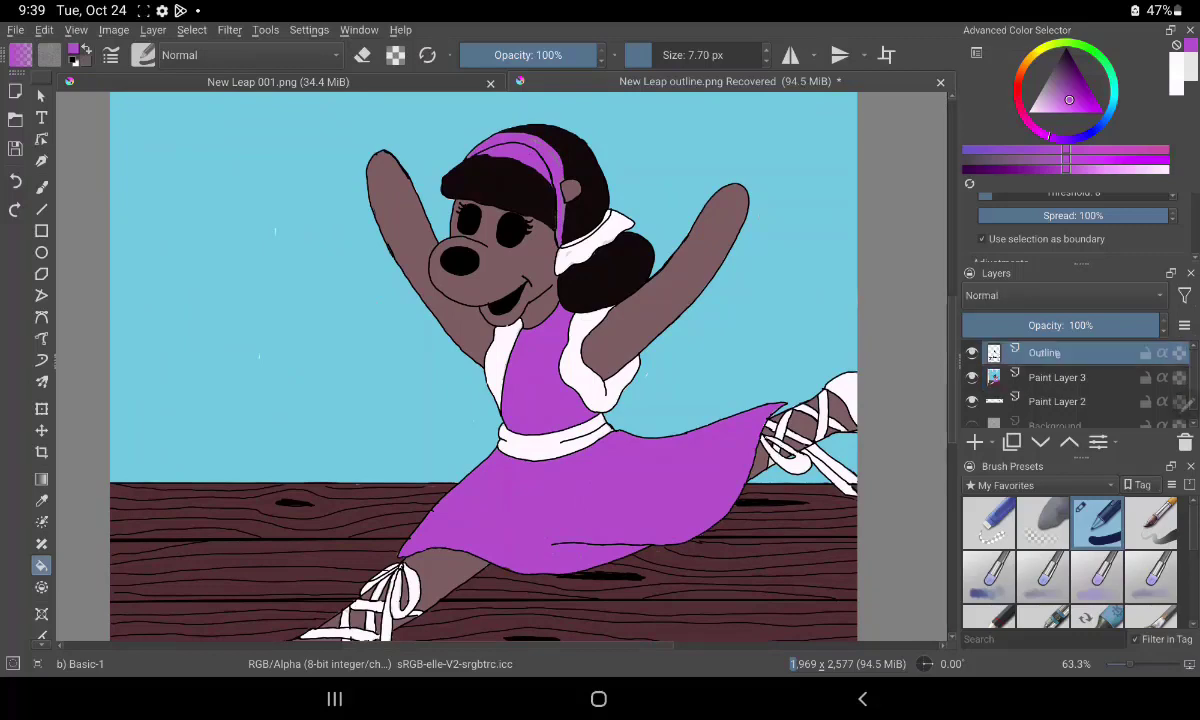
click(41, 187)
click(362, 55)
scroll(560, 260, up, 5)
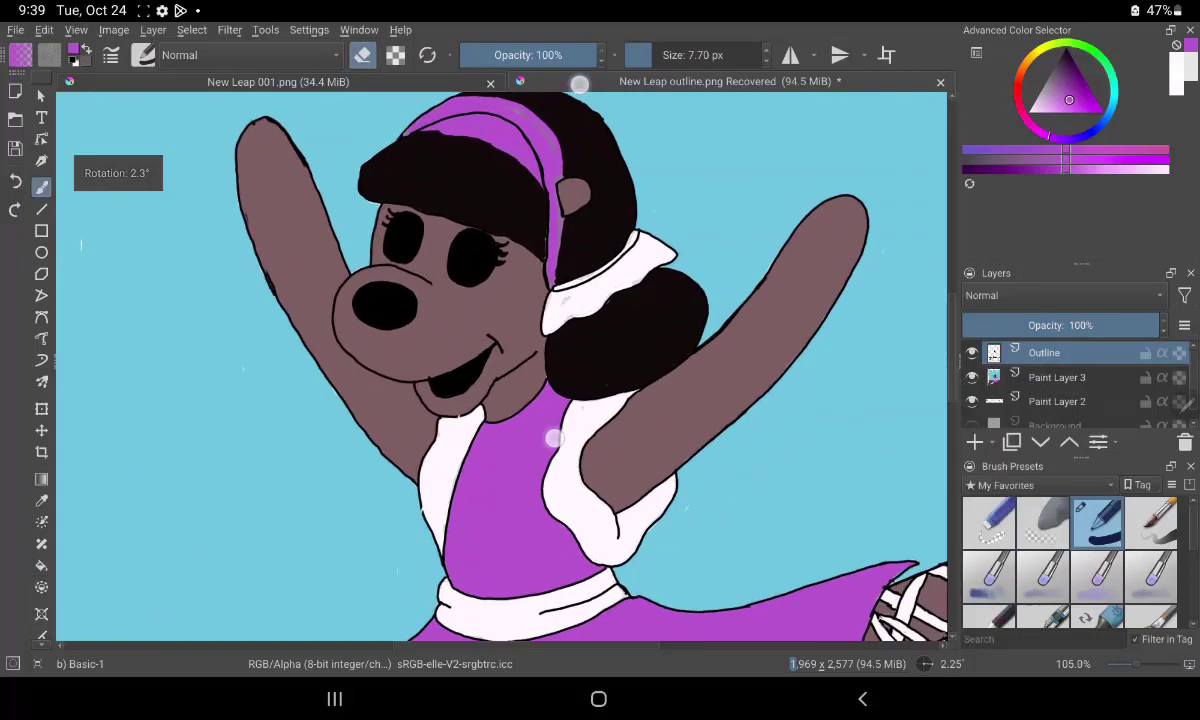
scroll(560, 260, up, 3)
scroll(560, 260, up, 2)
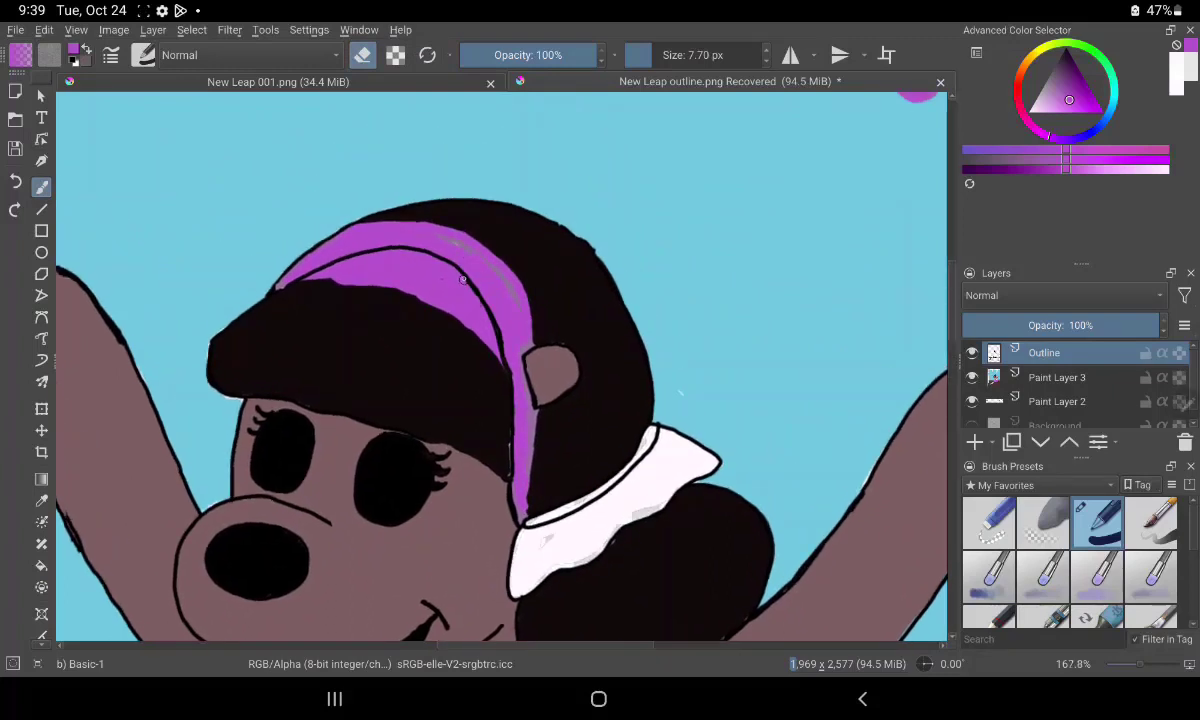
drag(466, 281, 489, 313)
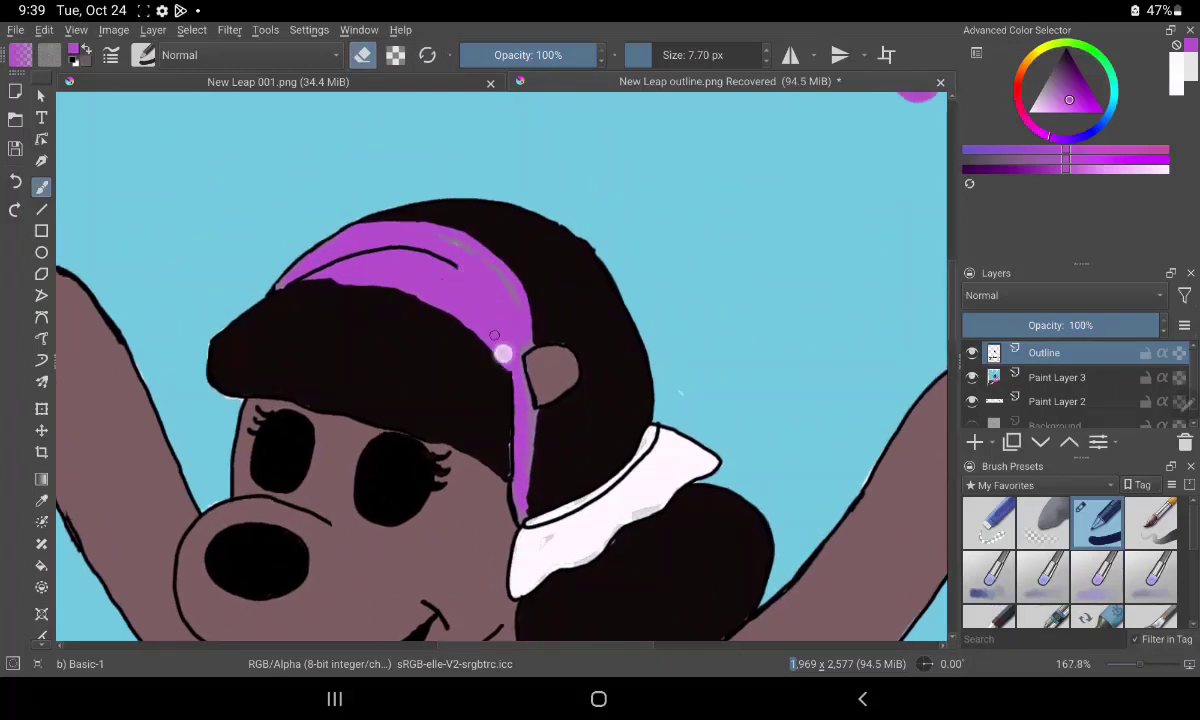
mouse_move(450, 270)
mouse_down()
mouse_move(367, 244)
mouse_move(314, 265)
mouse_up()
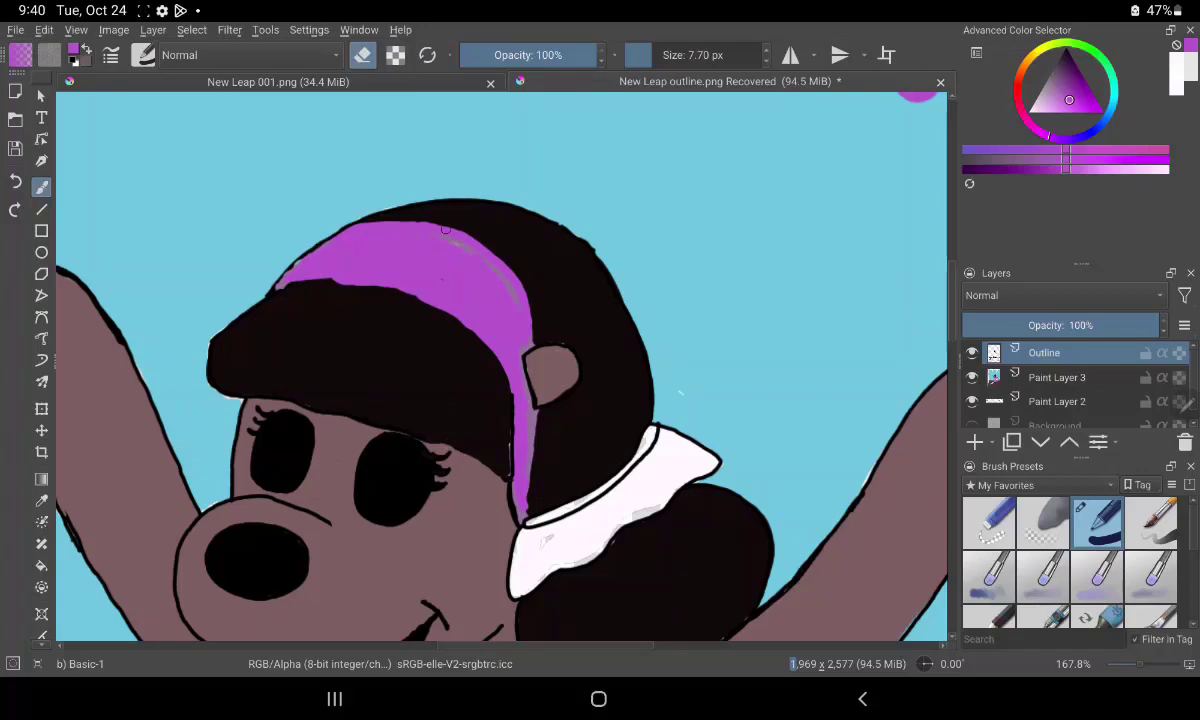
Repaint the headband's grey edge in purple with the brush back in paint mode.
key(e)
mouse_move(437, 235)
mouse_down()
mouse_move(495, 279)
mouse_move(520, 322)
mouse_move(520, 500)
mouse_up()
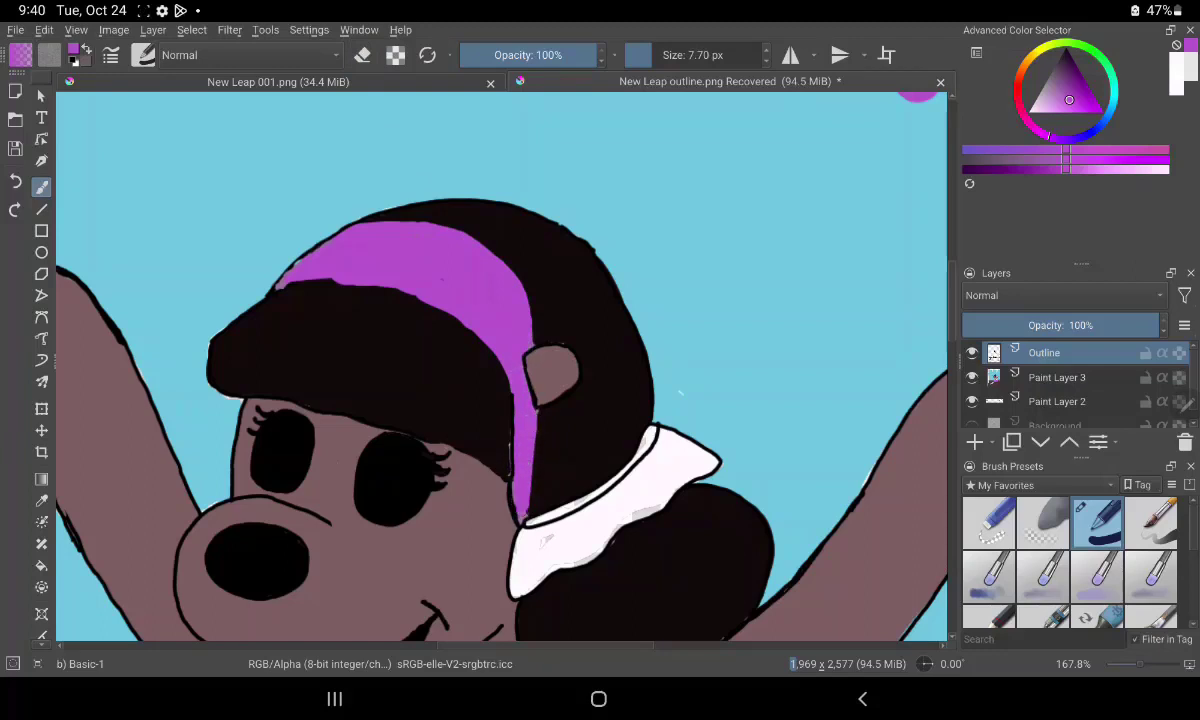
mouse_move(448, 531)
mouse_down()
mouse_move(533, 490)
mouse_move(538, 525)
mouse_move(620, 488)
mouse_up()
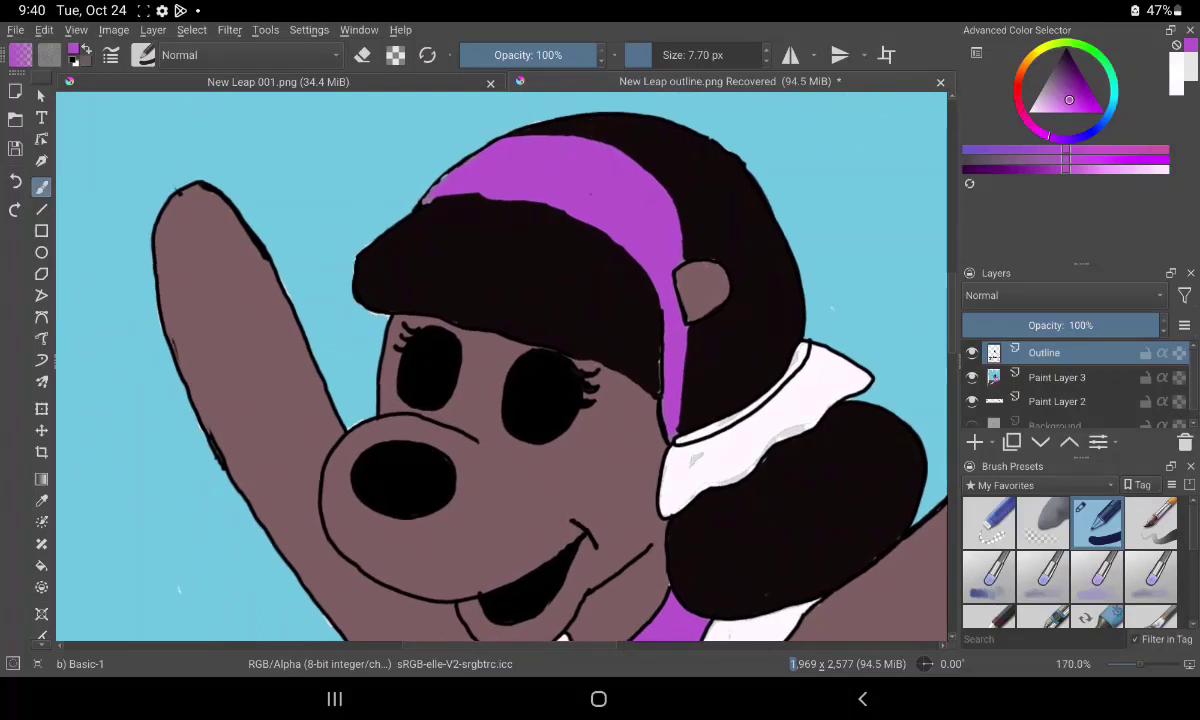
Sample a brown shade from the face and try a stroke above the eyes, then undo it.
click(41, 500)
click(505, 480)
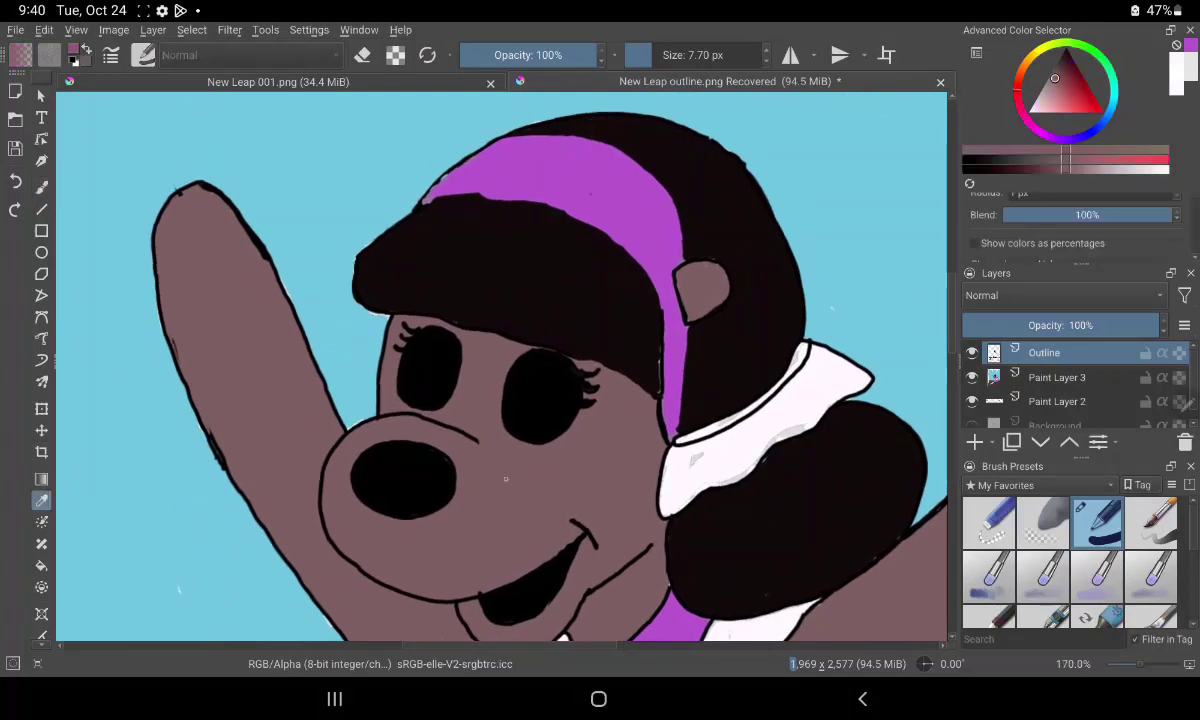
click(505, 480)
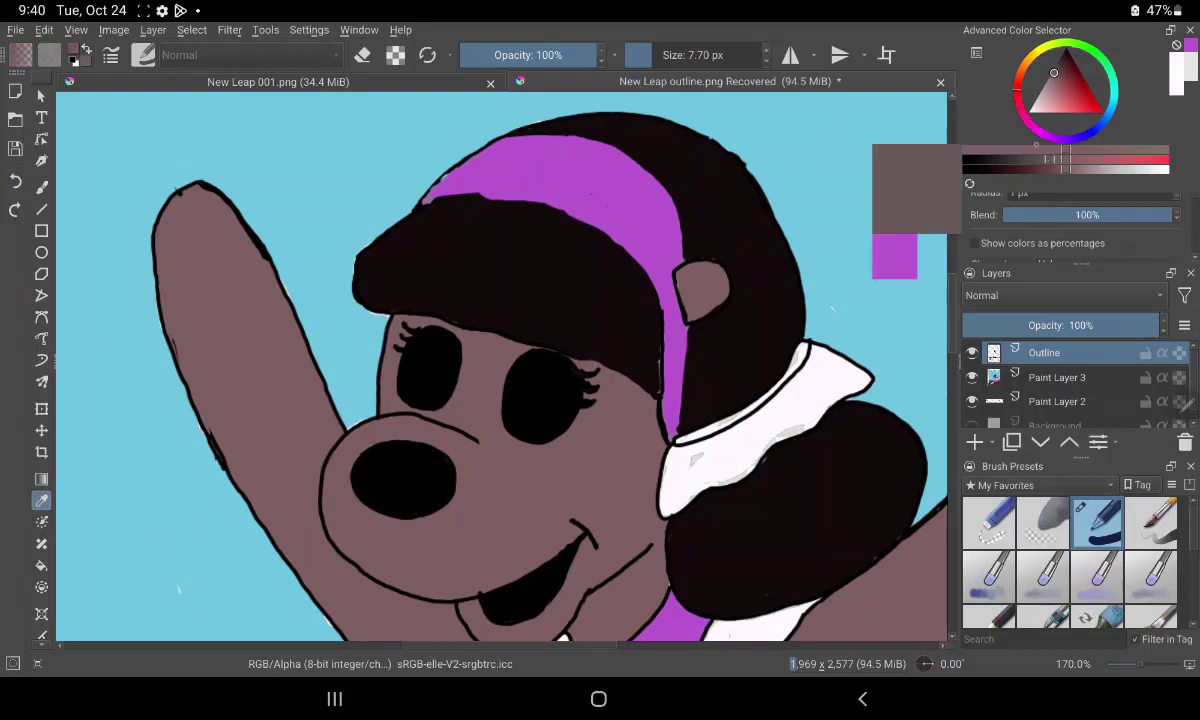
click(409, 318)
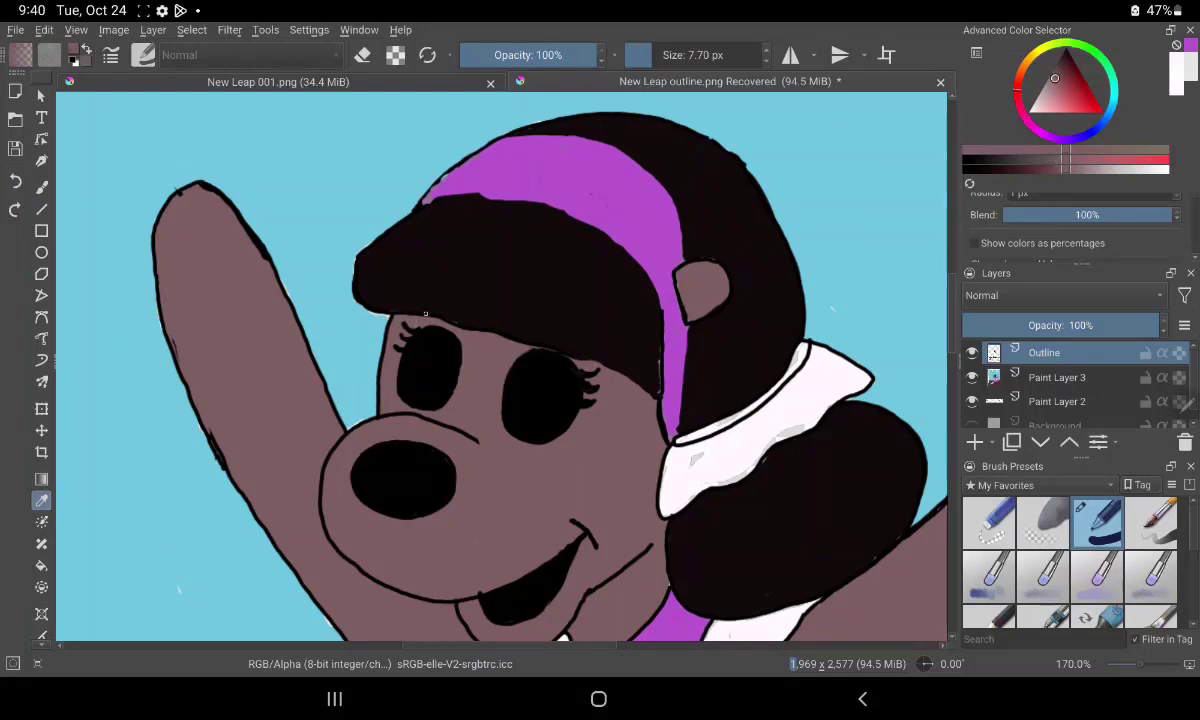
click(409, 318)
click(41, 187)
drag(397, 327, 540, 334)
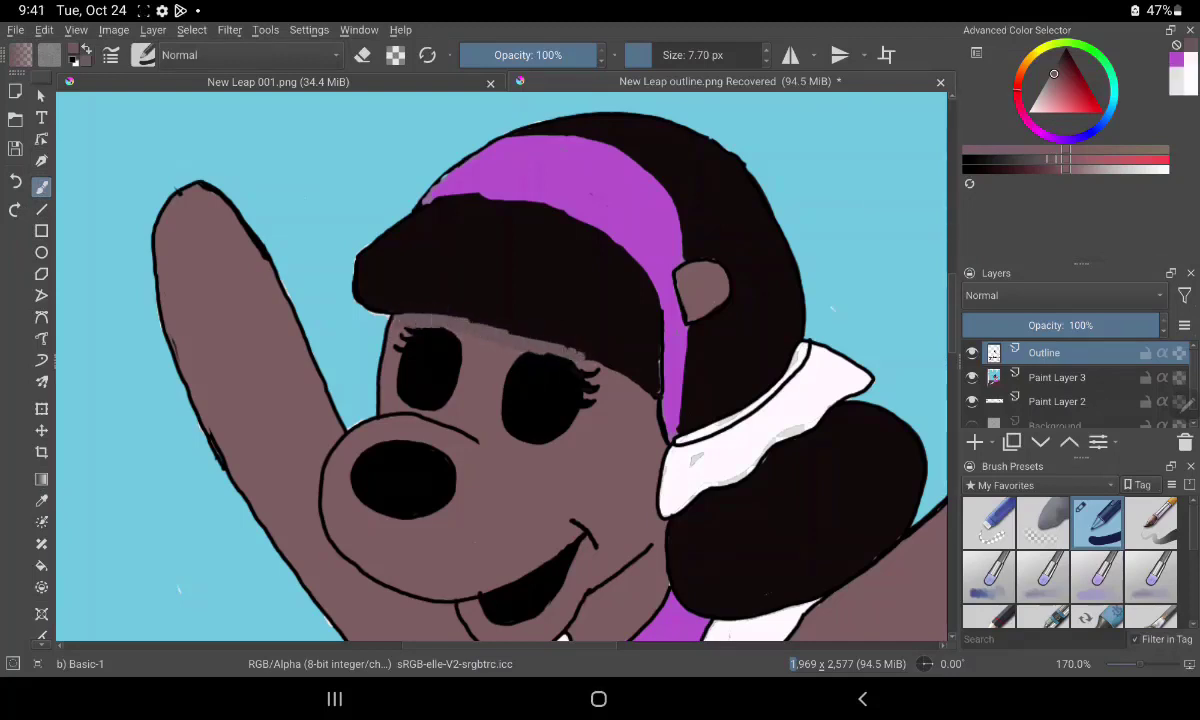
key(ctrl+z)
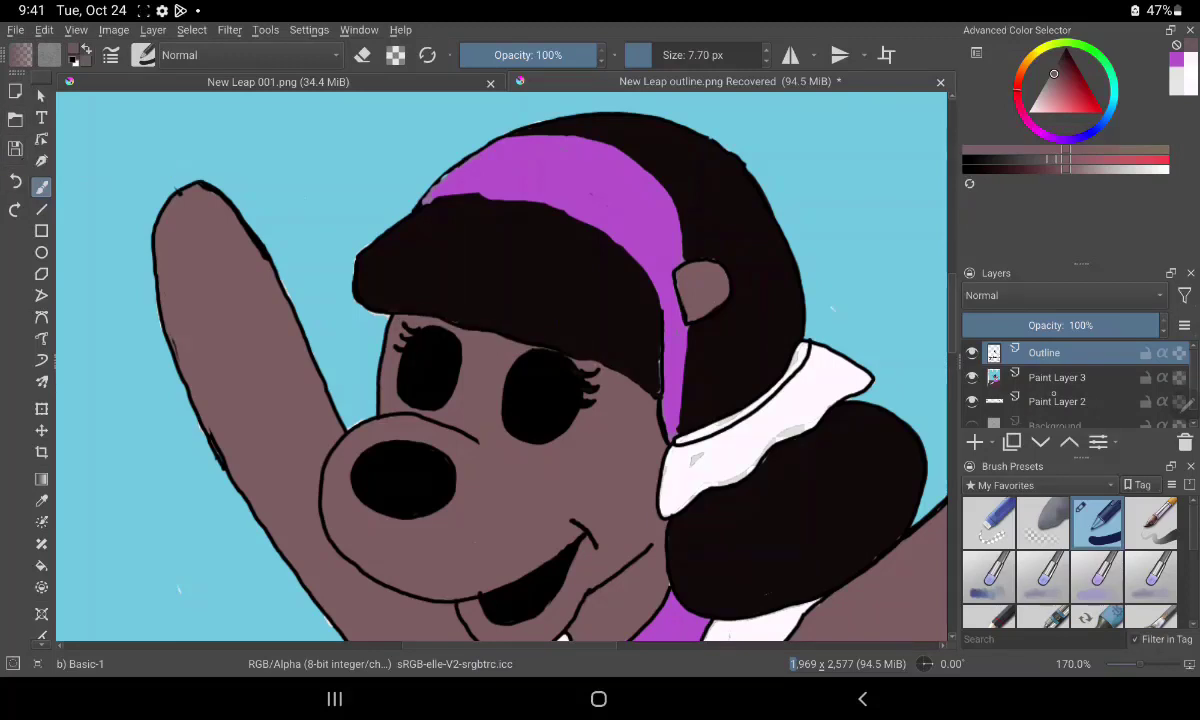
On a new layer above Paint Layer 3, shade around the eye and snout at 77% opacity.
click(1040, 378)
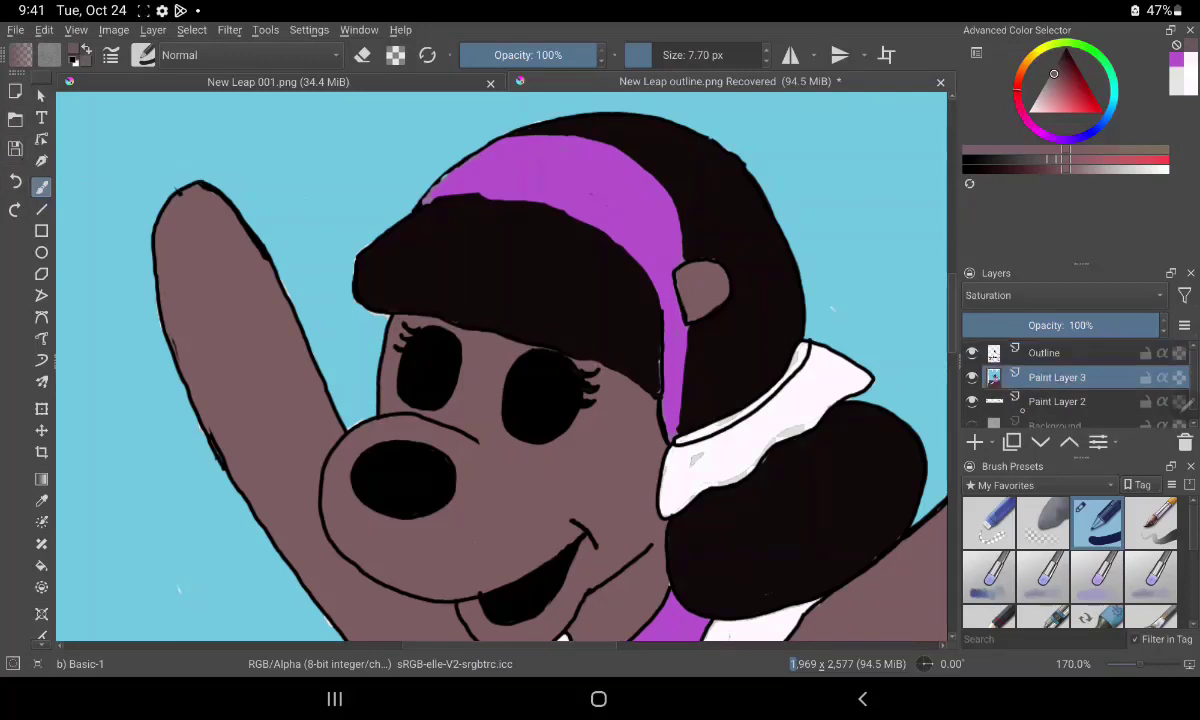
key(Insert)
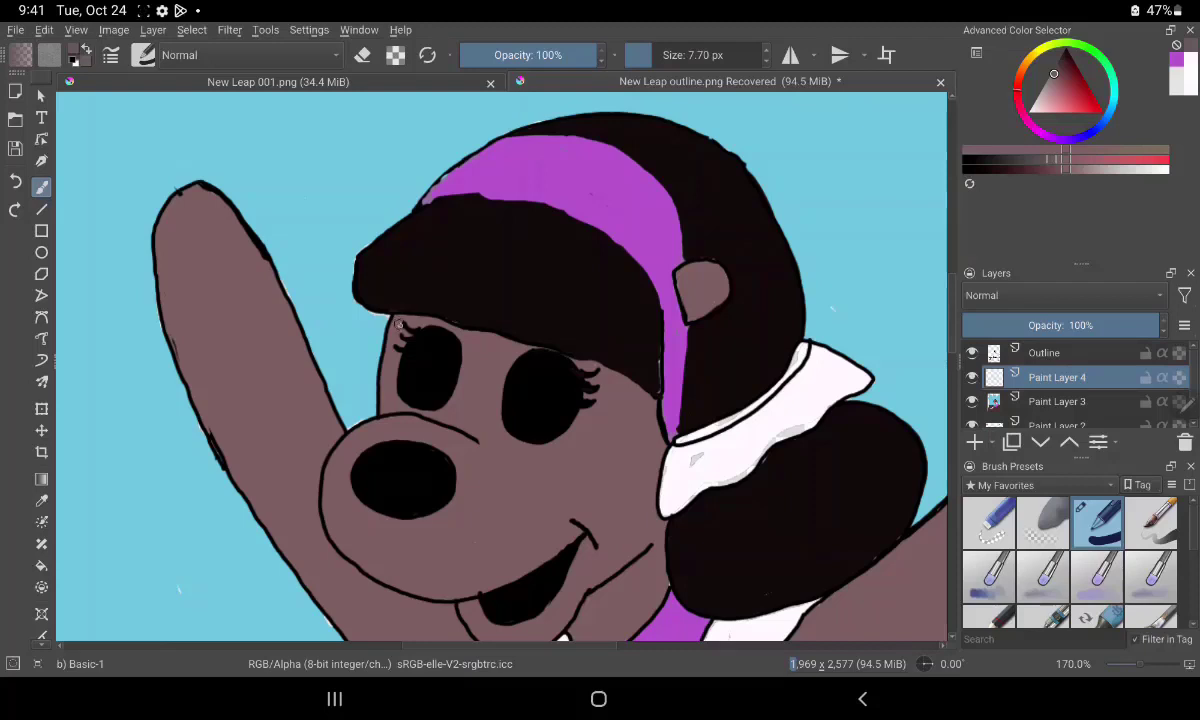
mouse_move(399, 325)
mouse_down()
mouse_move(450, 321)
mouse_move(530, 345)
mouse_move(608, 377)
mouse_move(653, 423)
mouse_move(637, 398)
mouse_up()
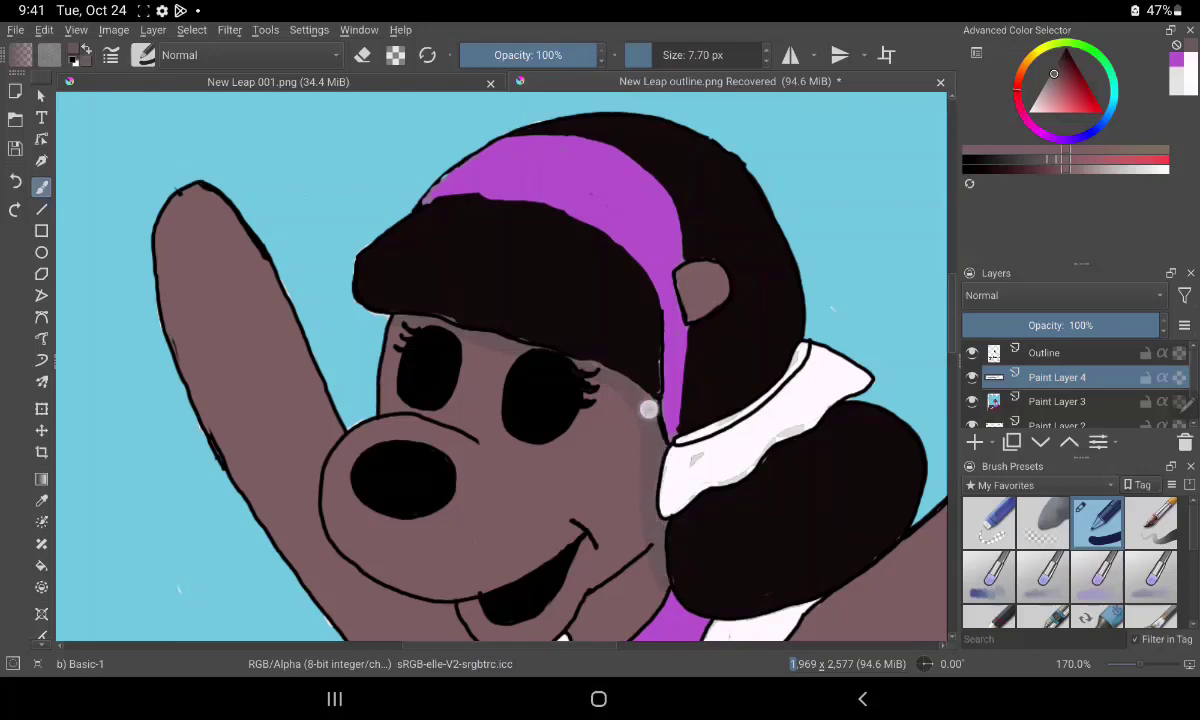
scroll(500, 365, down, 3)
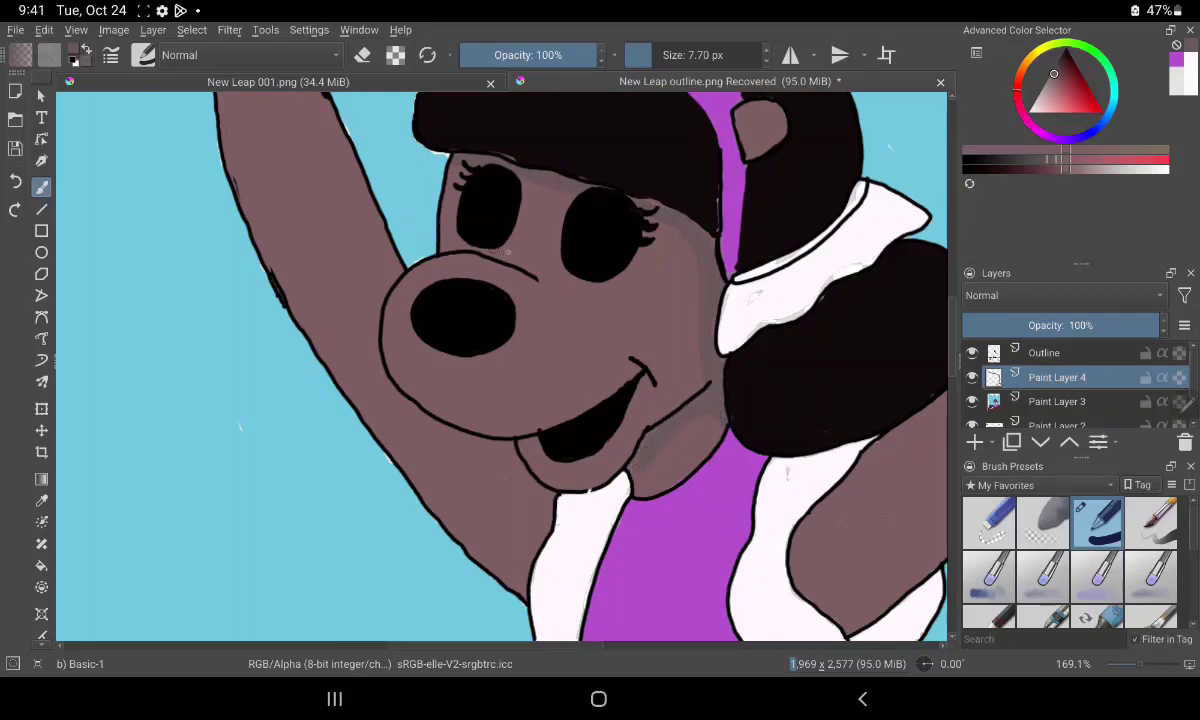
drag(485, 253, 467, 247)
drag(464, 244, 530, 259)
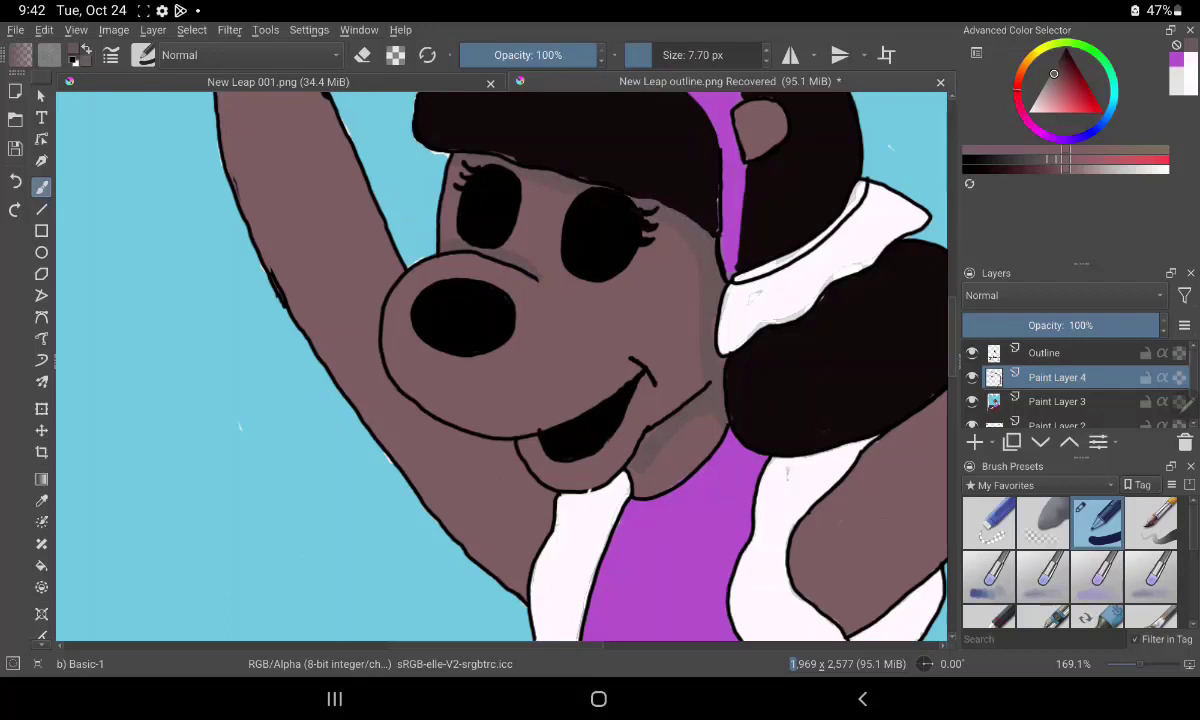
drag(1150, 325, 1100, 325)
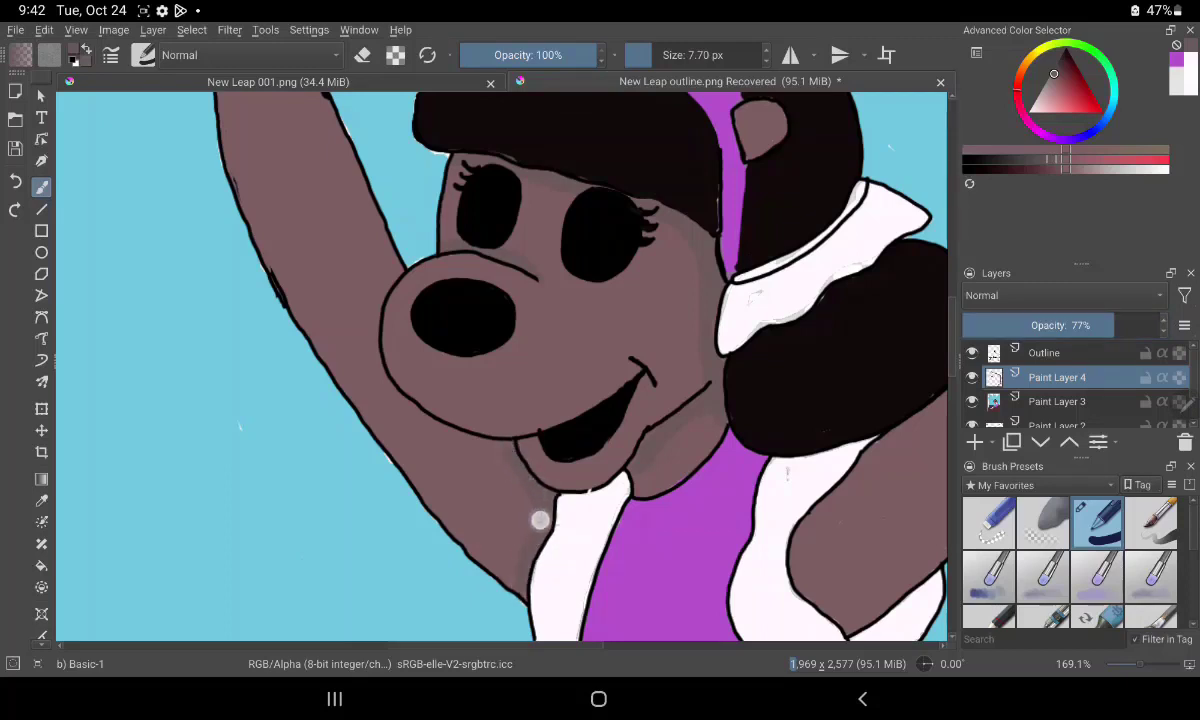
Shade where the arm meets the snout and along the lower arm, then raise layer opacity to 89%.
mouse_move(395, 260)
mouse_down()
mouse_move(375, 289)
mouse_move(394, 270)
mouse_move(380, 276)
mouse_up()
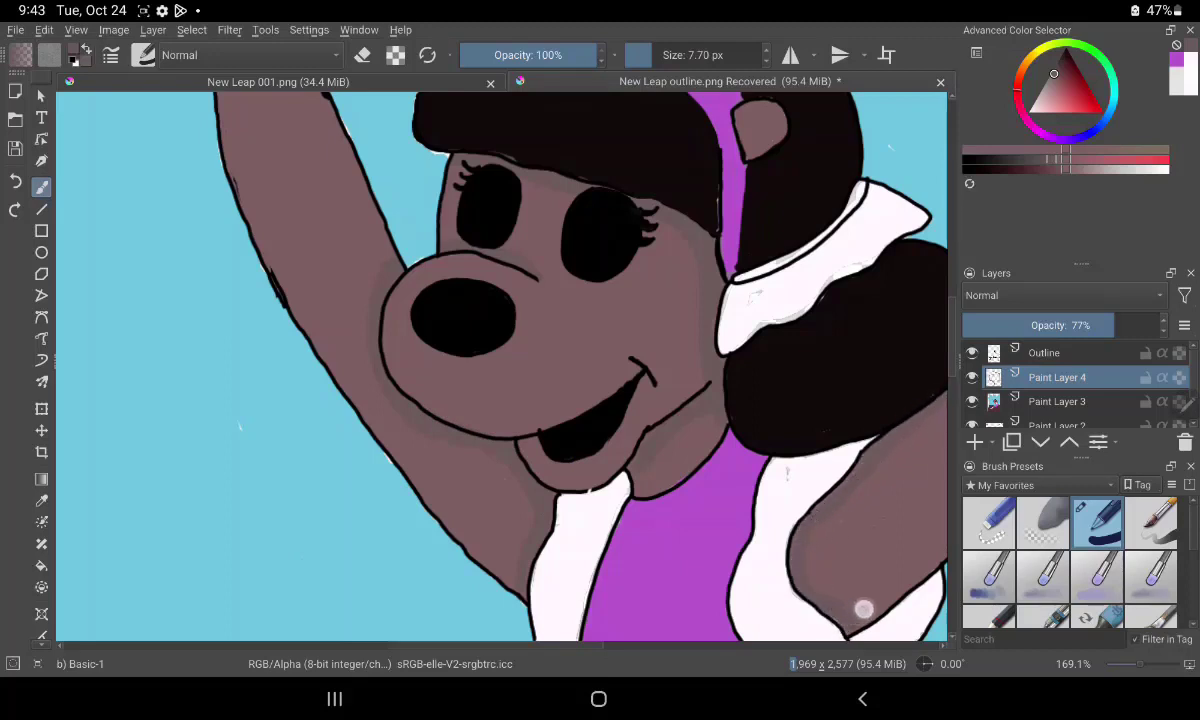
drag(864, 608, 816, 597)
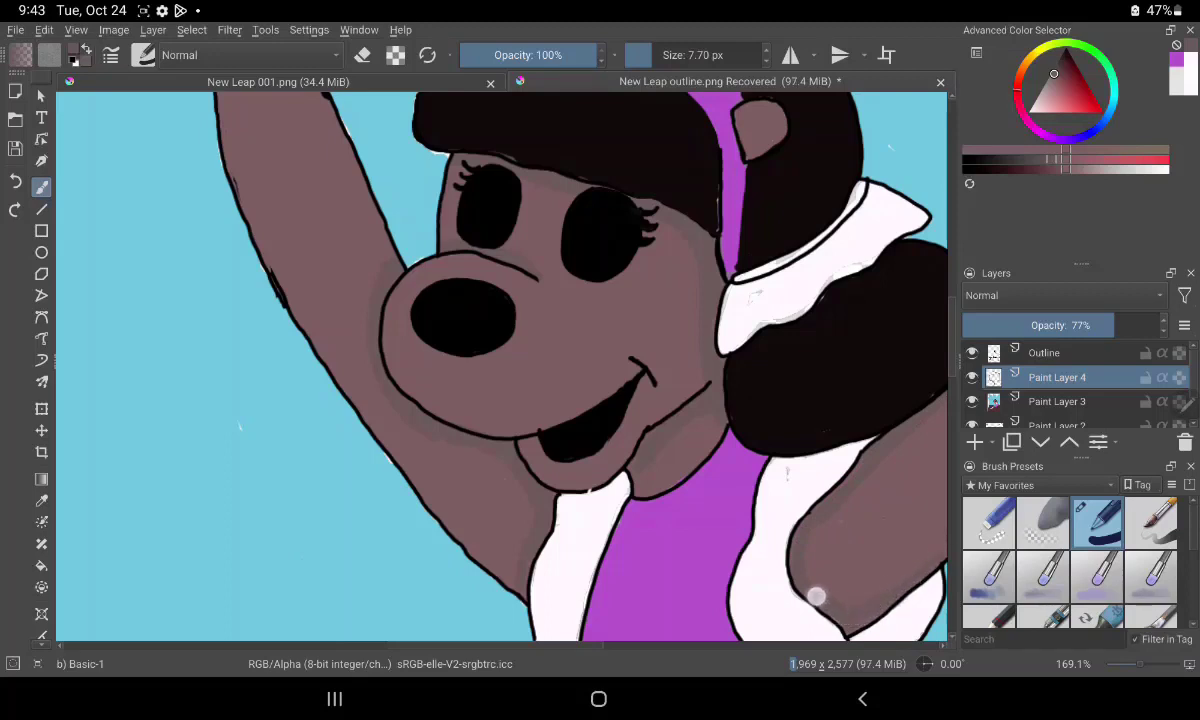
scroll(710, 420, up, 1)
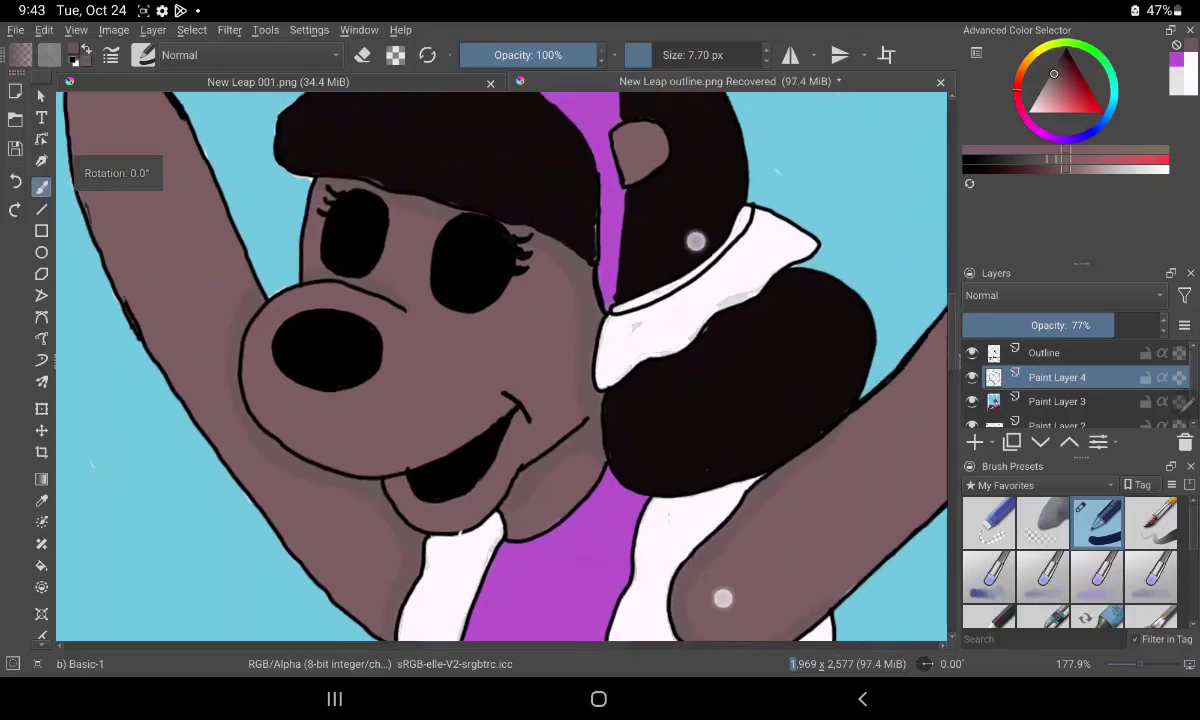
scroll(710, 420, up, 1)
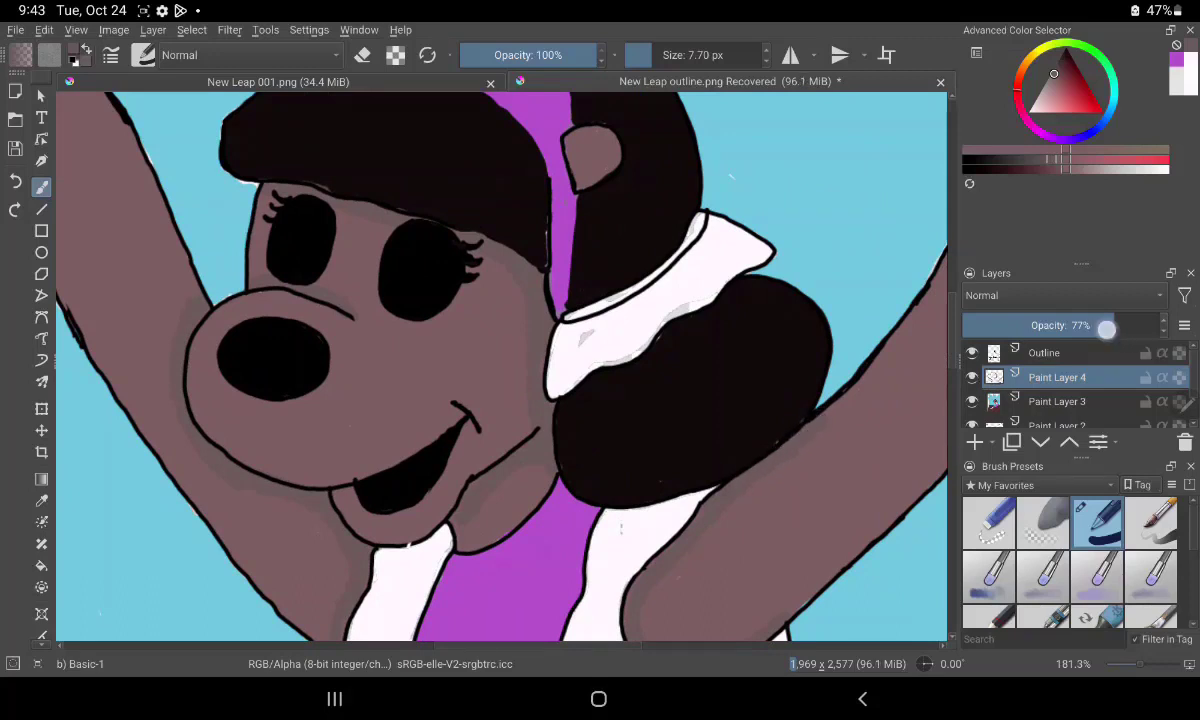
drag(1102, 325, 1127, 328)
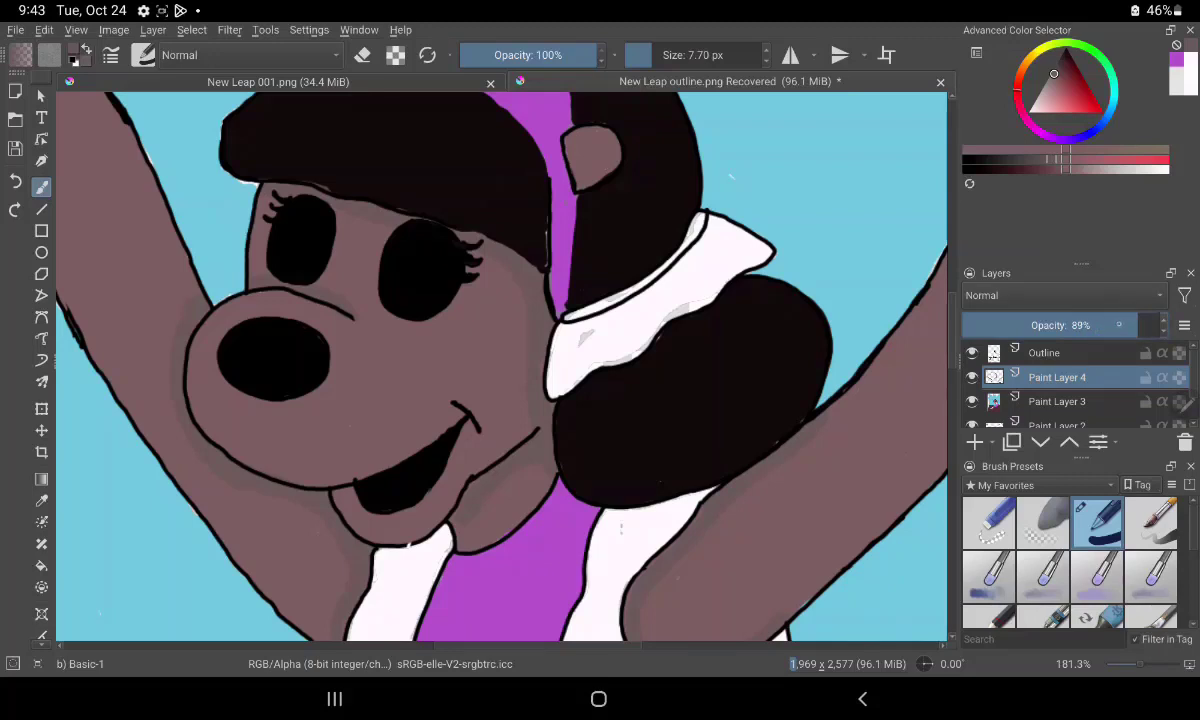
Shade the top and upper-left edge of the dog's ear.
double_click(1133, 328)
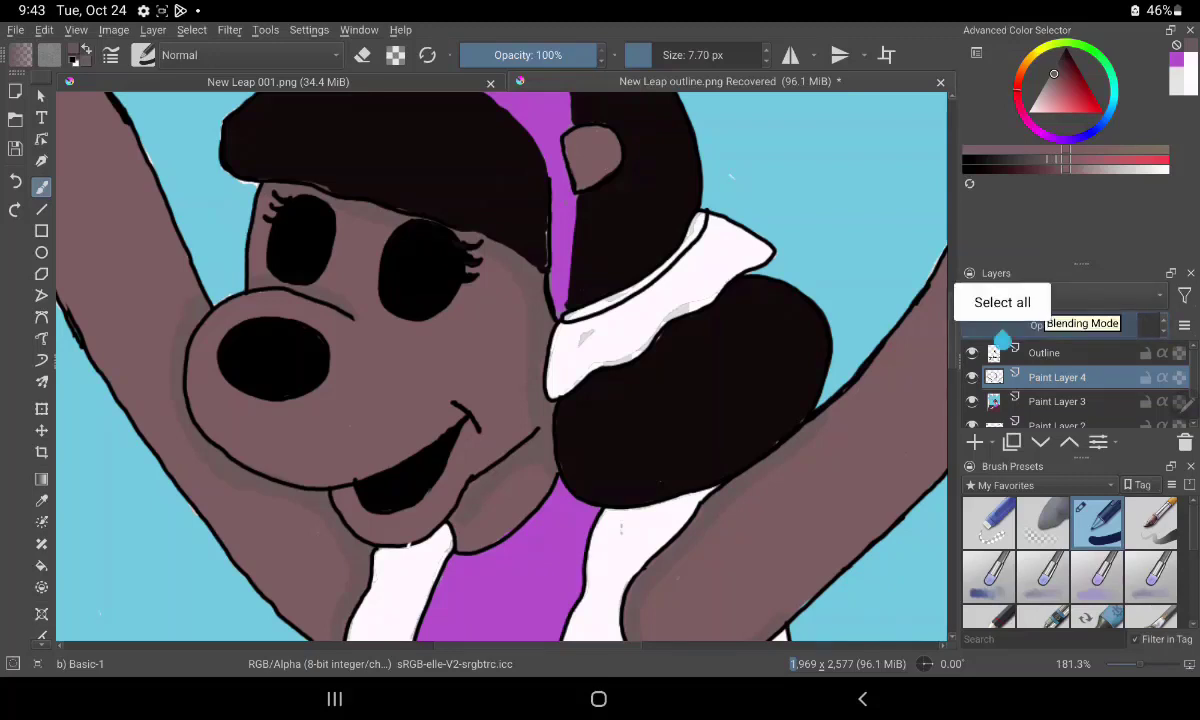
mouse_move(656, 595)
mouse_down()
mouse_move(847, 347)
mouse_move(855, 285)
mouse_up()
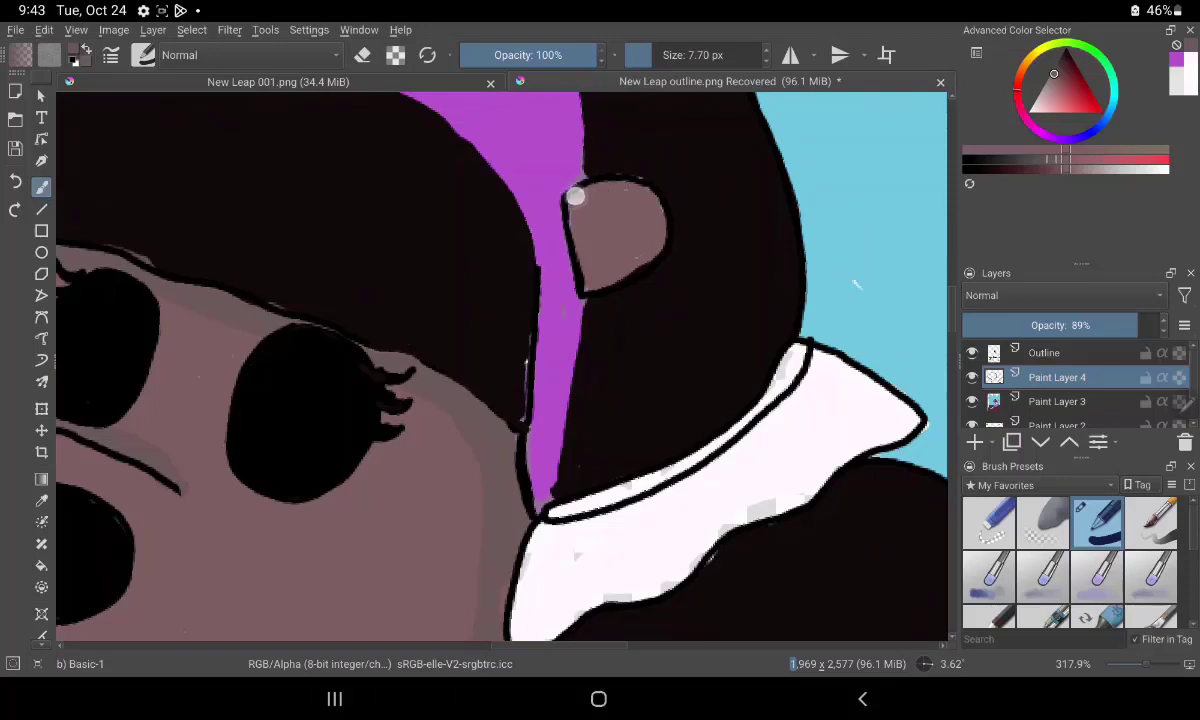
mouse_move(575, 196)
mouse_down()
mouse_move(627, 269)
mouse_move(648, 246)
mouse_move(594, 286)
mouse_up()
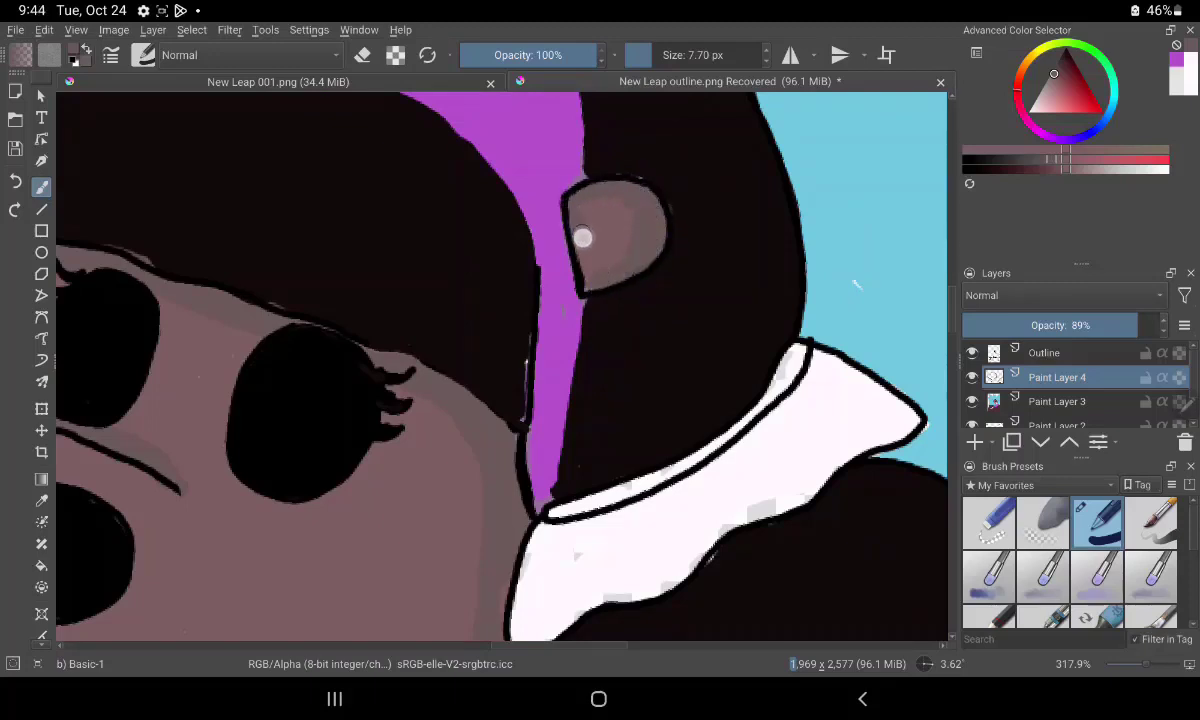
drag(582, 237, 585, 237)
Pan along the ankles and undo a stray grey stroke painted on the floorboards.
scroll(686, 203, down, 3)
scroll(592, 260, down, 2)
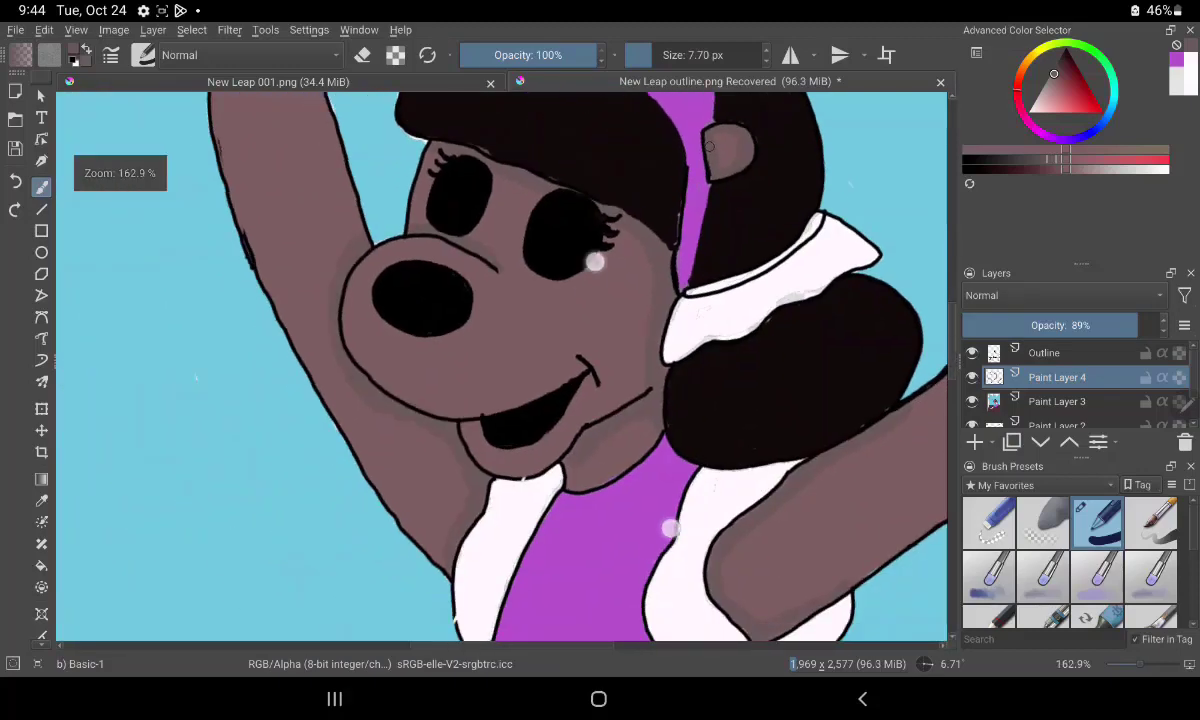
scroll(633, 378, down, 3)
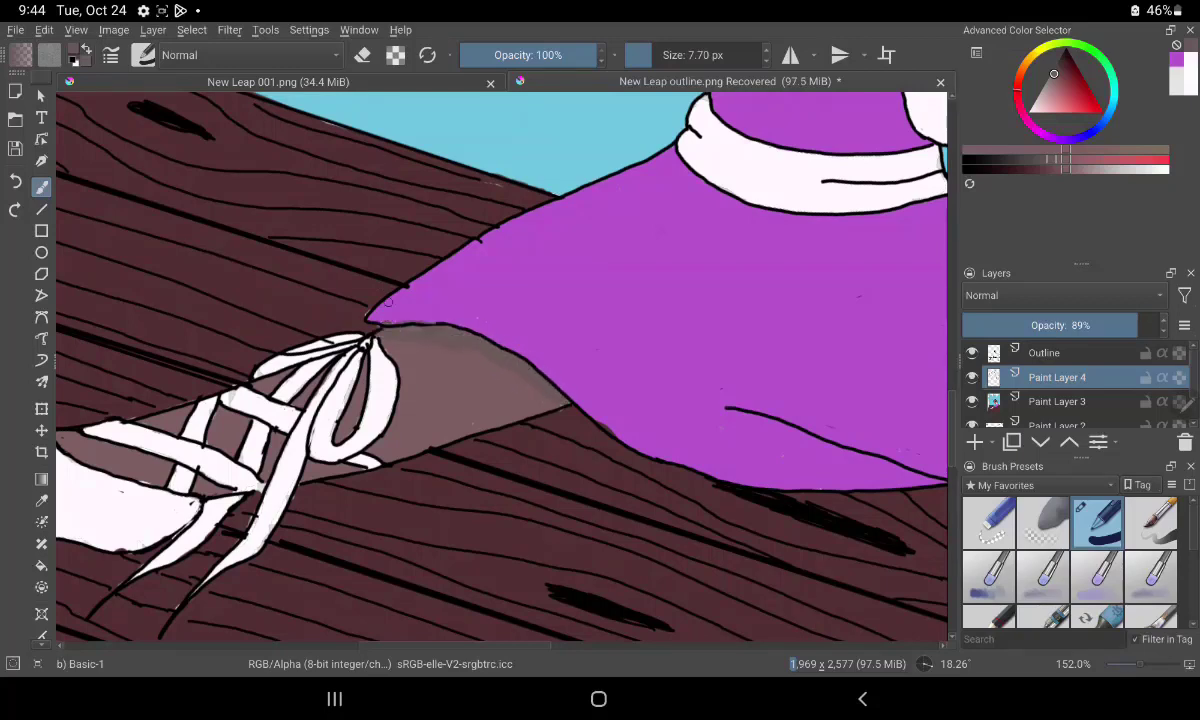
drag(389, 301, 556, 343)
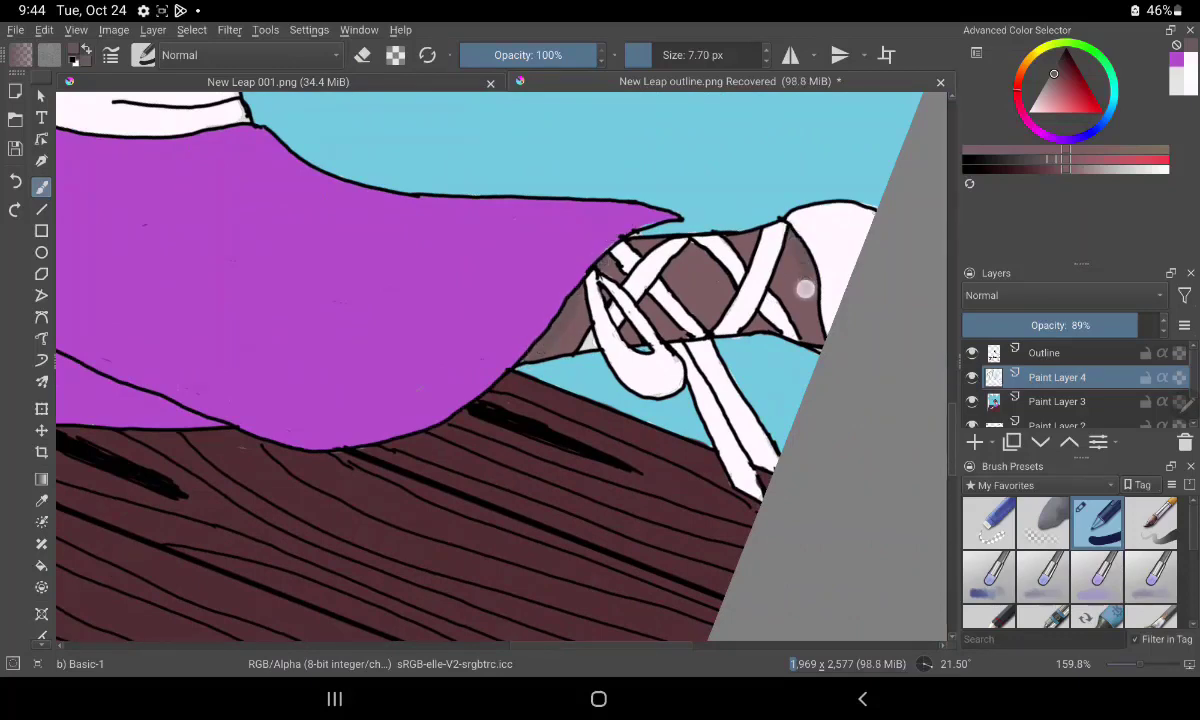
drag(798, 308, 596, 272)
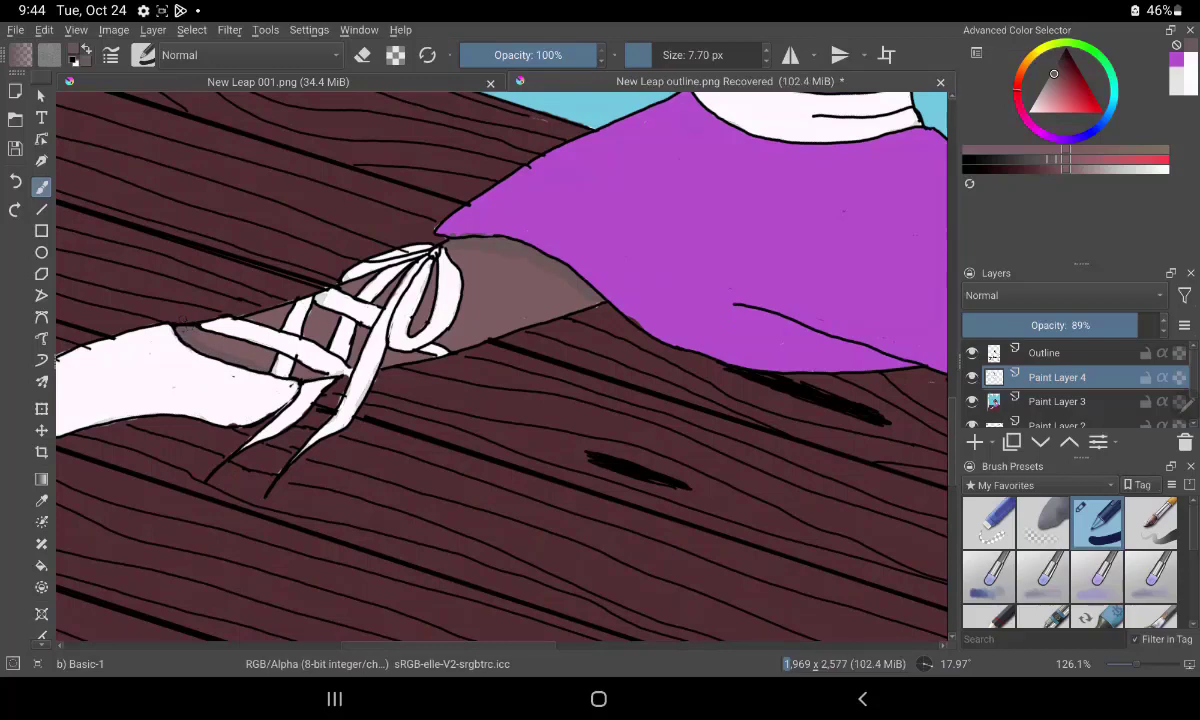
drag(705, 613, 688, 487)
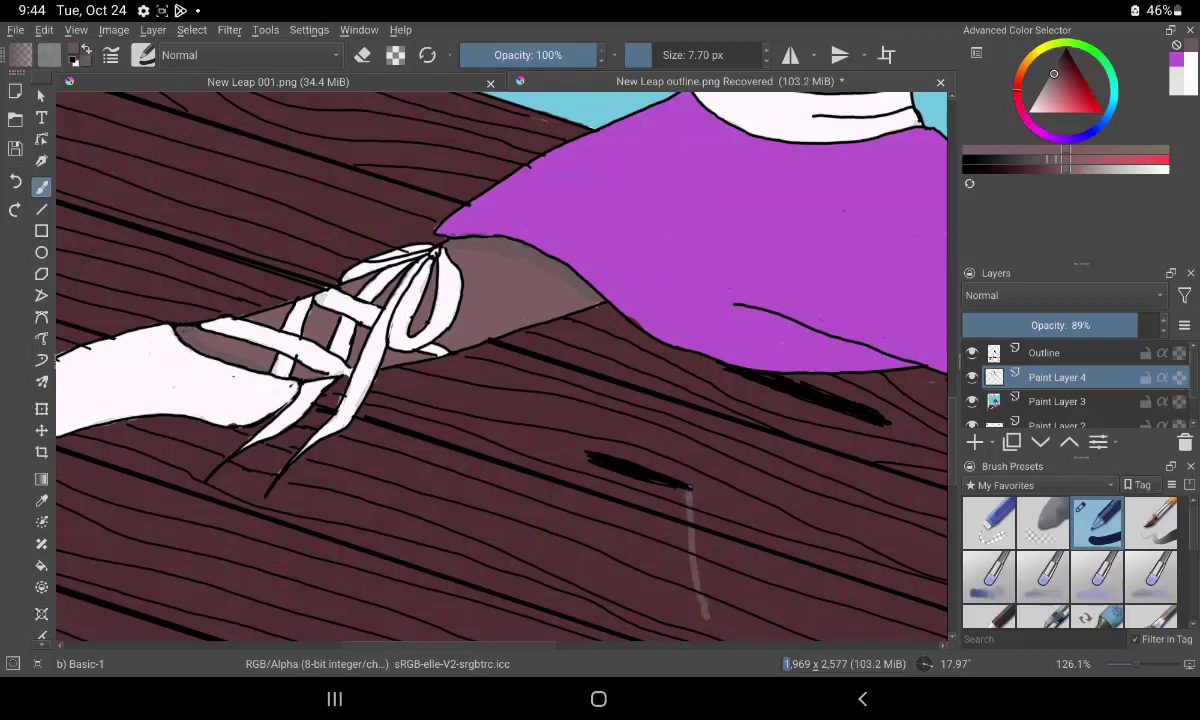
click(15, 181)
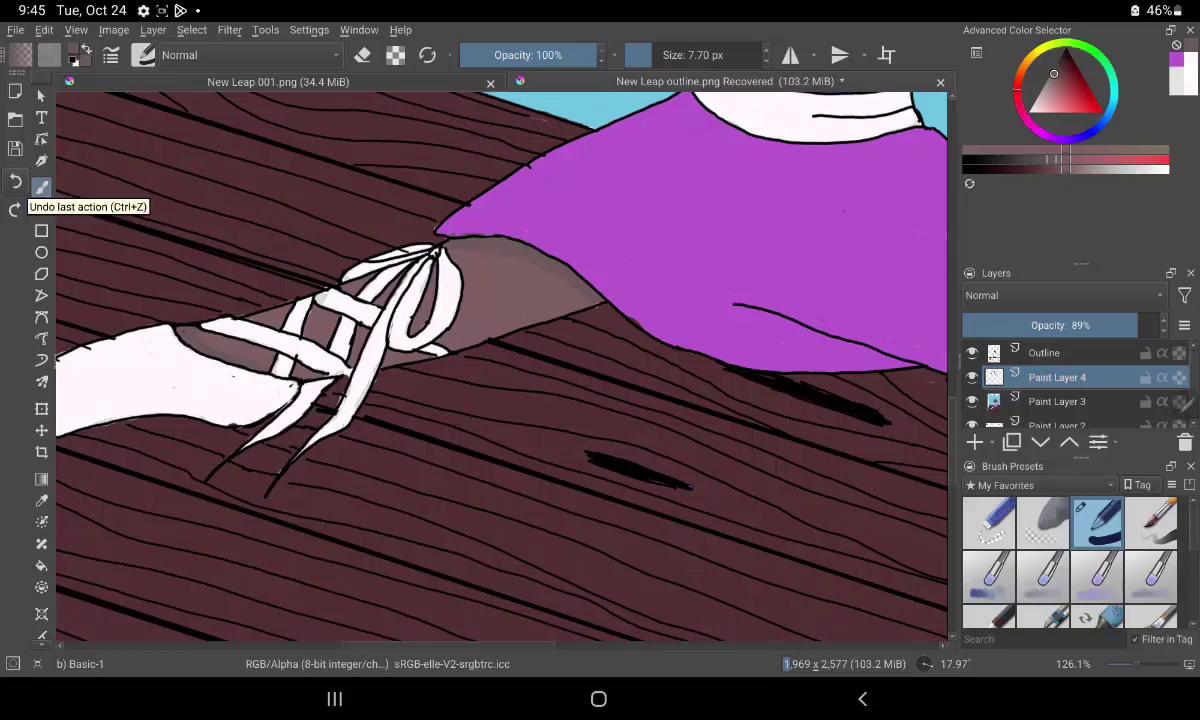
scroll(576, 485, down, 5)
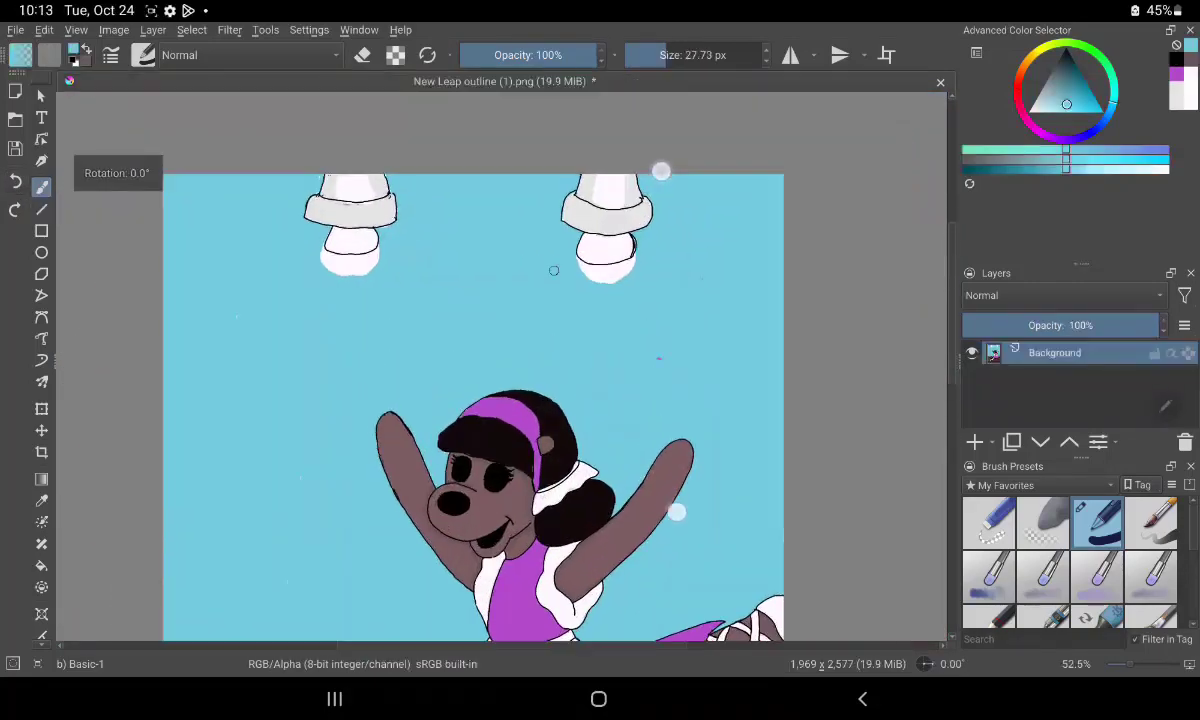
Sample the pale shoe colour and paint over the cap shape's black outline and stray line.
scroll(510, 259, up, 3)
scroll(460, 280, up, 2)
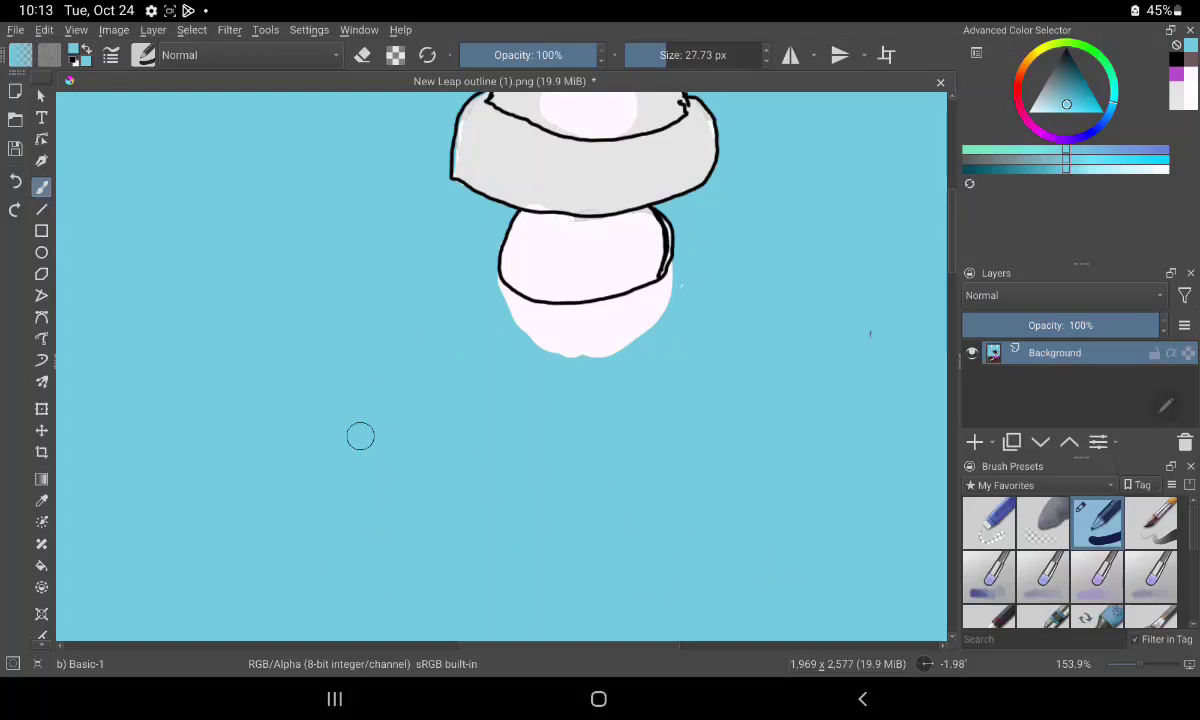
key(p)
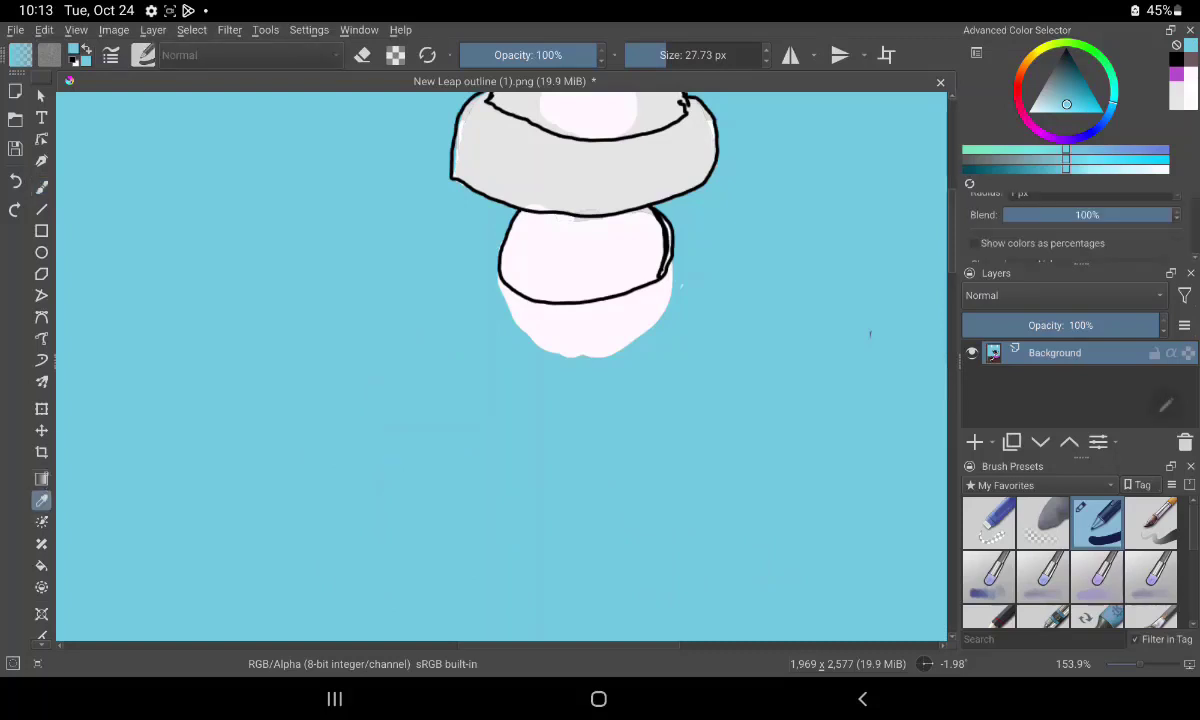
click(585, 320)
key(b)
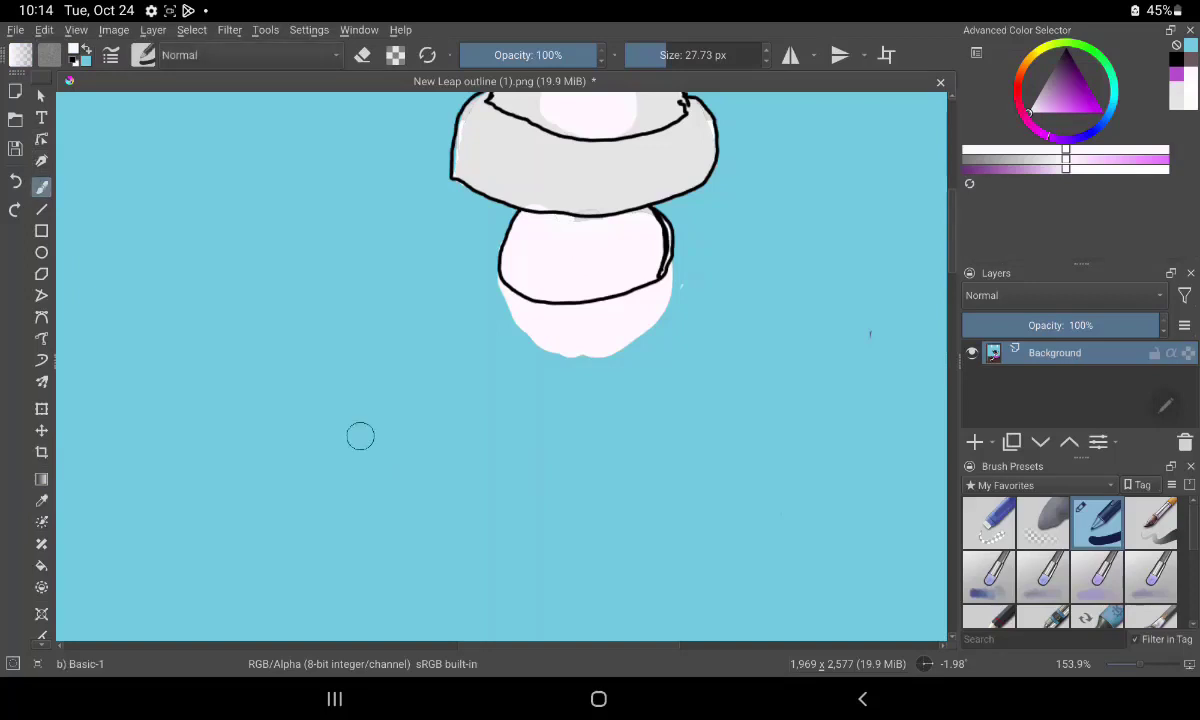
mouse_move(533, 281)
mouse_down()
mouse_move(517, 279)
mouse_move(548, 306)
mouse_move(635, 289)
mouse_move(652, 246)
mouse_move(659, 265)
mouse_move(648, 226)
mouse_up()
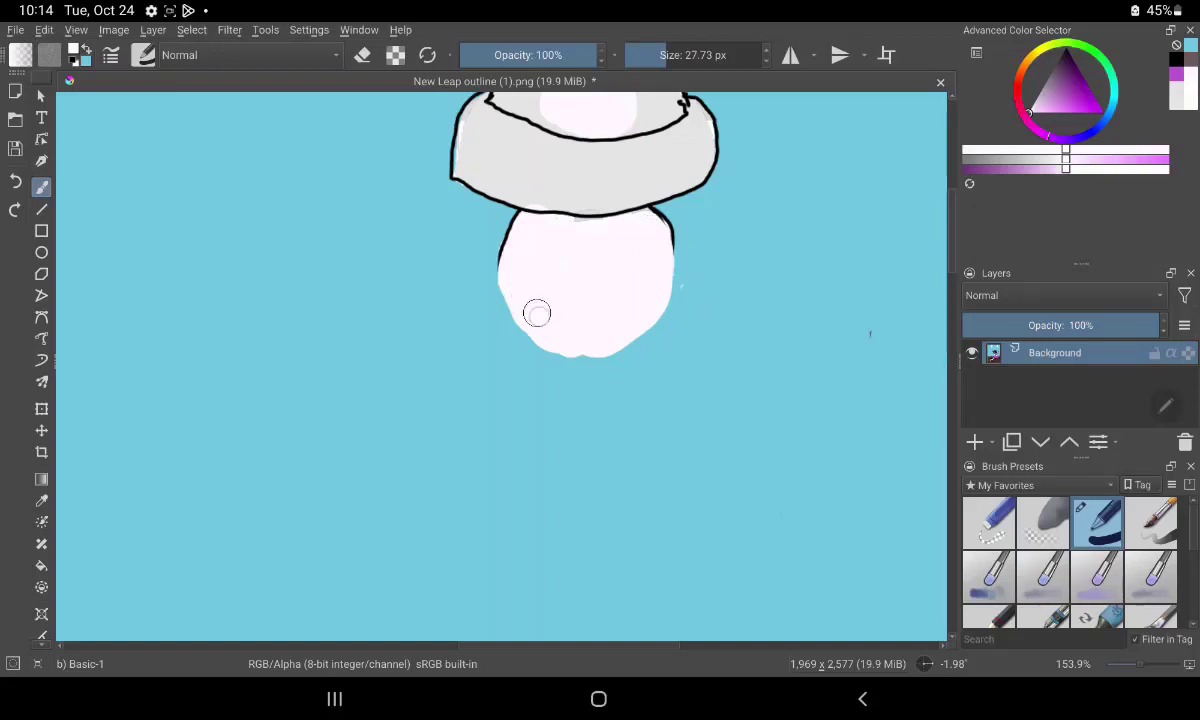
mouse_move(299, 206)
mouse_down()
mouse_move(339, 206)
mouse_move(115, 186)
mouse_up()
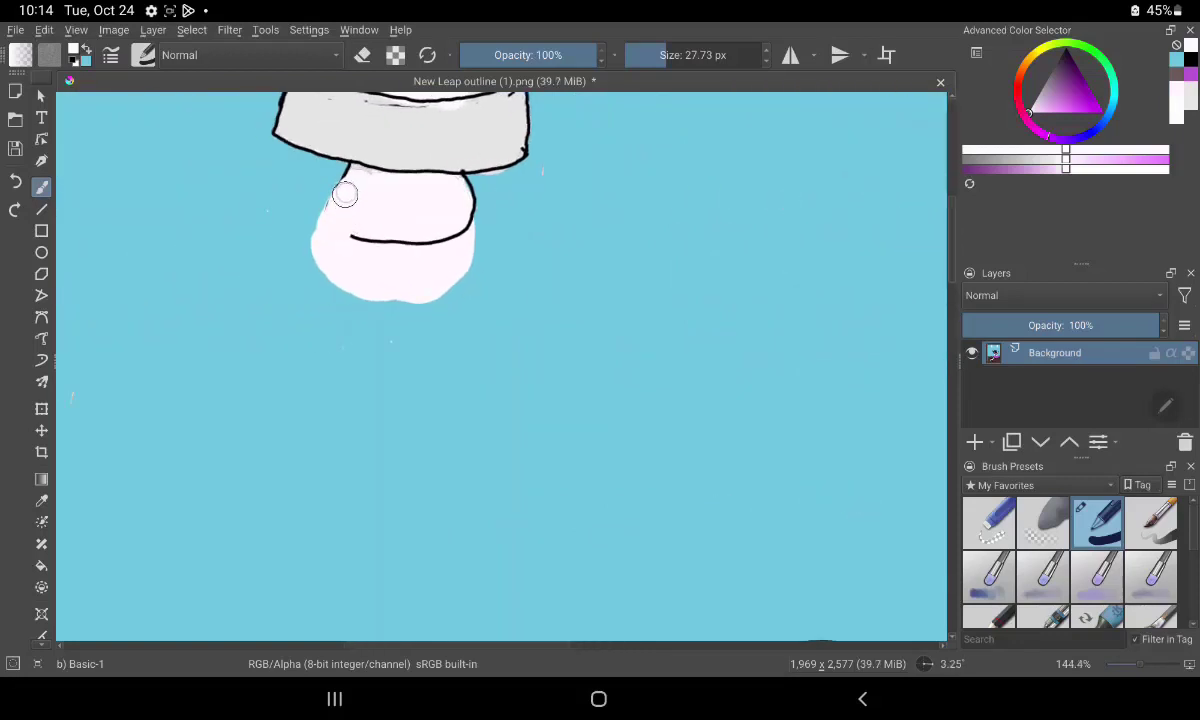
mouse_move(345, 195)
mouse_down()
mouse_move(327, 230)
mouse_move(383, 247)
mouse_move(367, 281)
mouse_move(400, 293)
mouse_move(346, 279)
mouse_move(407, 284)
mouse_move(356, 279)
mouse_move(455, 228)
mouse_up()
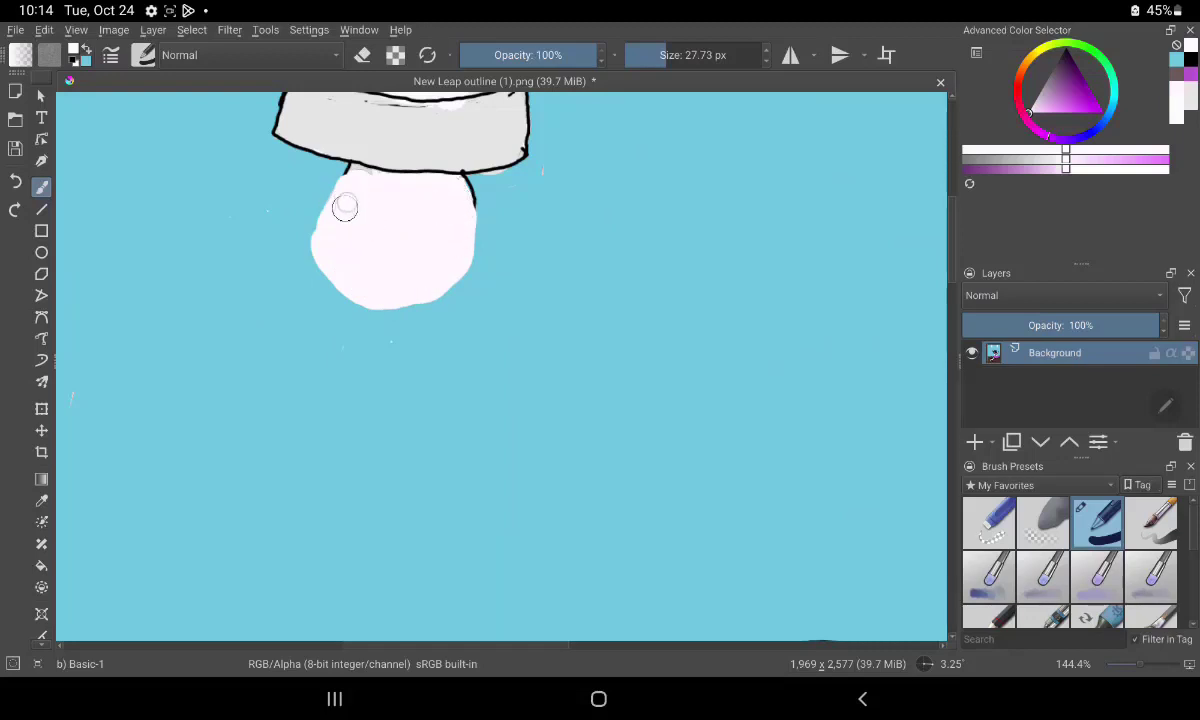
drag(345, 206, 391, 233)
scroll(420, 300, down, 5)
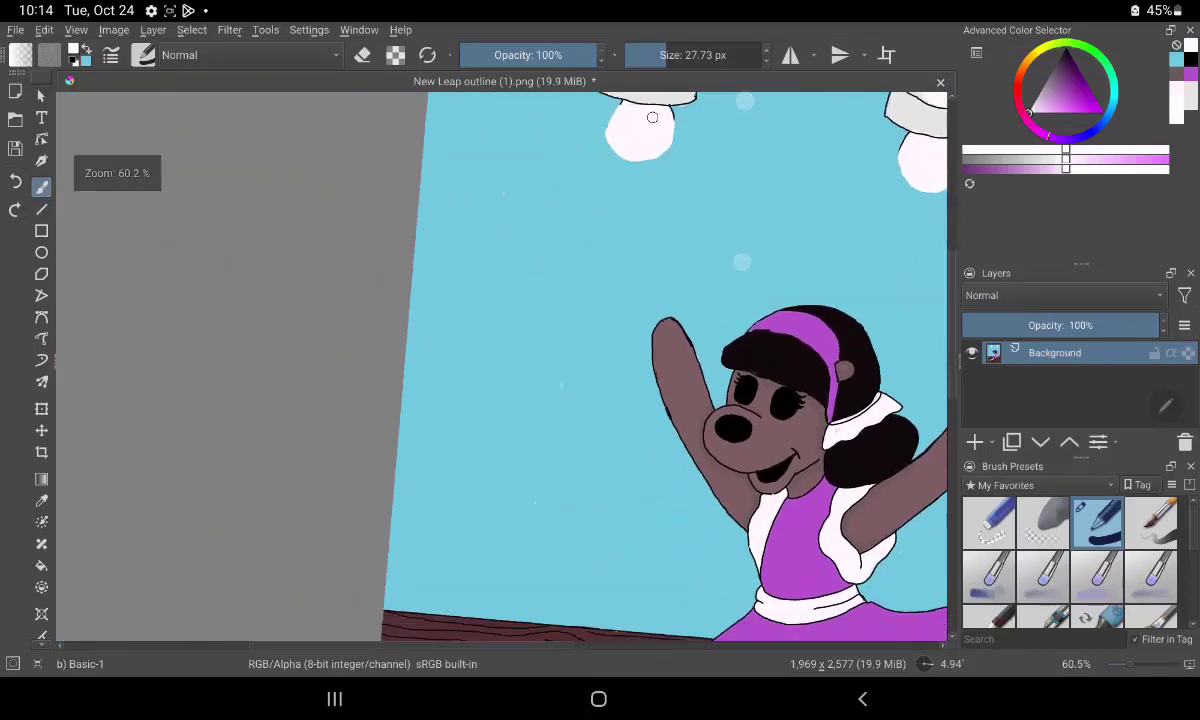
scroll(546, 421, up, 2)
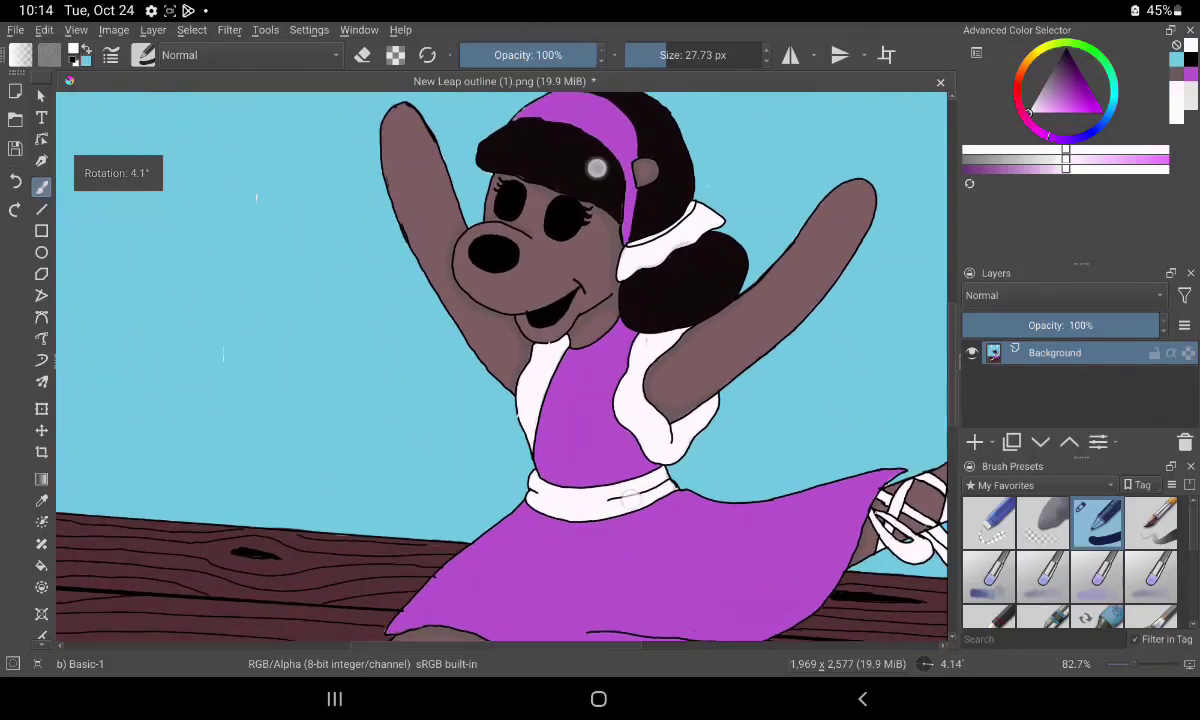